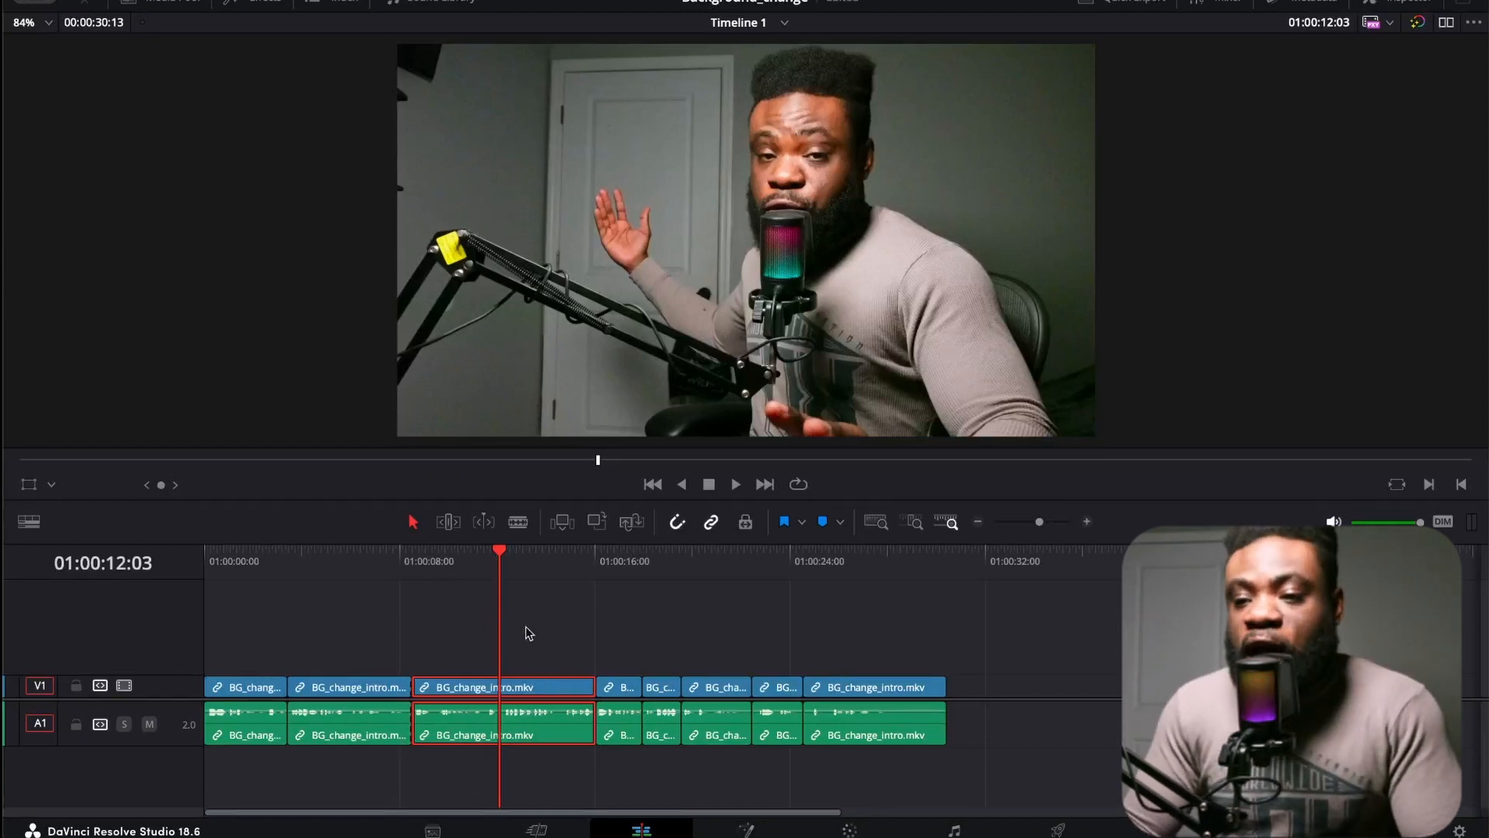
- Open Magic Mask for the third clip at 01:00:11:03 and set the mask quality to Better
left_click_drag(499, 552, 477, 593)
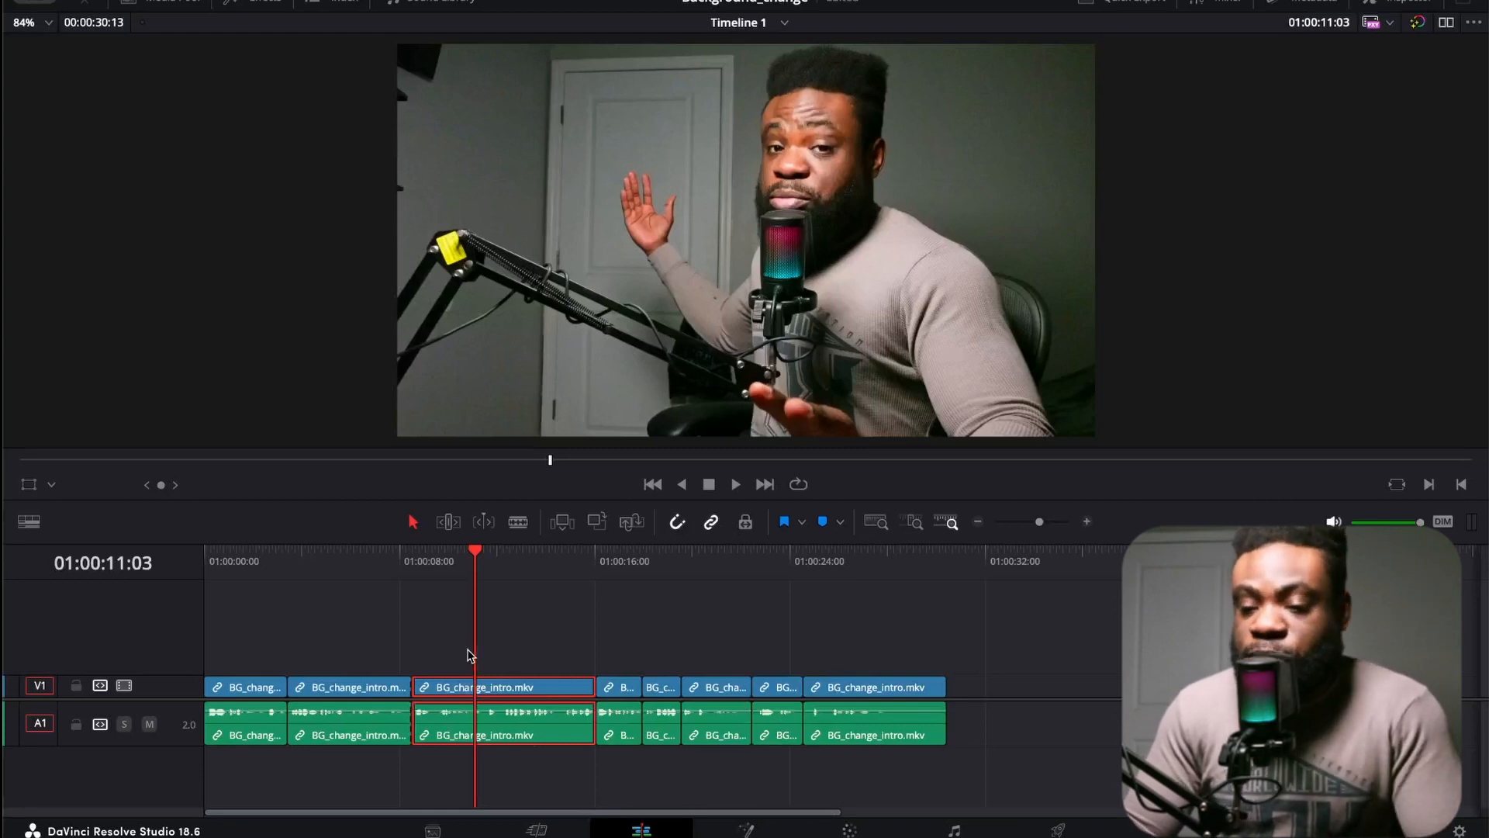
left_click(849, 830)
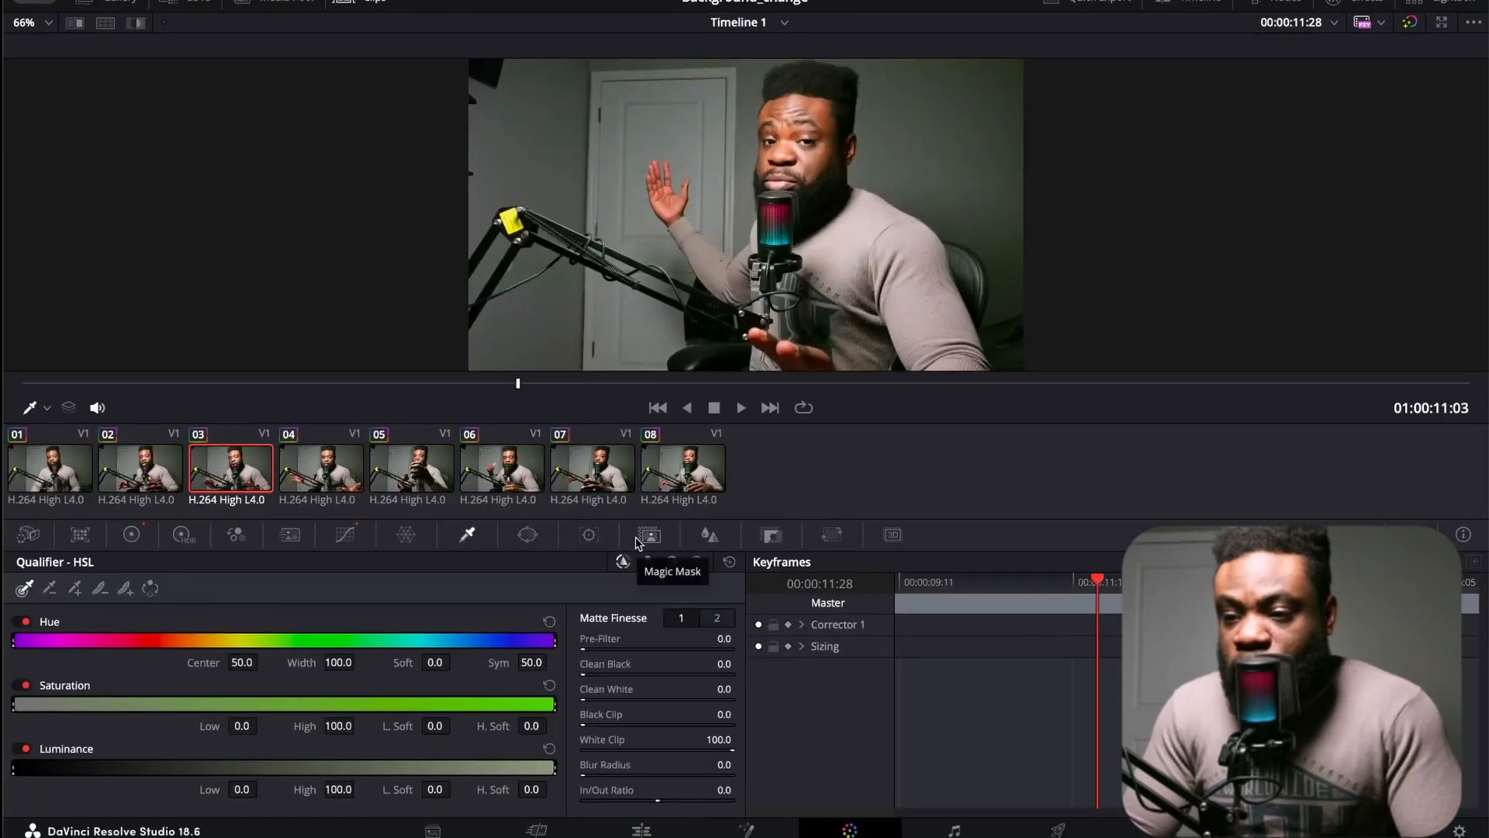
left_click(647, 536)
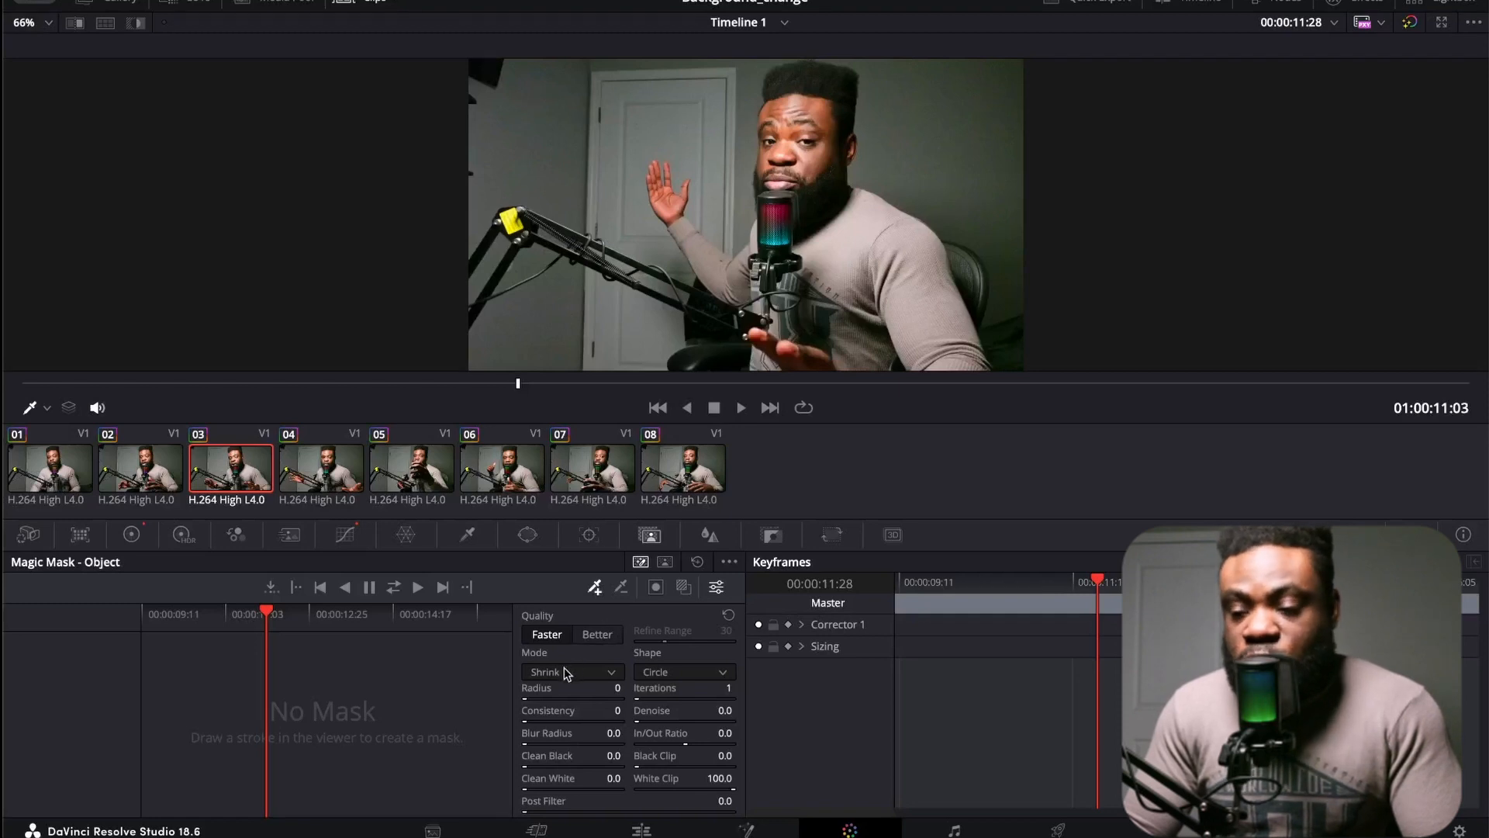
left_click(593, 636)
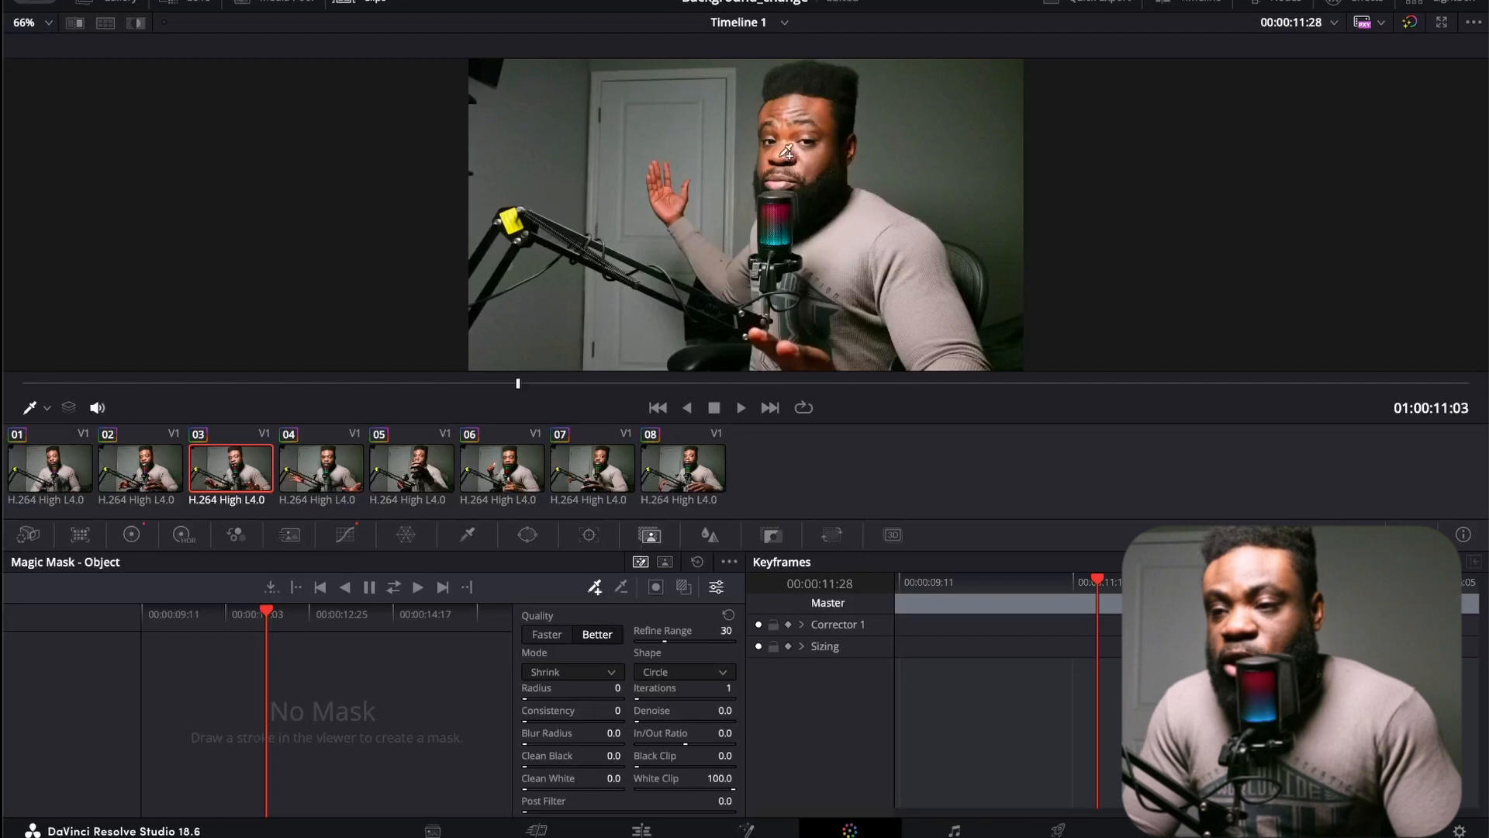
- Paint object mask strokes over the man's head, torso, raised arm and the area beside the microphone stand, with the mask overlay shown
left_click_drag(810, 84, 834, 334)
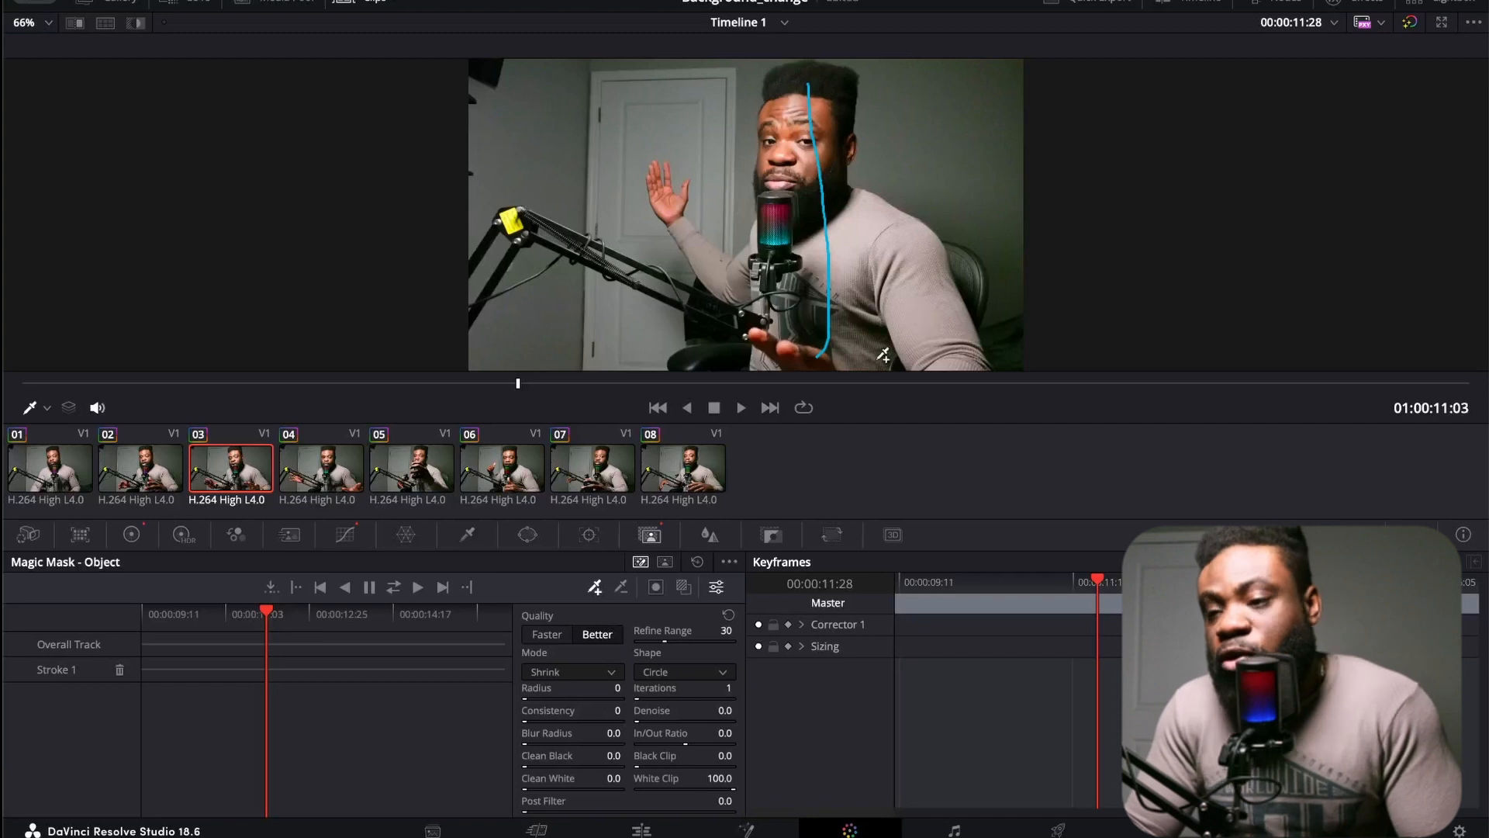
left_click(683, 587)
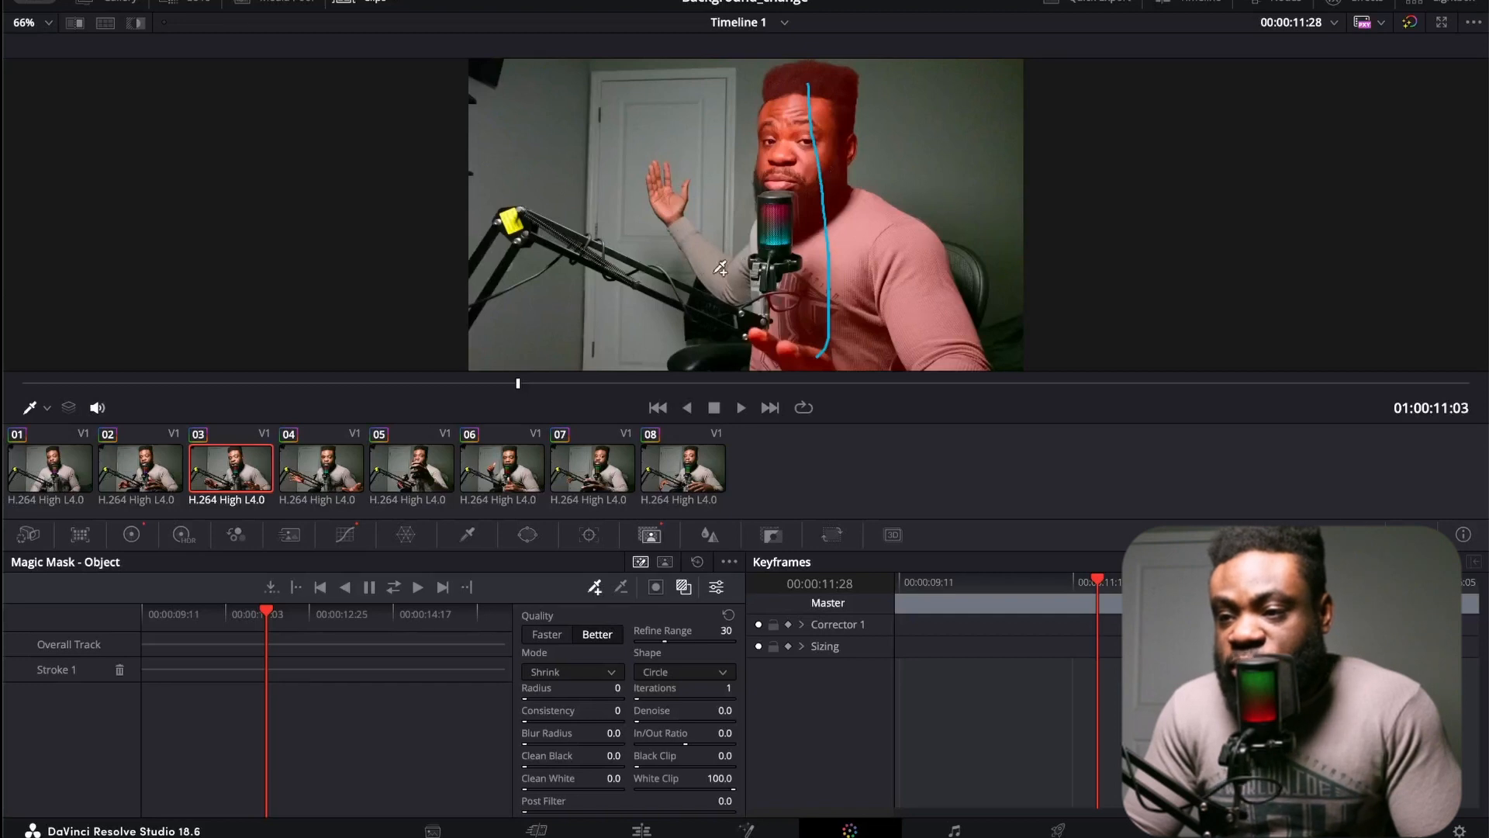
left_click_drag(680, 211, 721, 269)
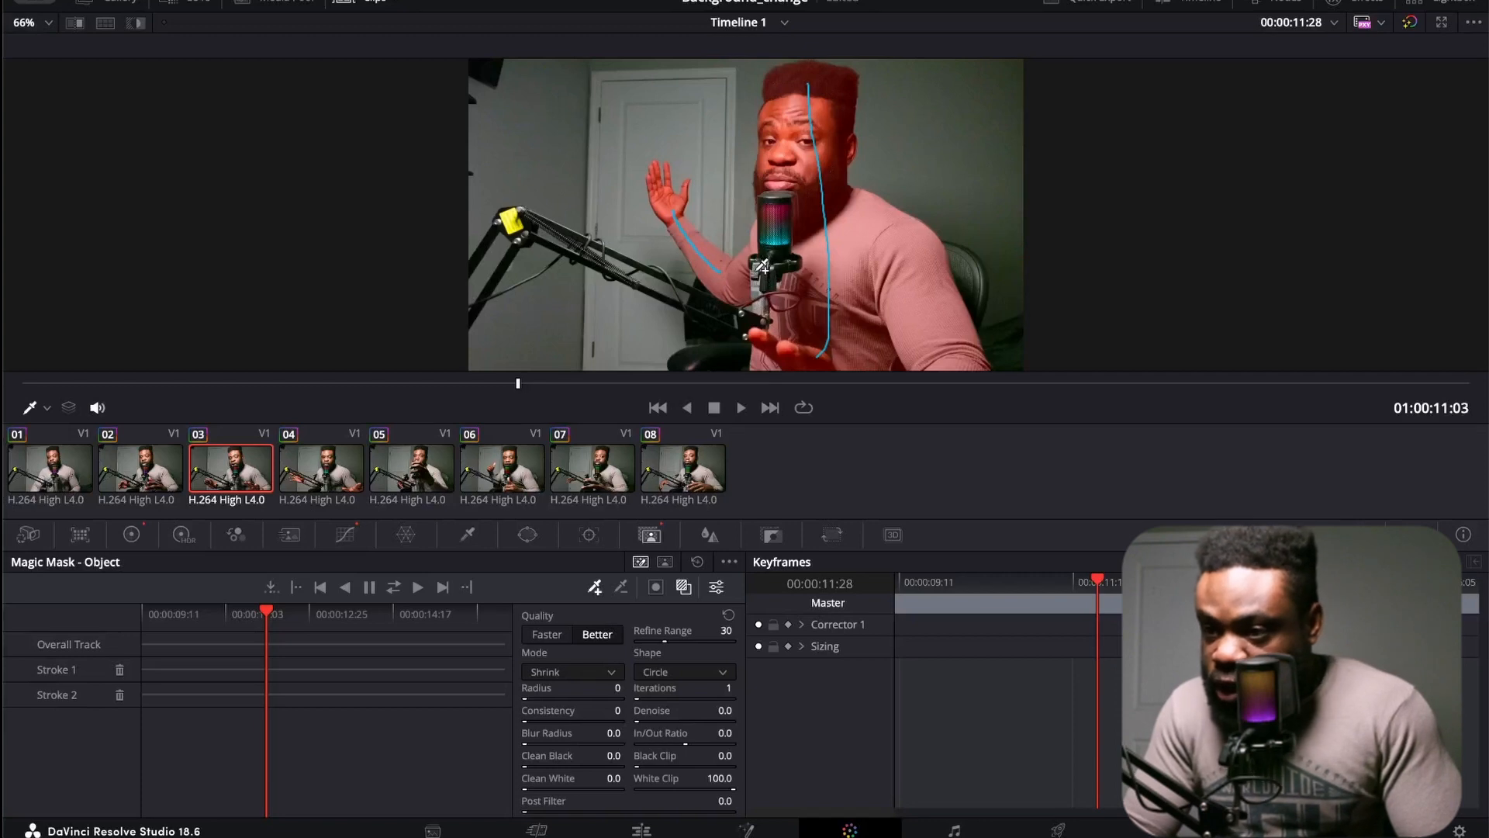
left_click_drag(760, 293, 757, 301)
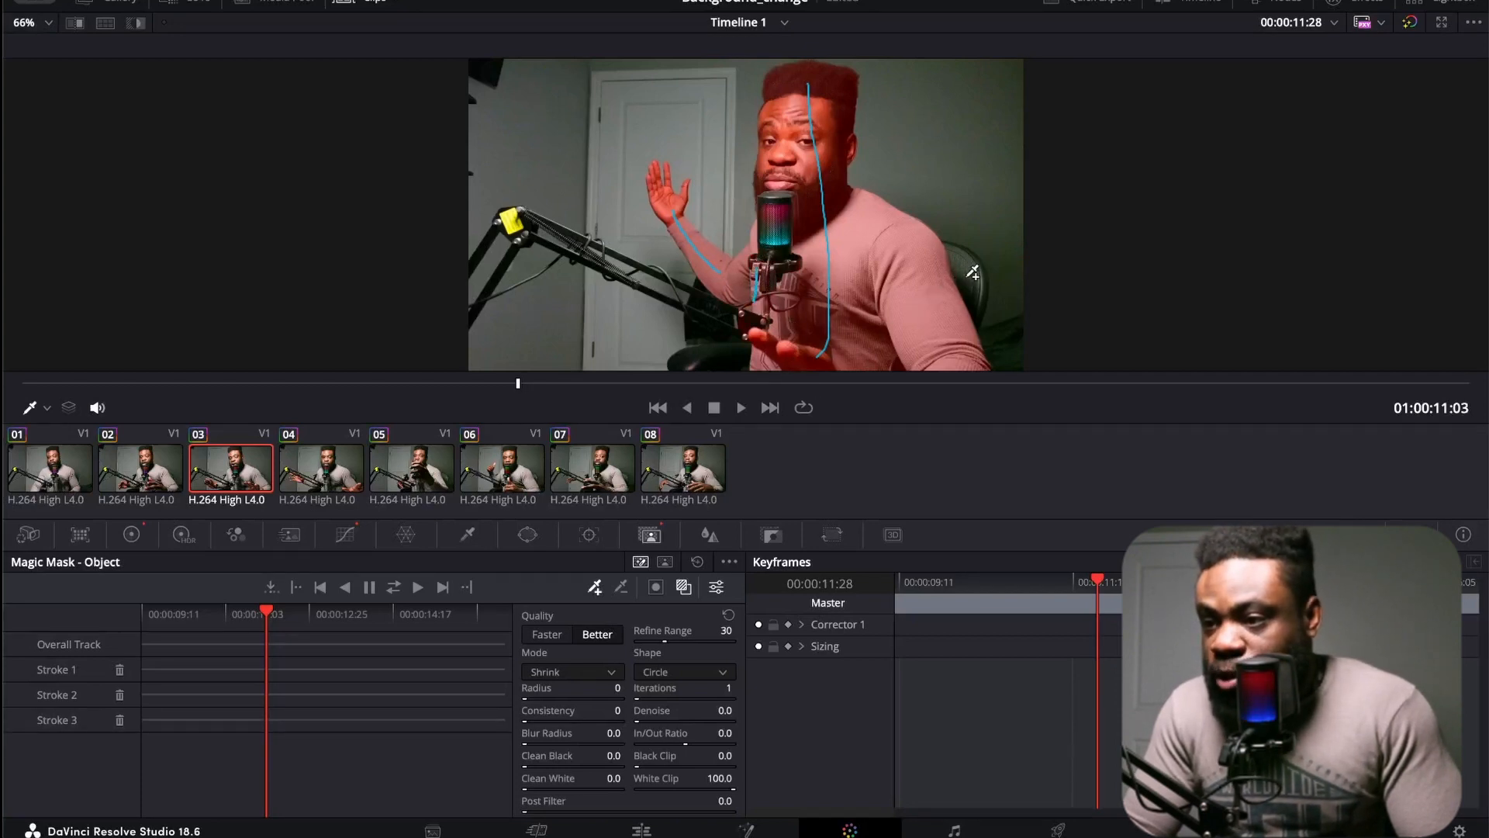
- Add mask strokes on the chair back, chair seat, sleeve and lower shirt, and track the mask forward and backward
left_click_drag(967, 269, 970, 280)
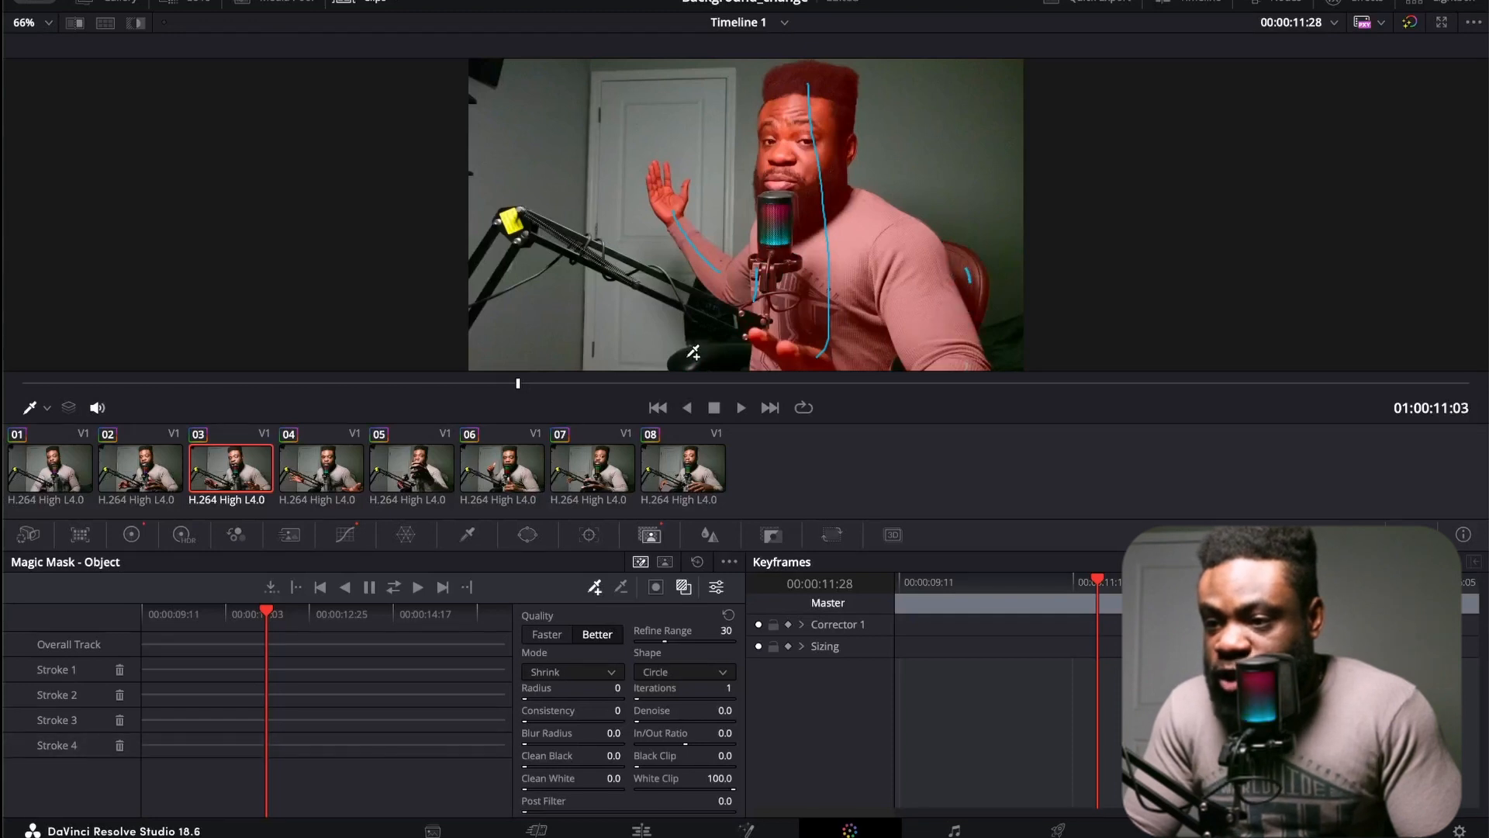
left_click_drag(690, 356, 728, 345)
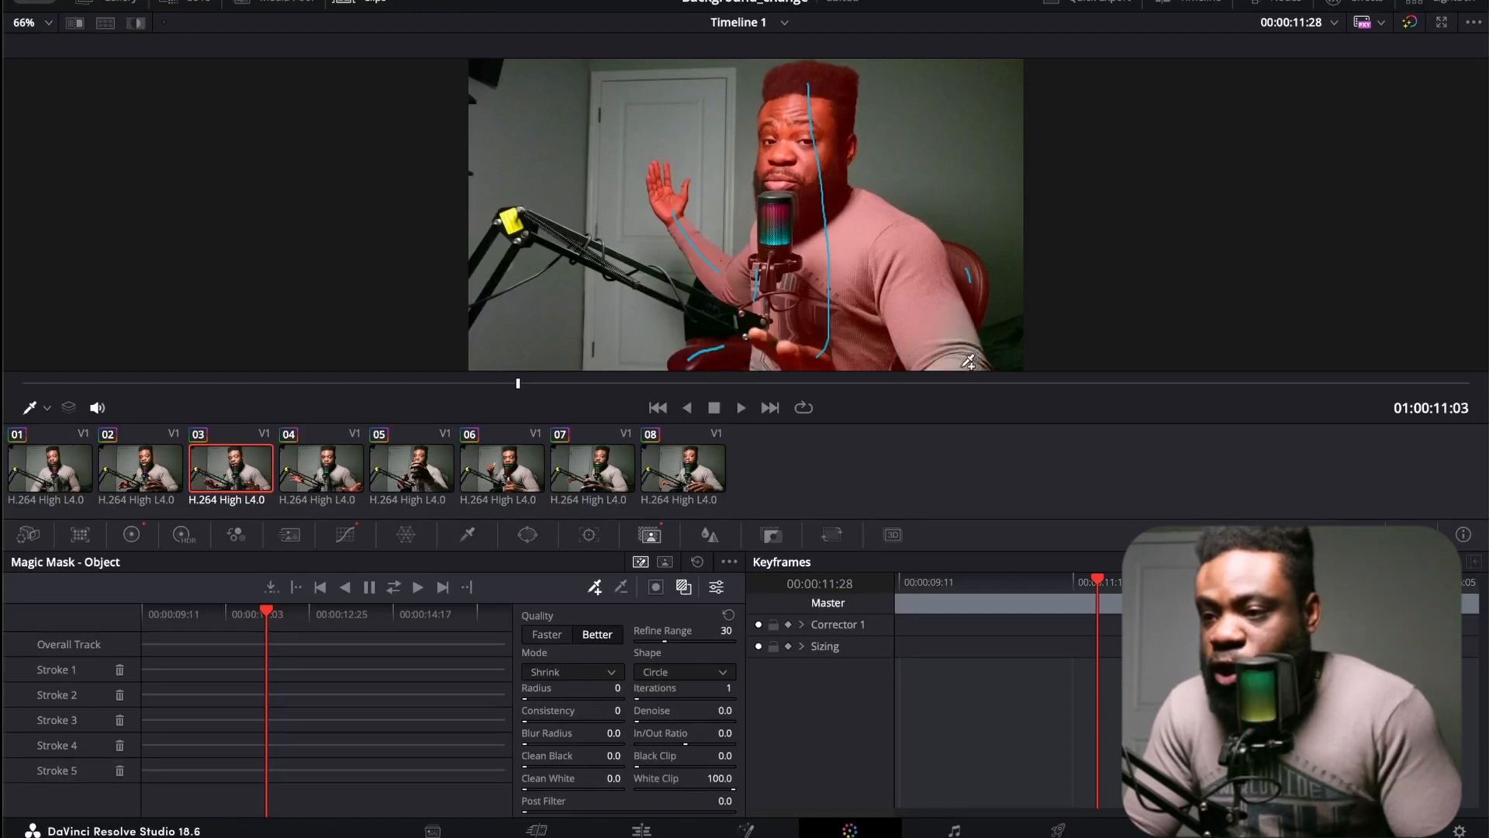
left_click_drag(965, 369, 968, 343)
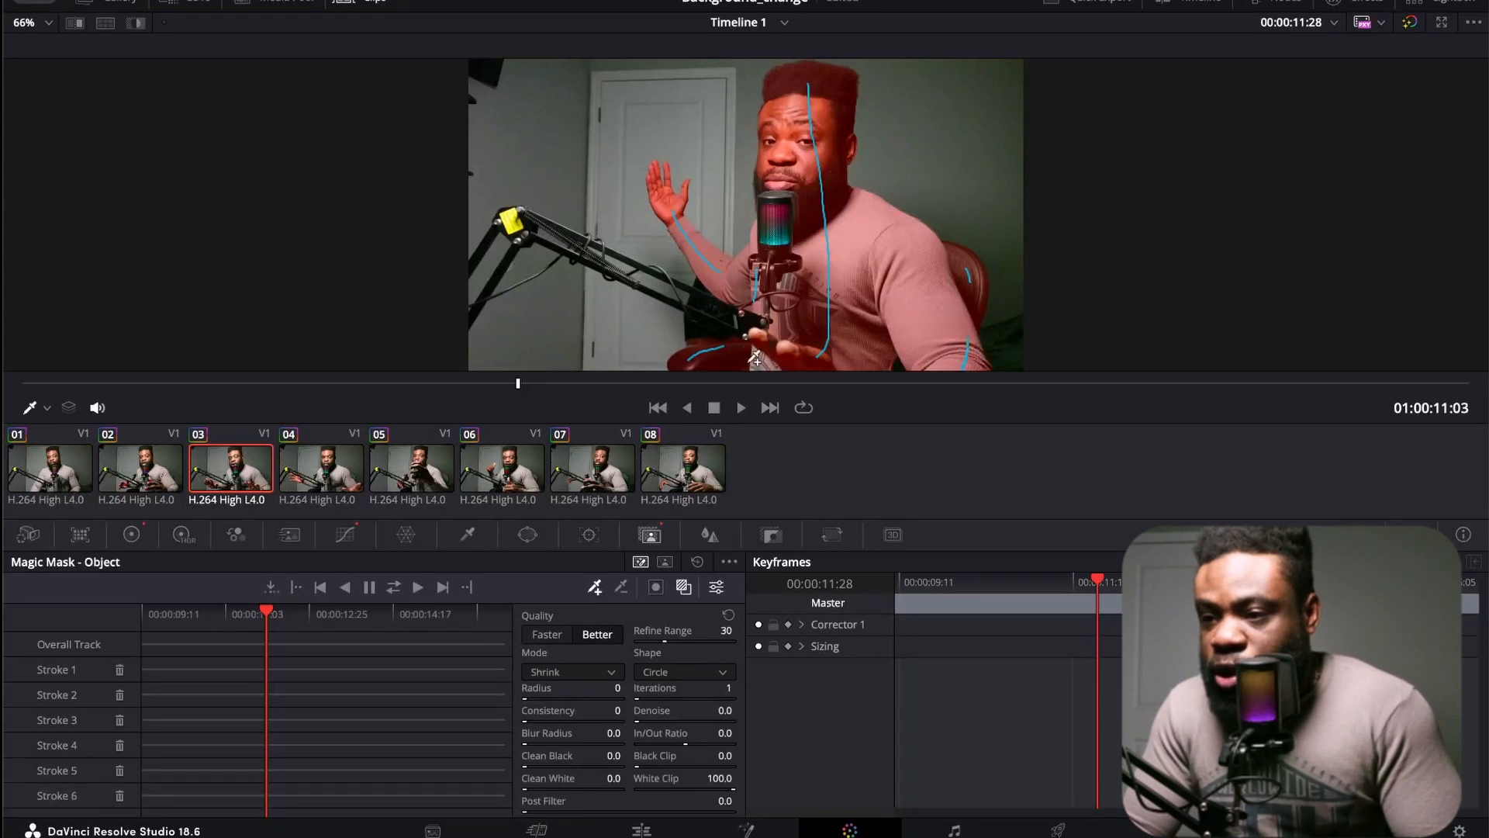
left_click_drag(764, 360, 768, 355)
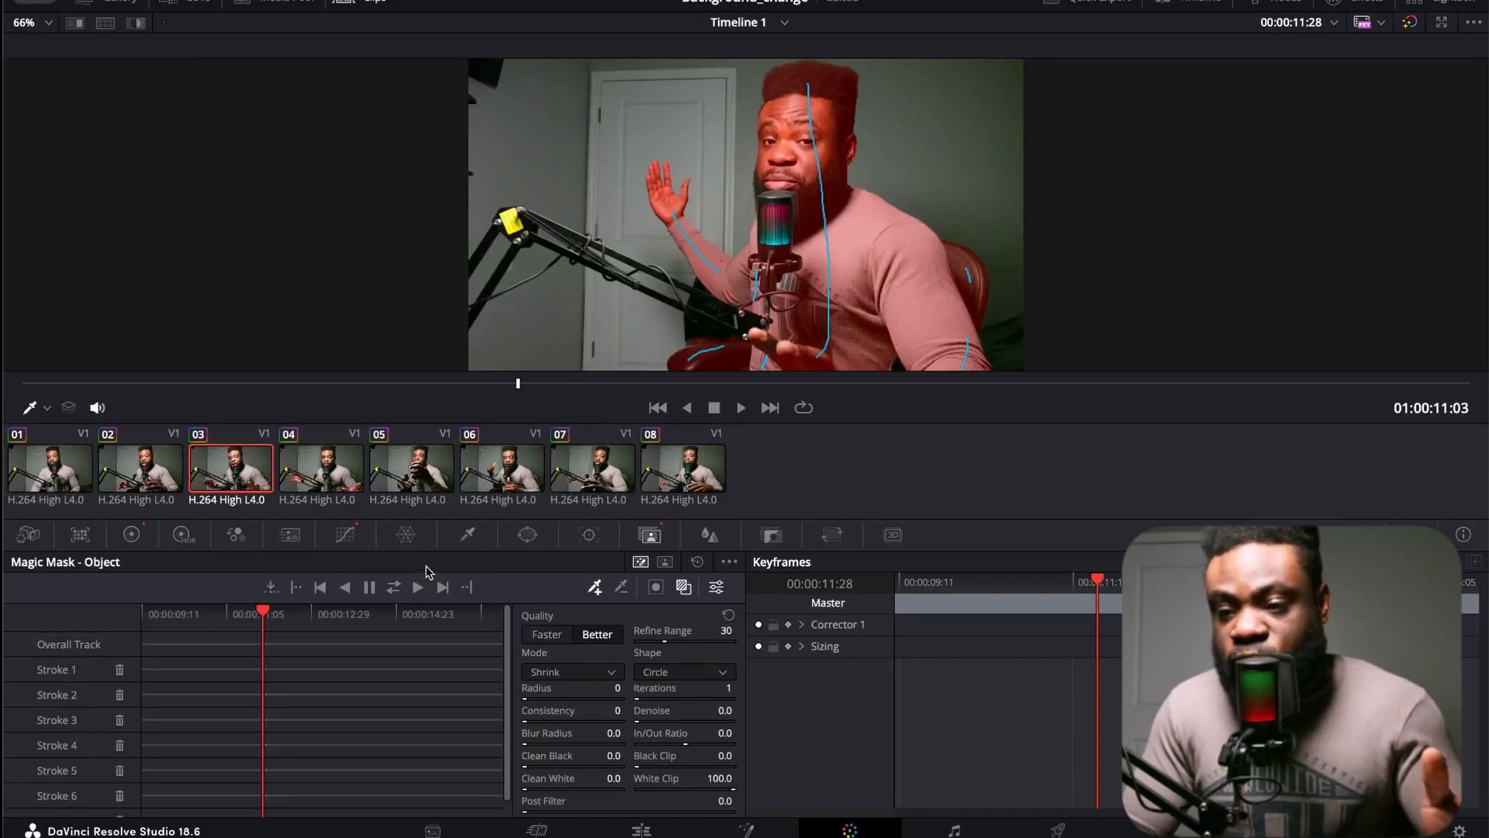
left_click(394, 587)
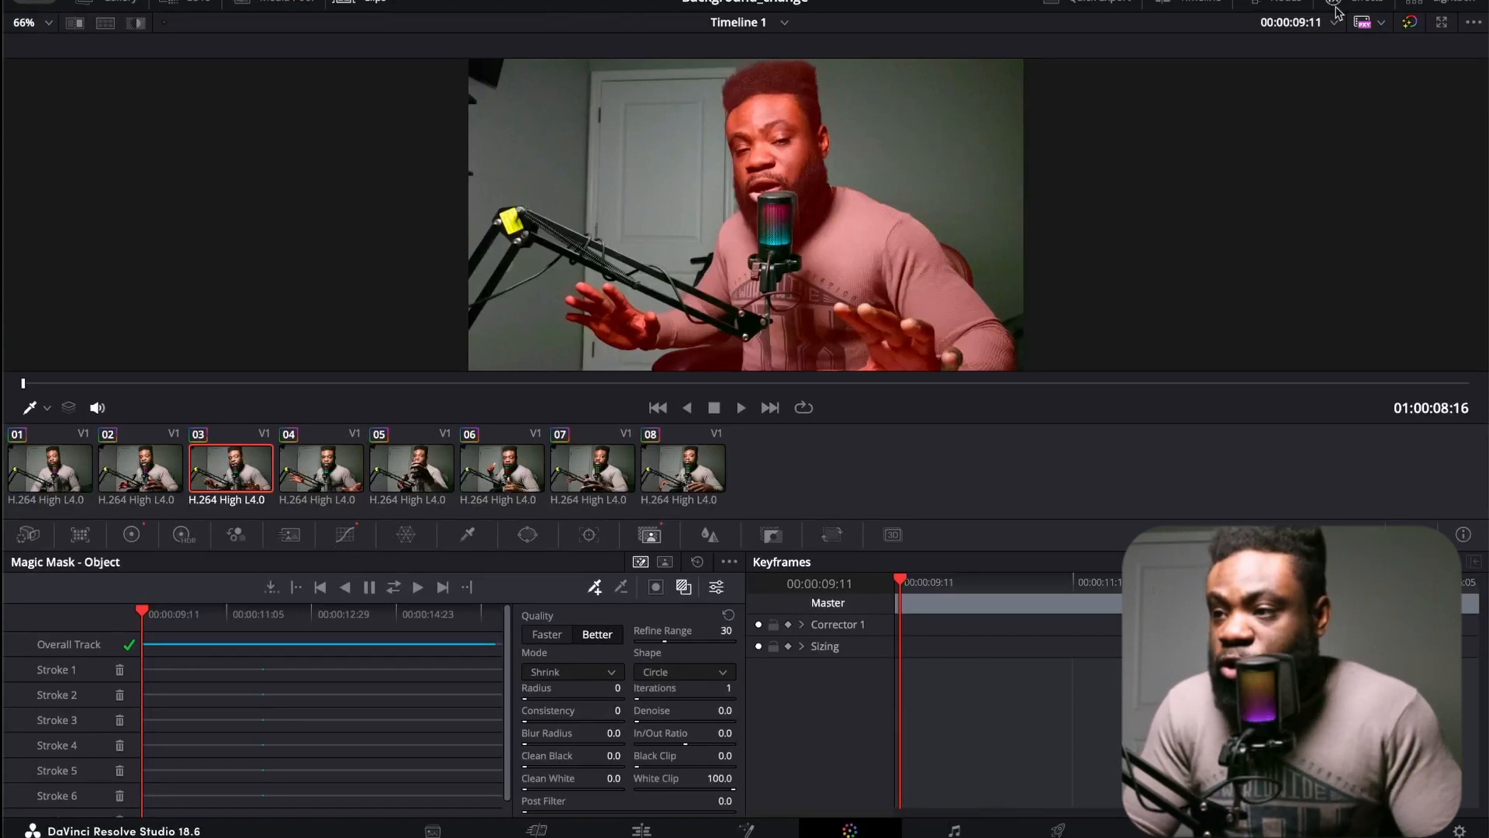
- Add an alpha output to the node graph, connect node 01's alpha output to it, and hide the mask overlay
left_click(1302, 3)
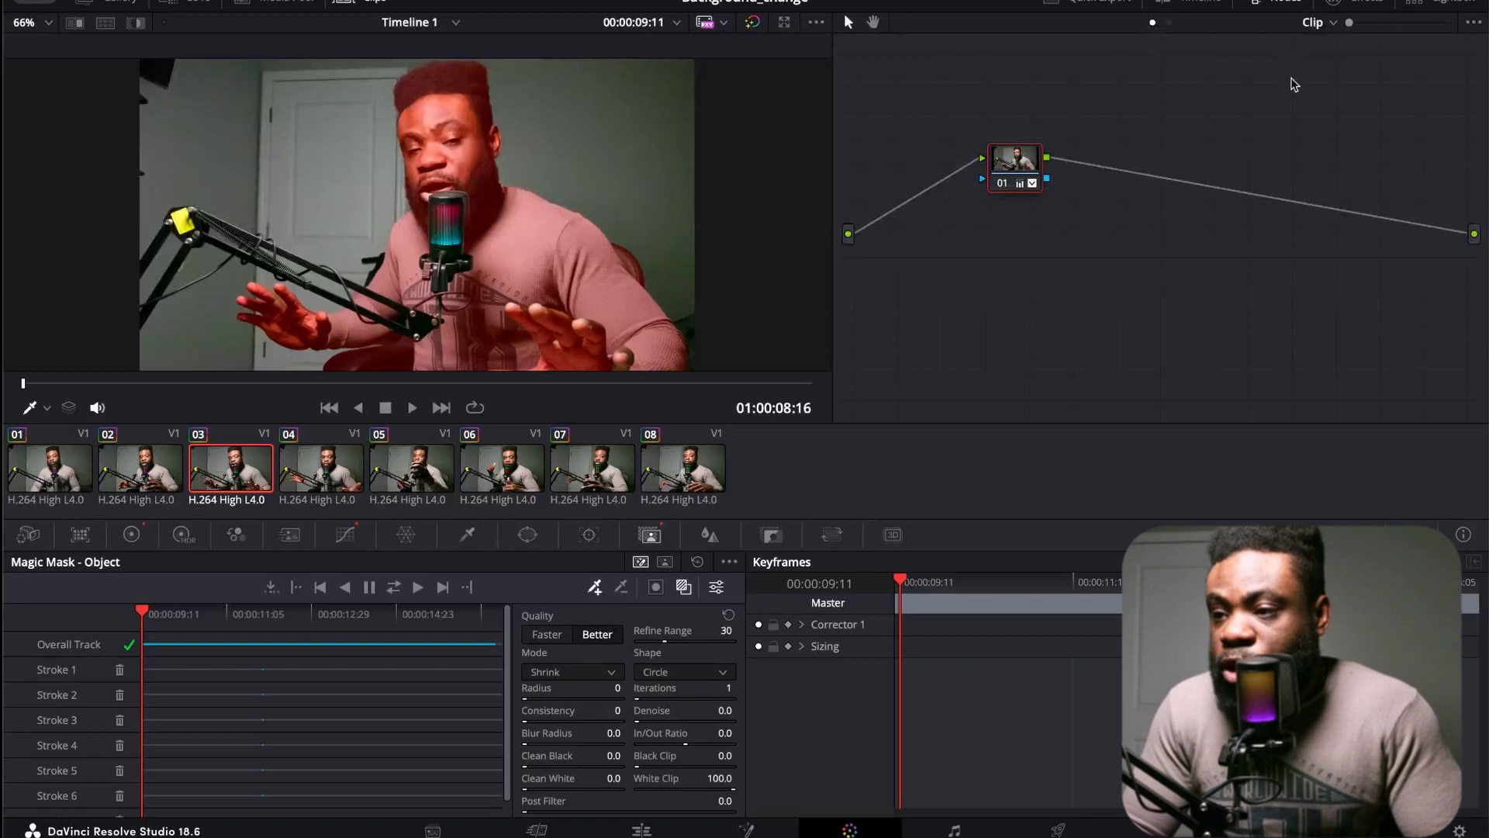
right_click(1282, 270)
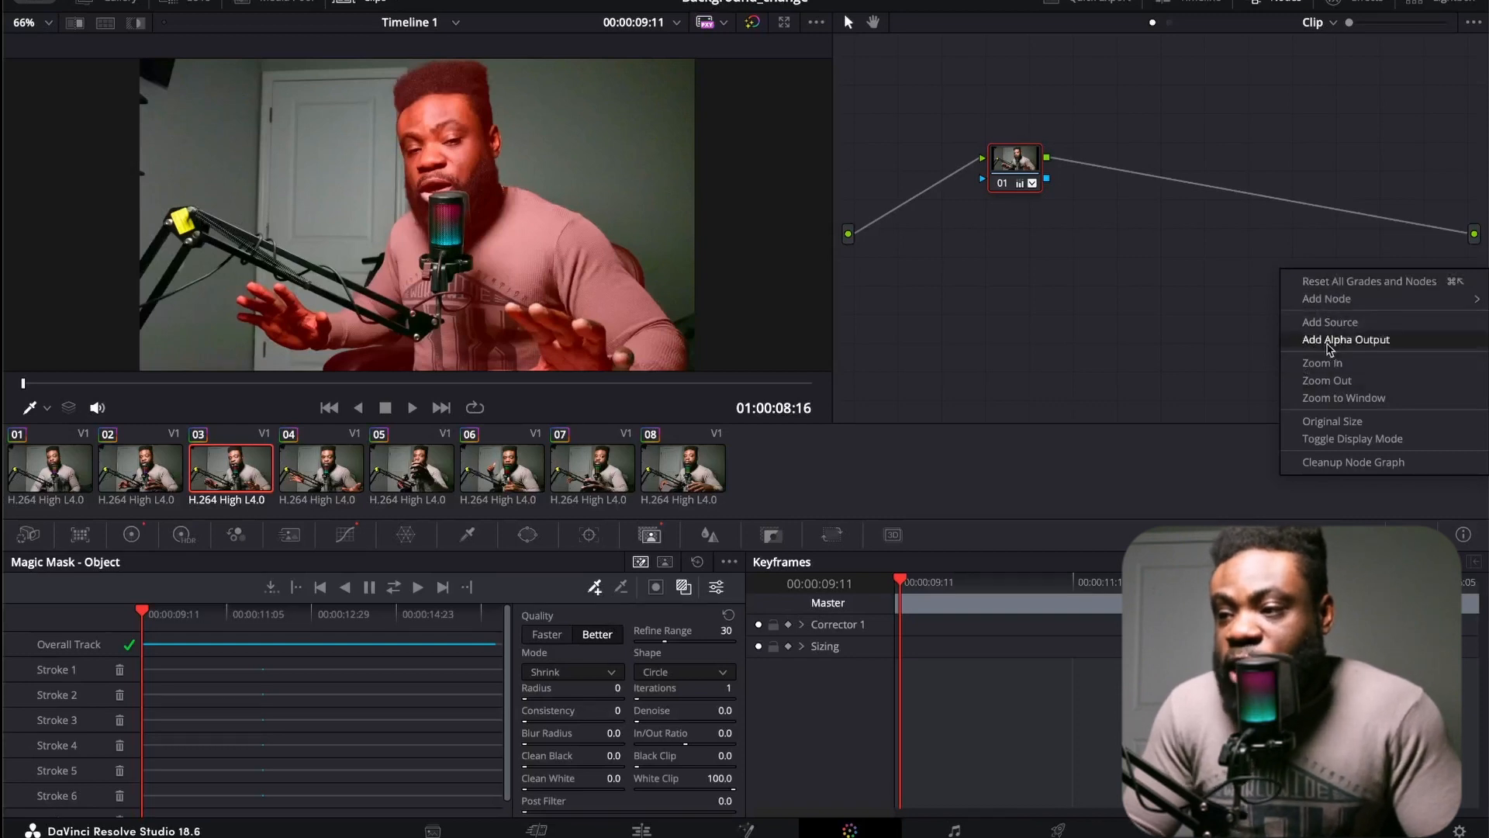
left_click(1329, 342)
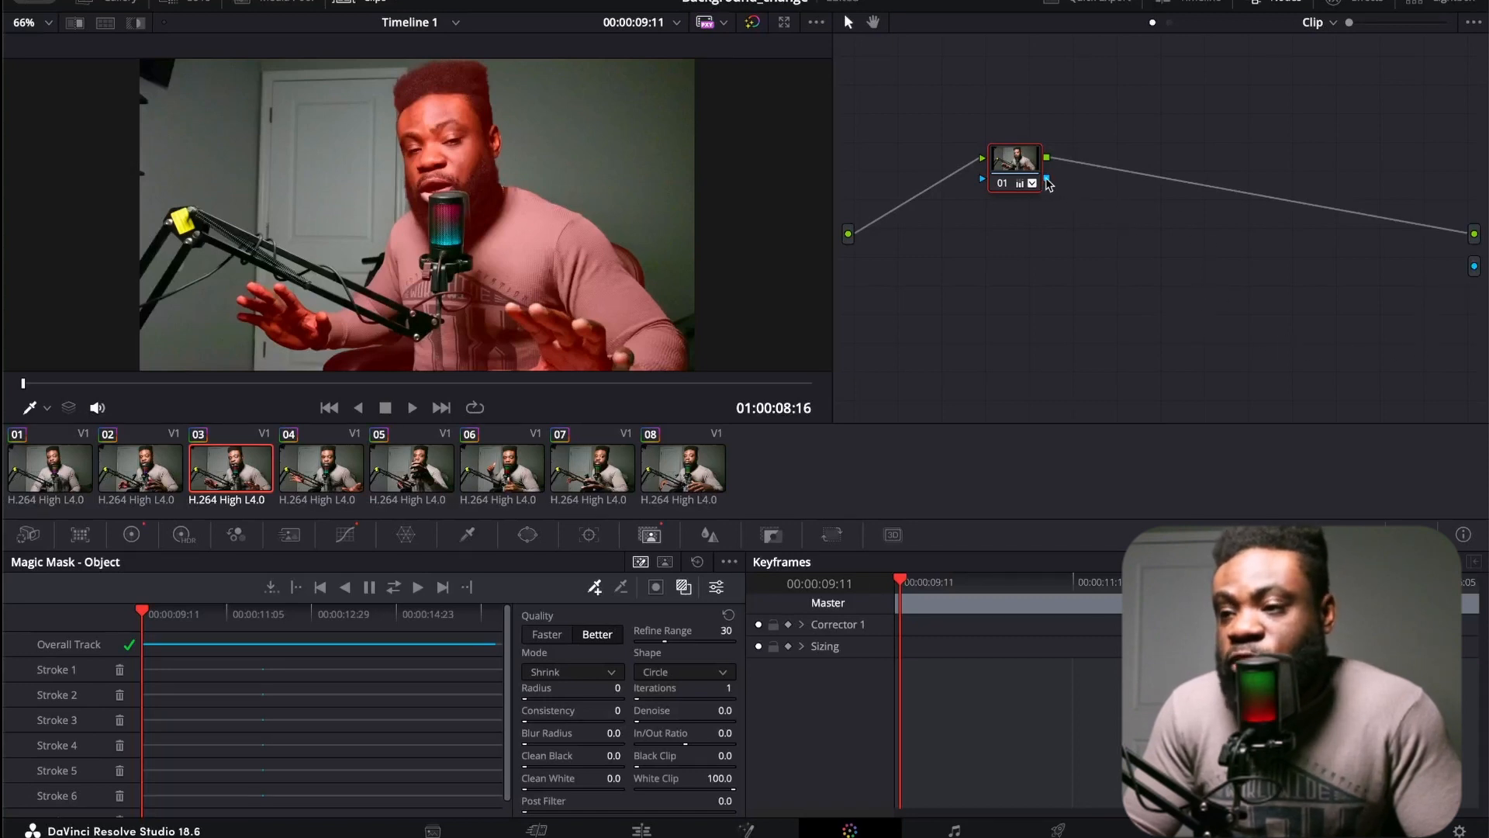
left_click_drag(1047, 180, 1475, 266)
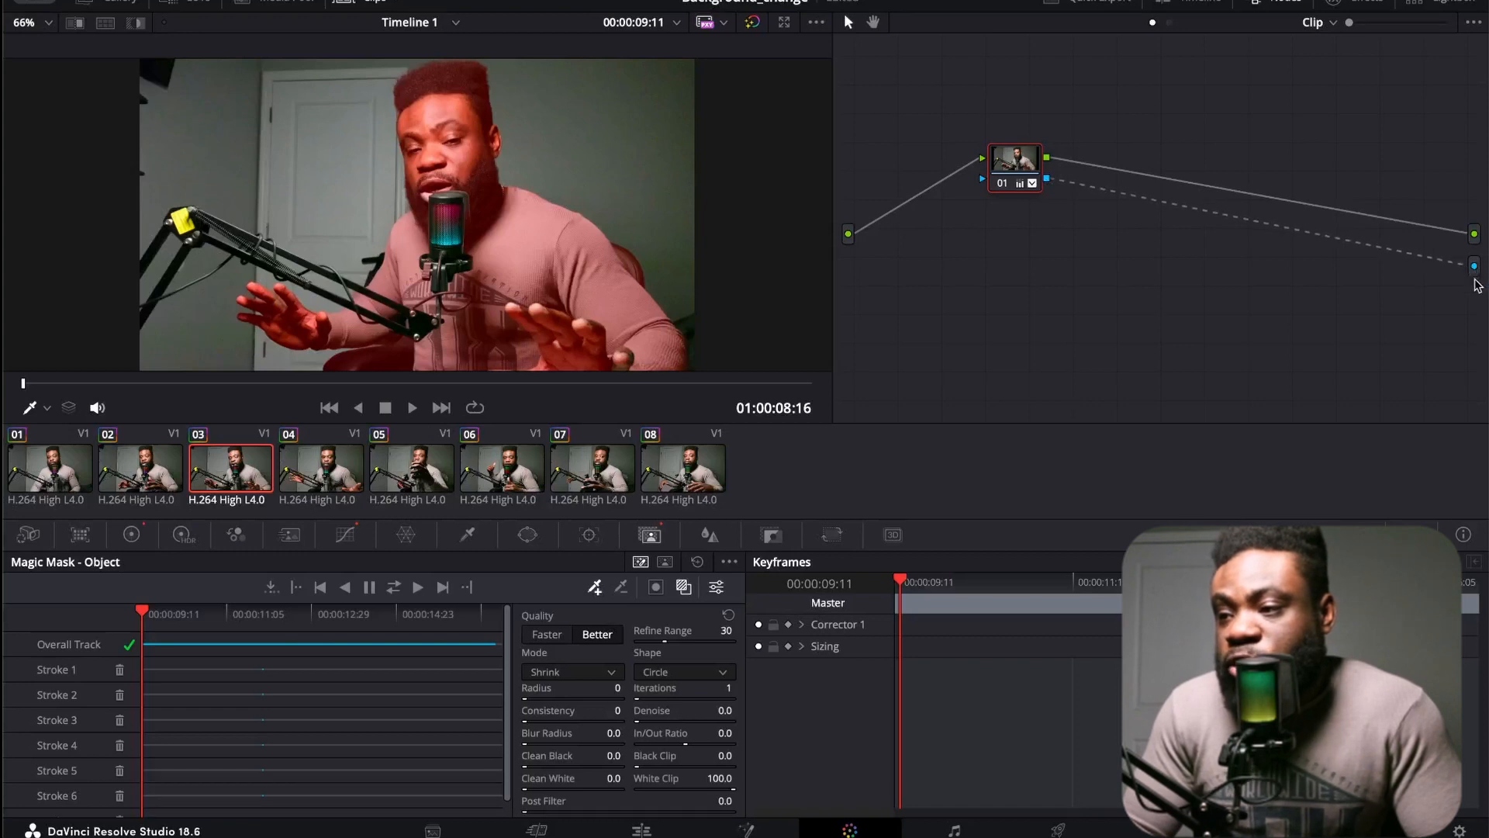
left_click(683, 587)
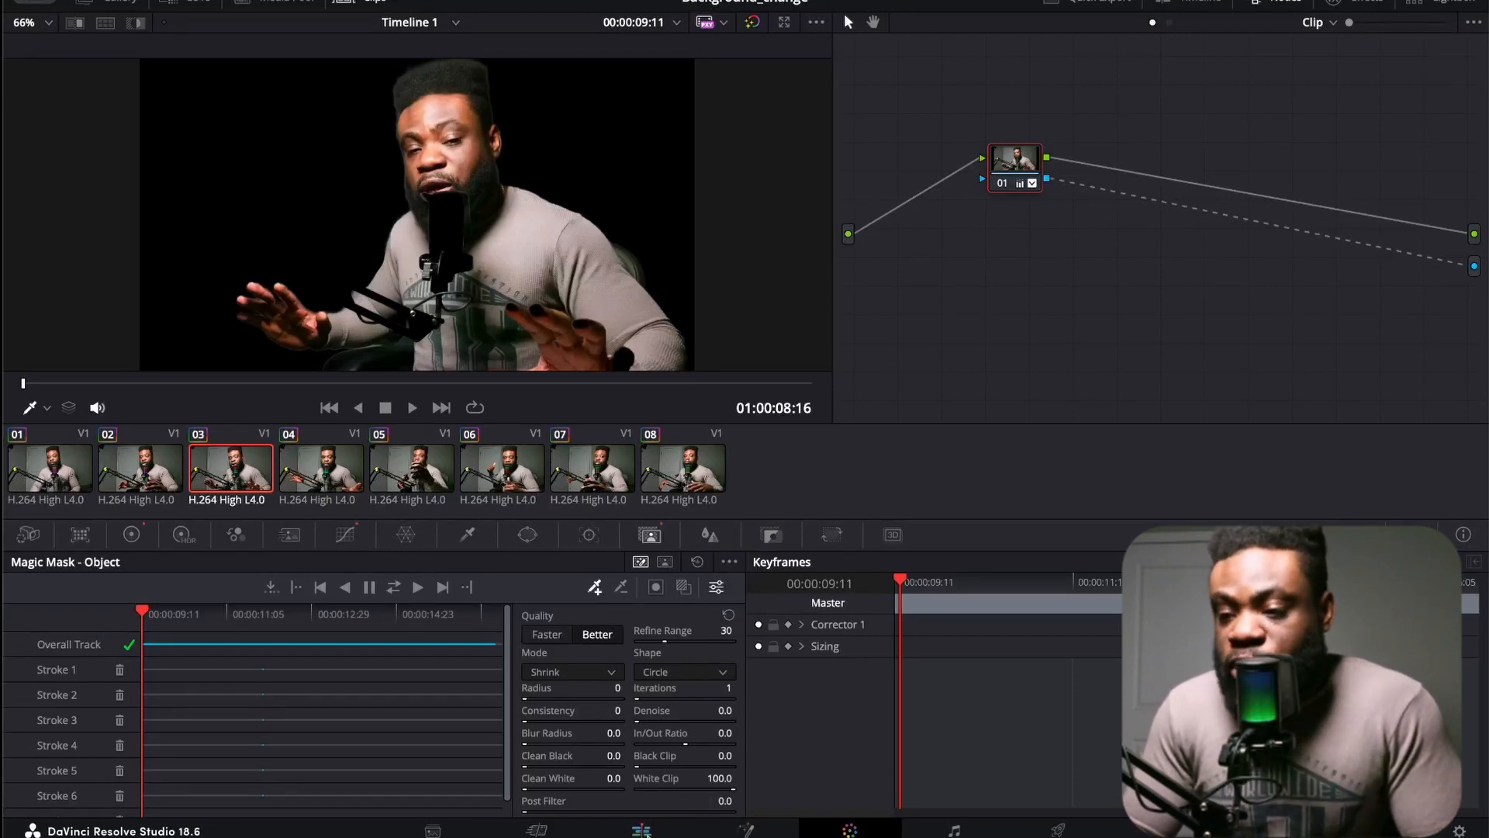
- Move only the video part of the masked clip up to a new track V2 on the edit timeline
left_click(644, 831)
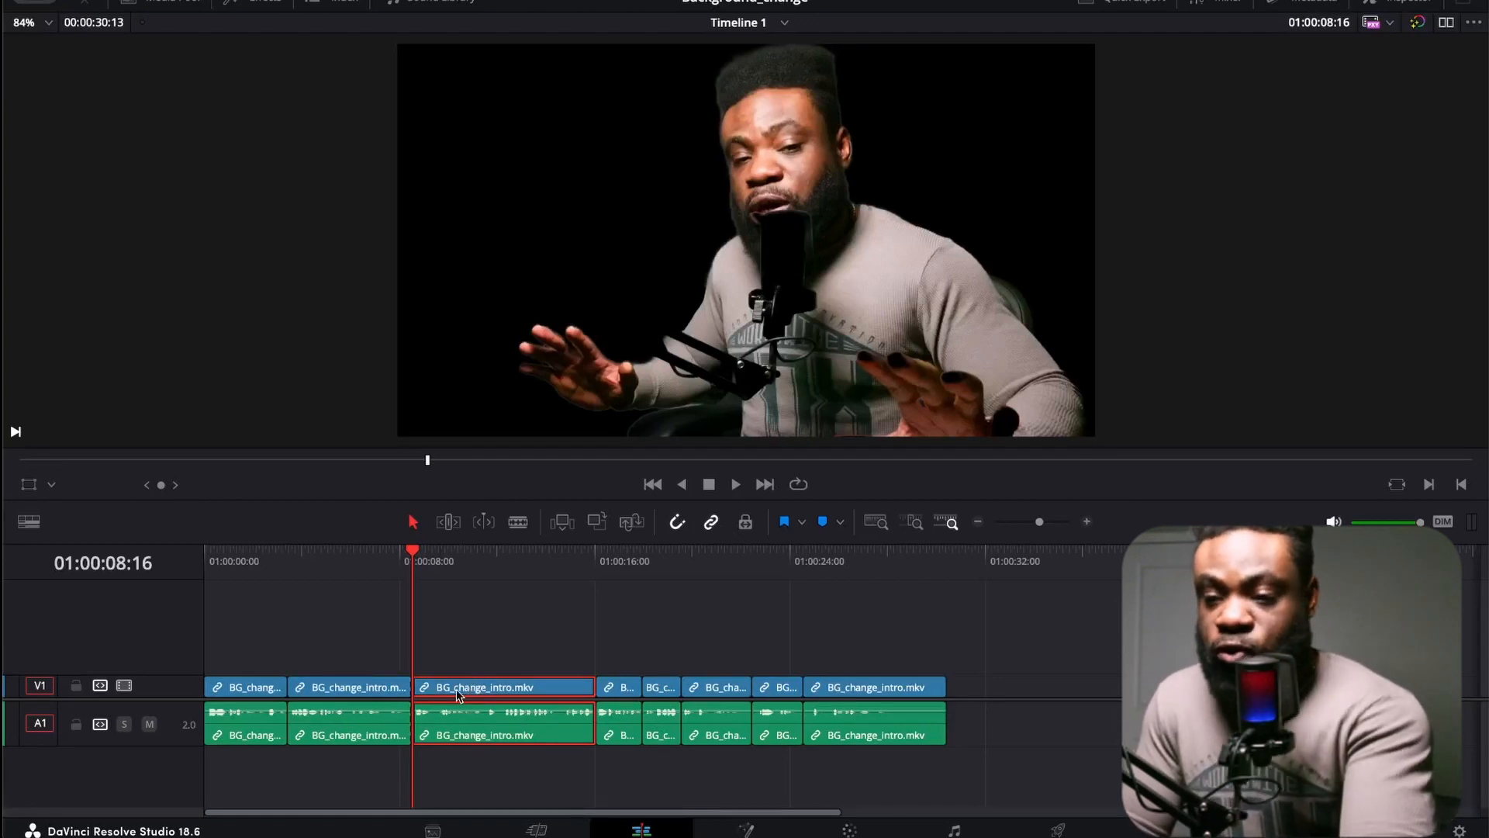
left_click(475, 651)
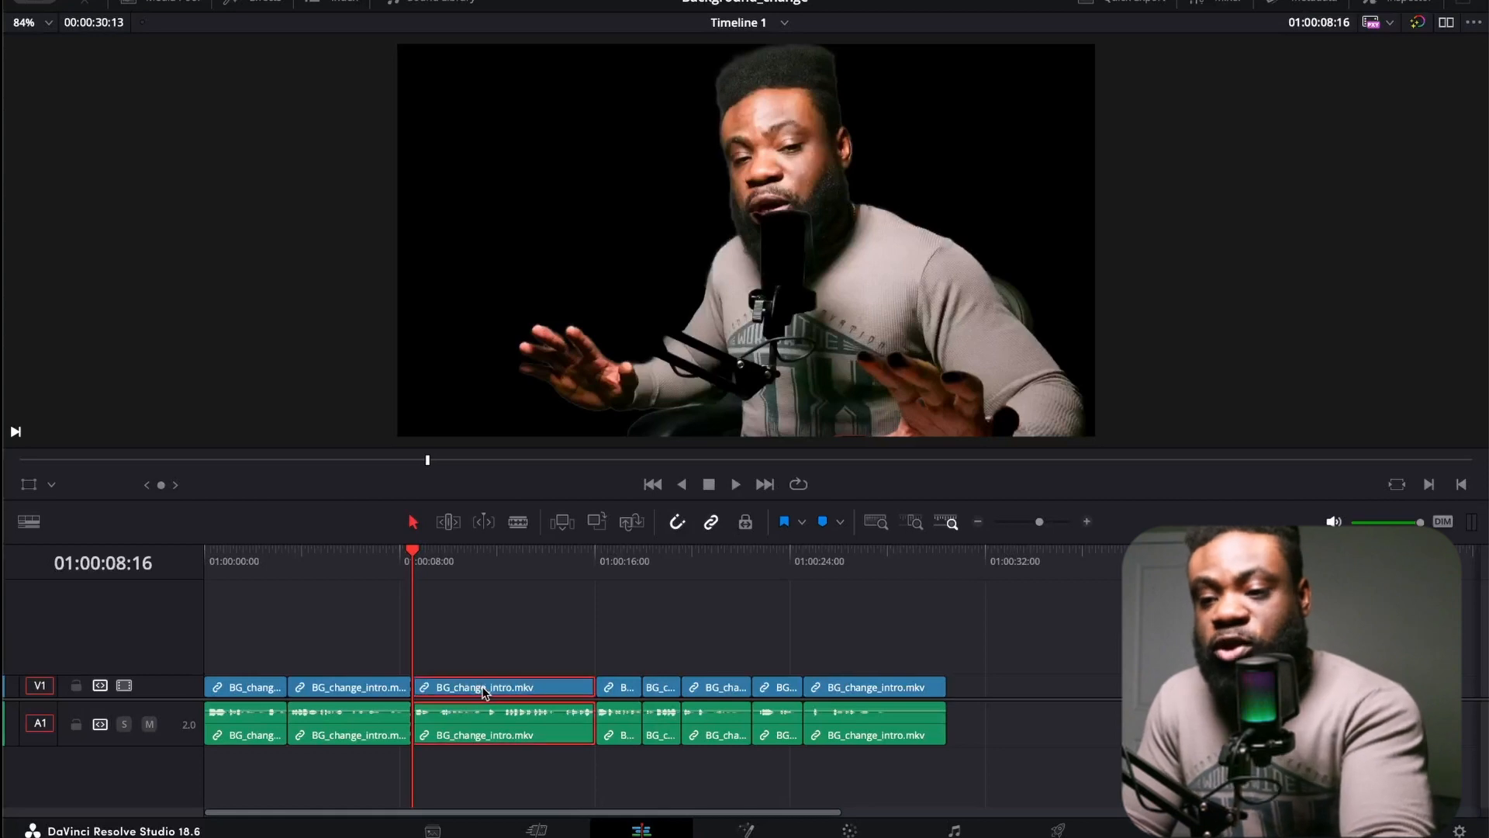
left_click(512, 693)
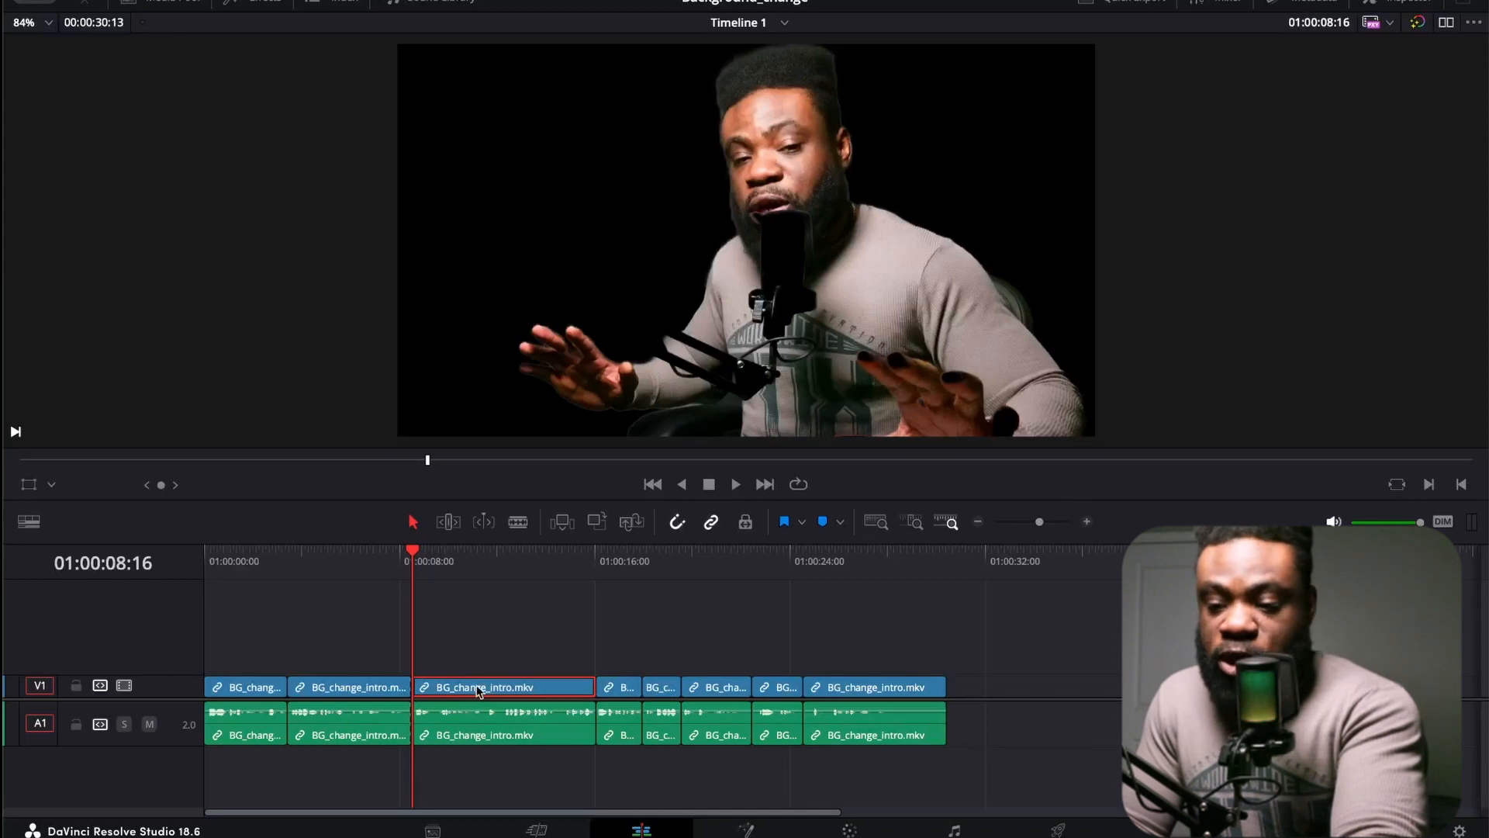
left_click_drag(480, 688, 480, 675)
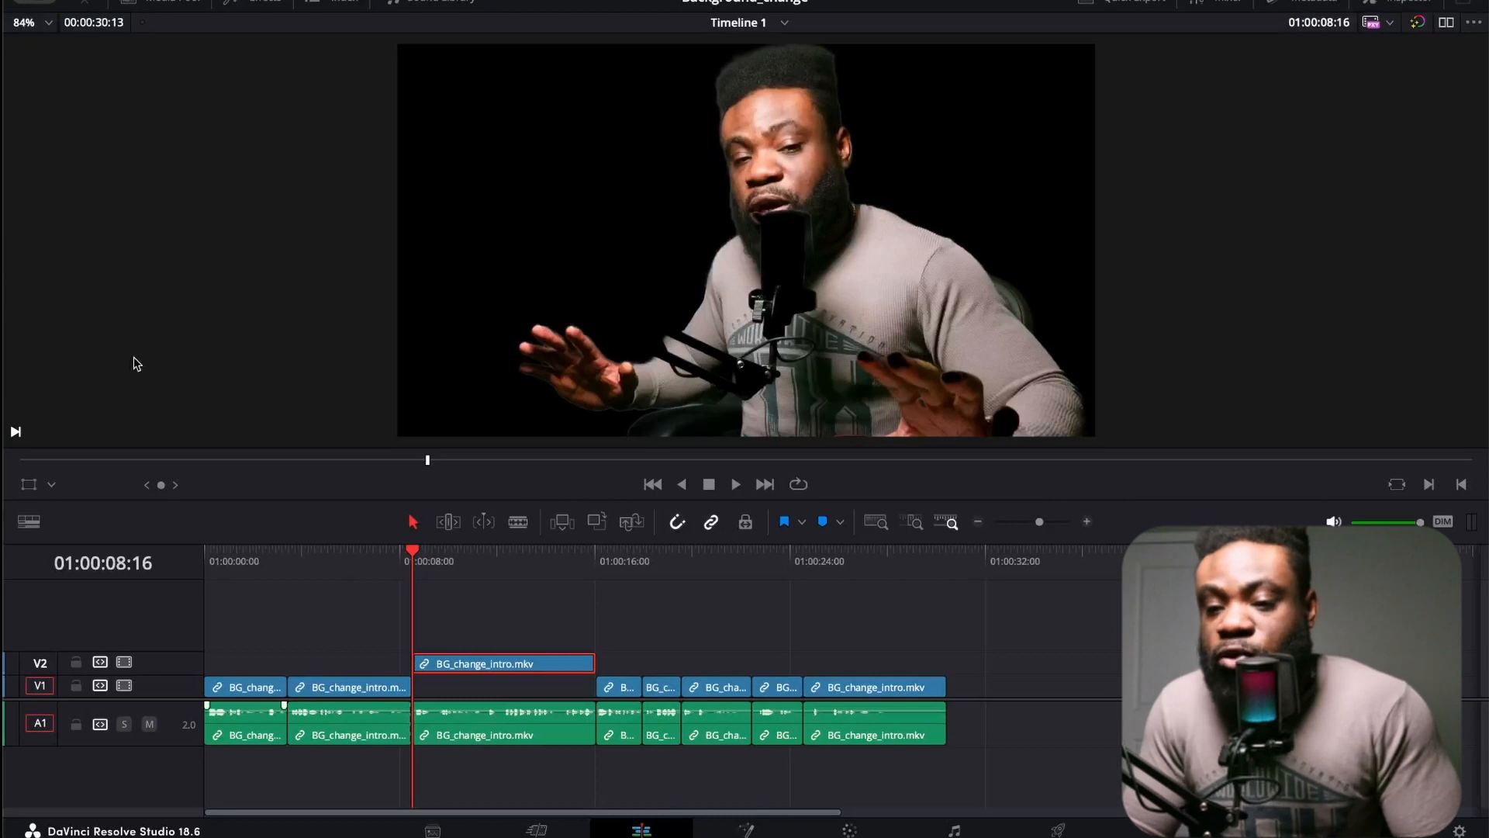
- Place the autumn road photo from the IMG bin on V1 beneath the masked clip
left_click(163, 2)
left_click(46, 100)
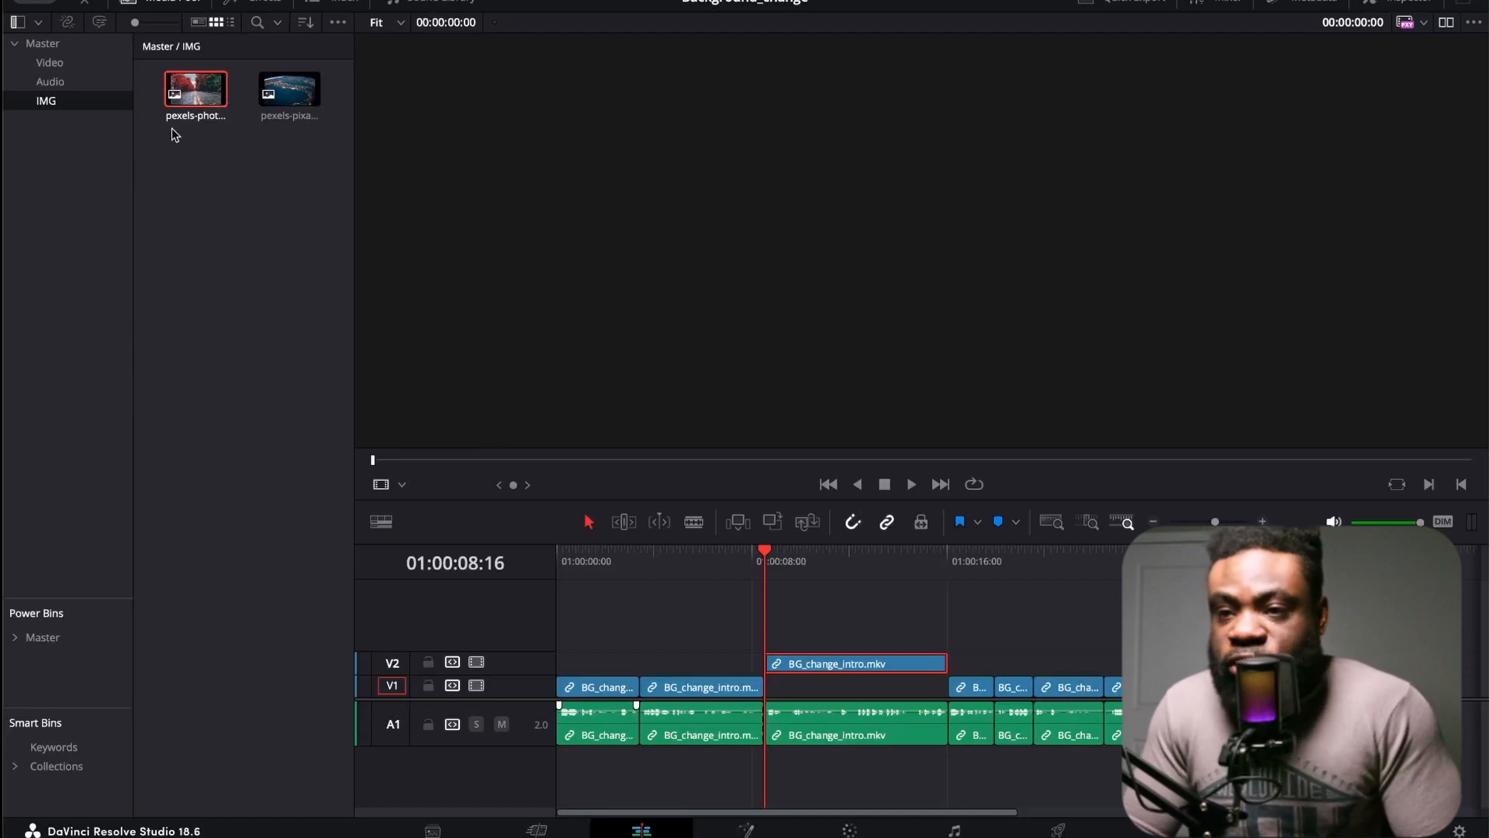
left_click_drag(198, 93, 786, 690)
- Add the microphone to the clip's Magic Mask at 01:00:11:01, retrack it in both directions, and hide the mask overlay
left_click(799, 556)
mouse_move(807, 558)
left_mouse_down()
mouse_move(733, 578)
mouse_move(799, 590)
mouse_move(817, 562)
left_mouse_up()
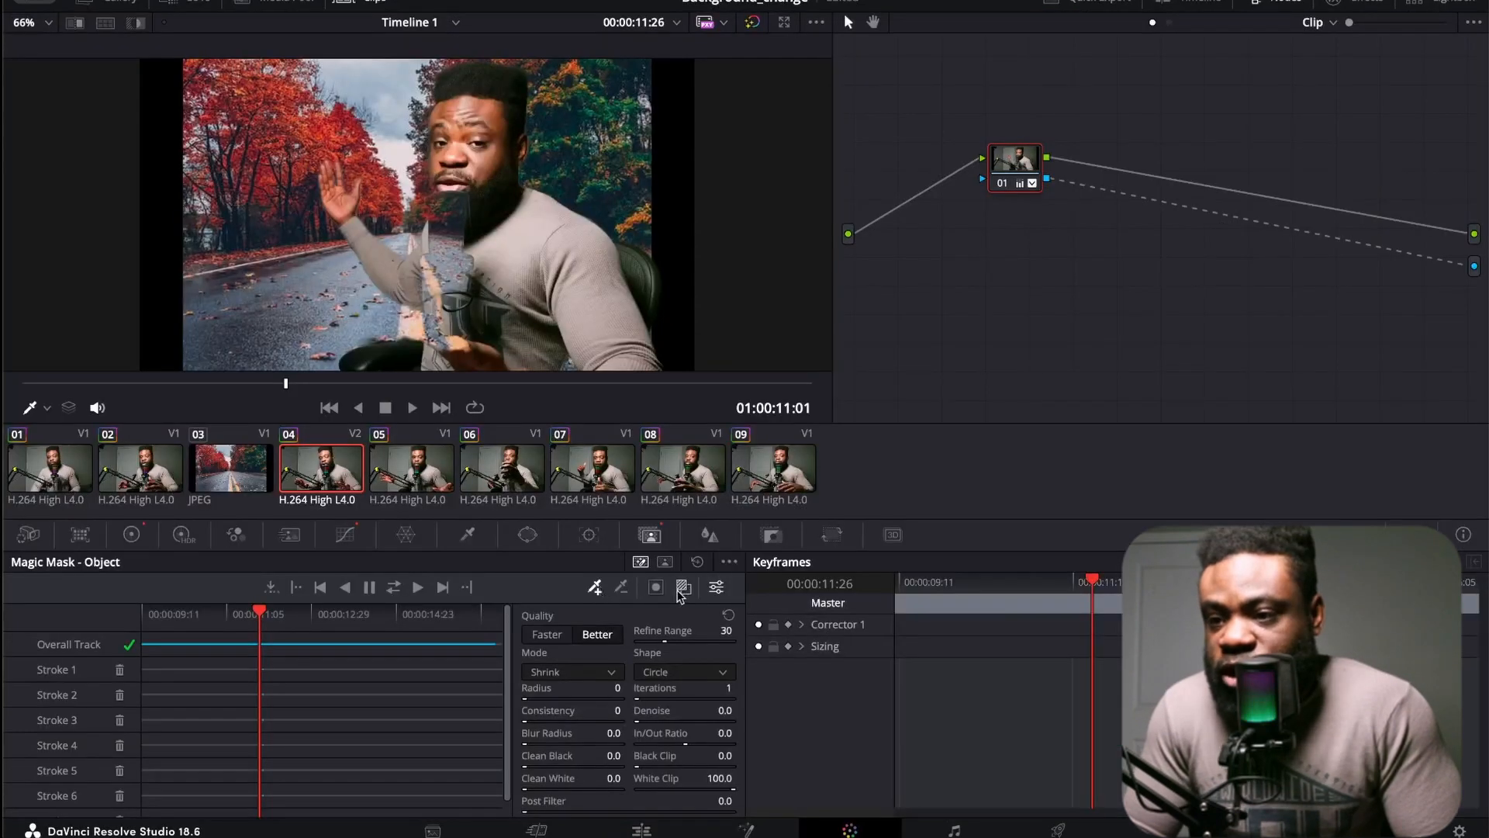
left_click(683, 588)
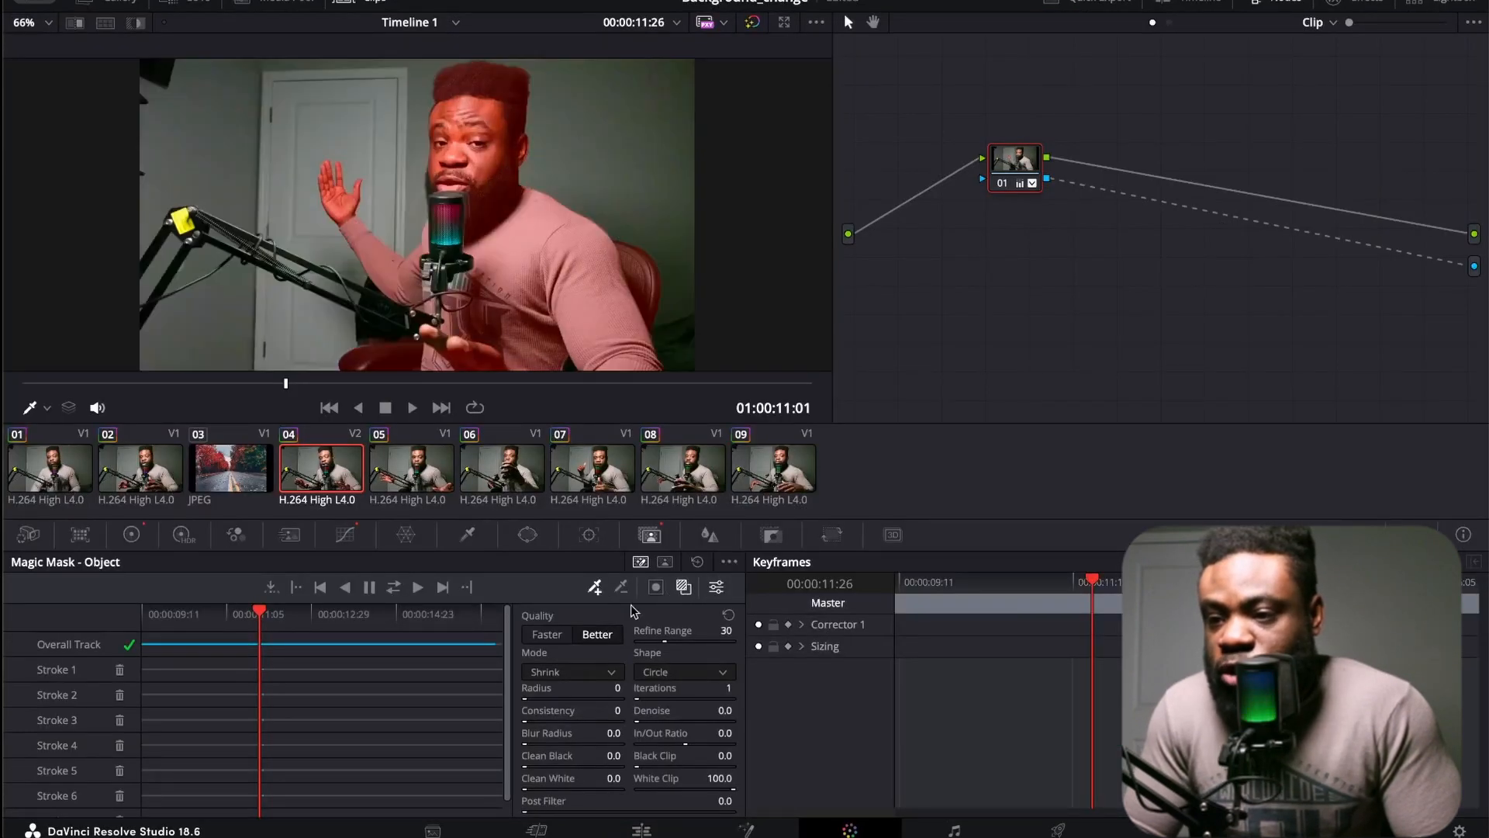
left_click(595, 589)
mouse_move(448, 211)
left_mouse_down()
mouse_move(451, 286)
mouse_move(426, 266)
left_mouse_up()
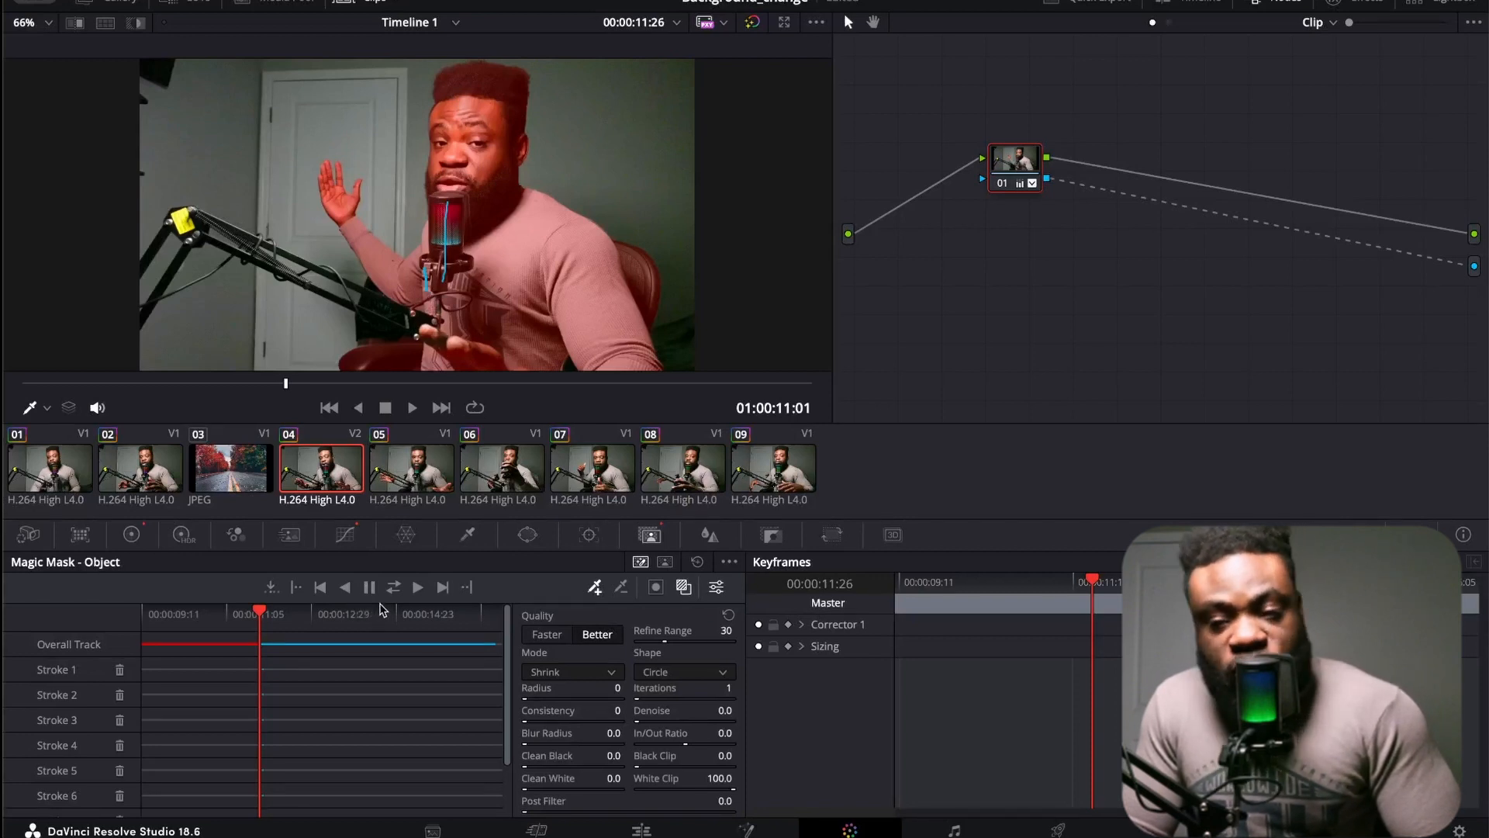
left_click(397, 590)
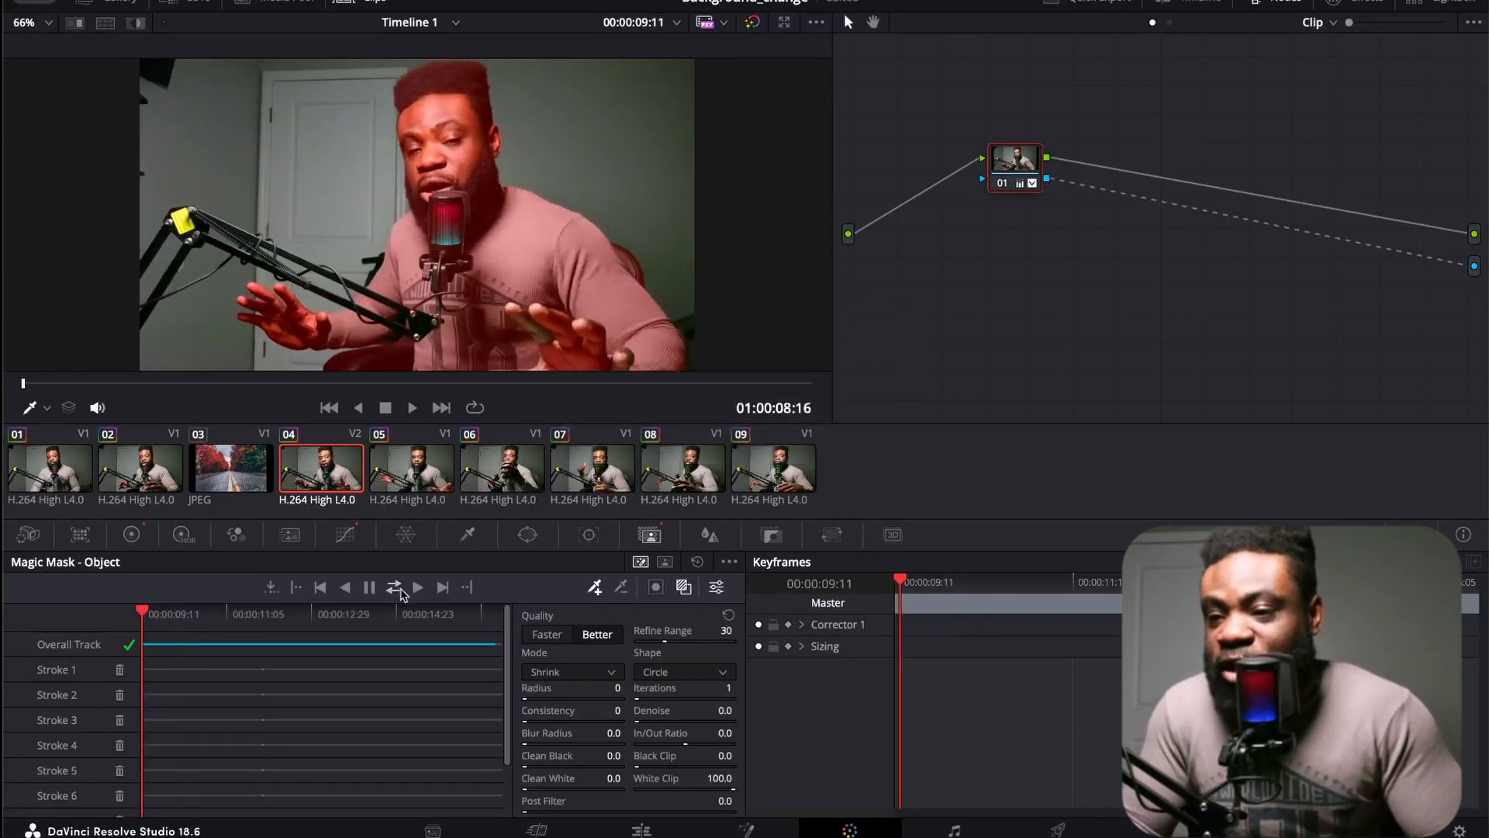
left_click(682, 589)
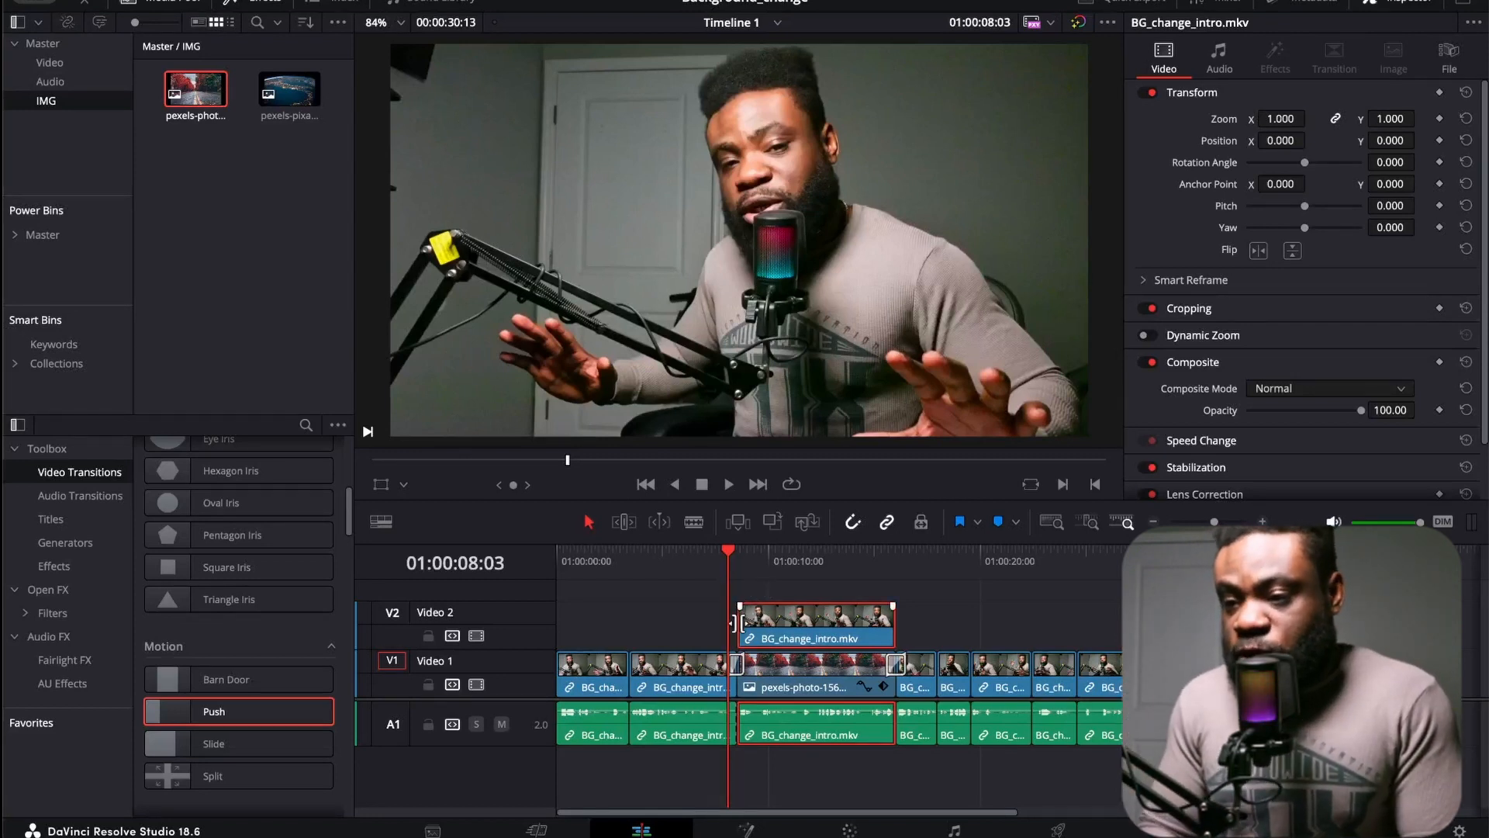
- Play and scrub through the background-replacement section to check the push transitions around the photo
left_click(729, 485)
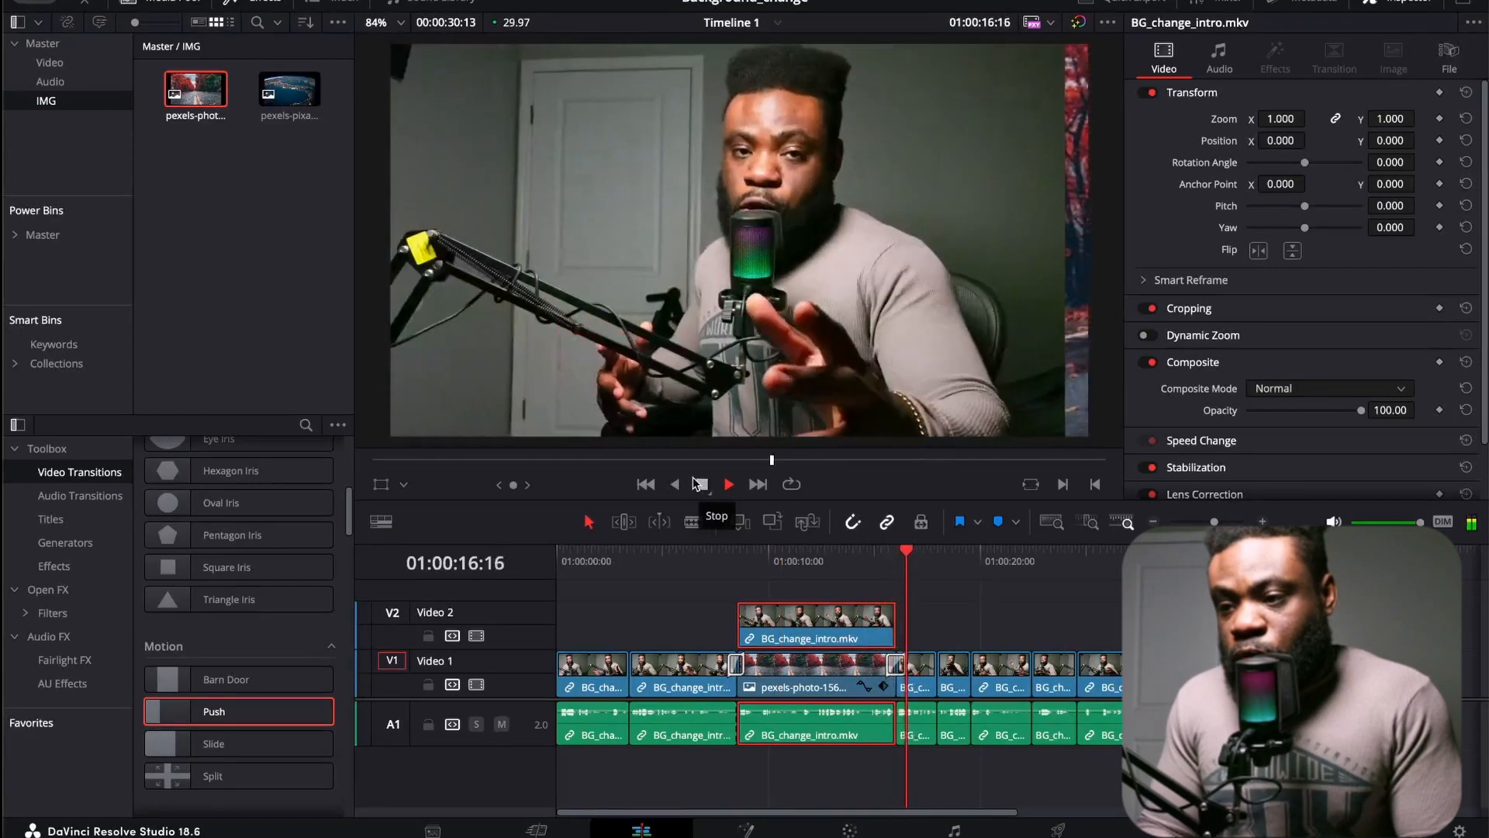
left_click(870, 565)
left_click_drag(870, 570, 747, 578)
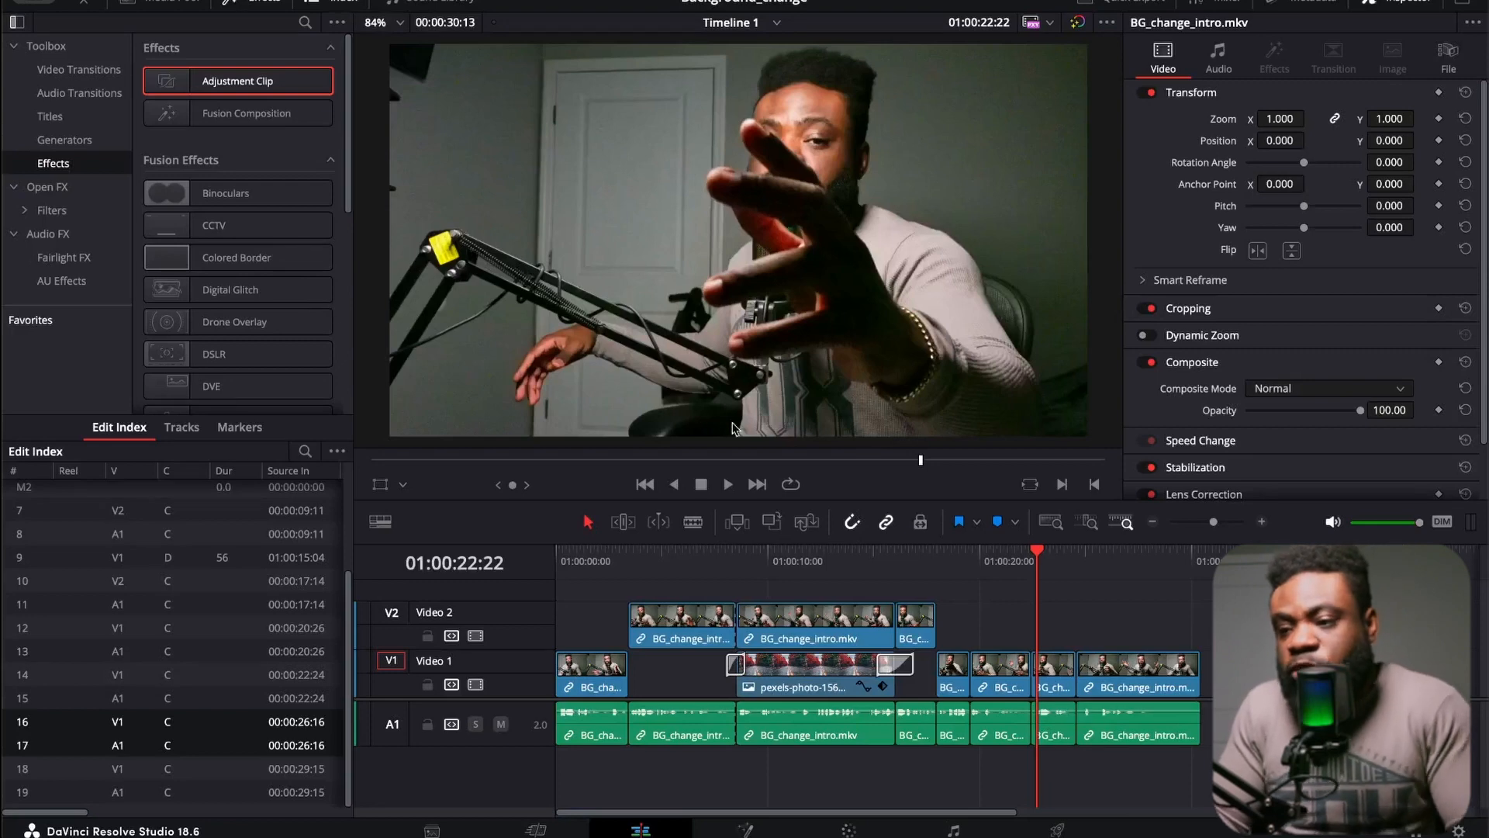
- Place an Adjustment Clip on Video 2 above the footage around 01:00:21:04 and select it
left_click_drag(1005, 560, 1003, 560)
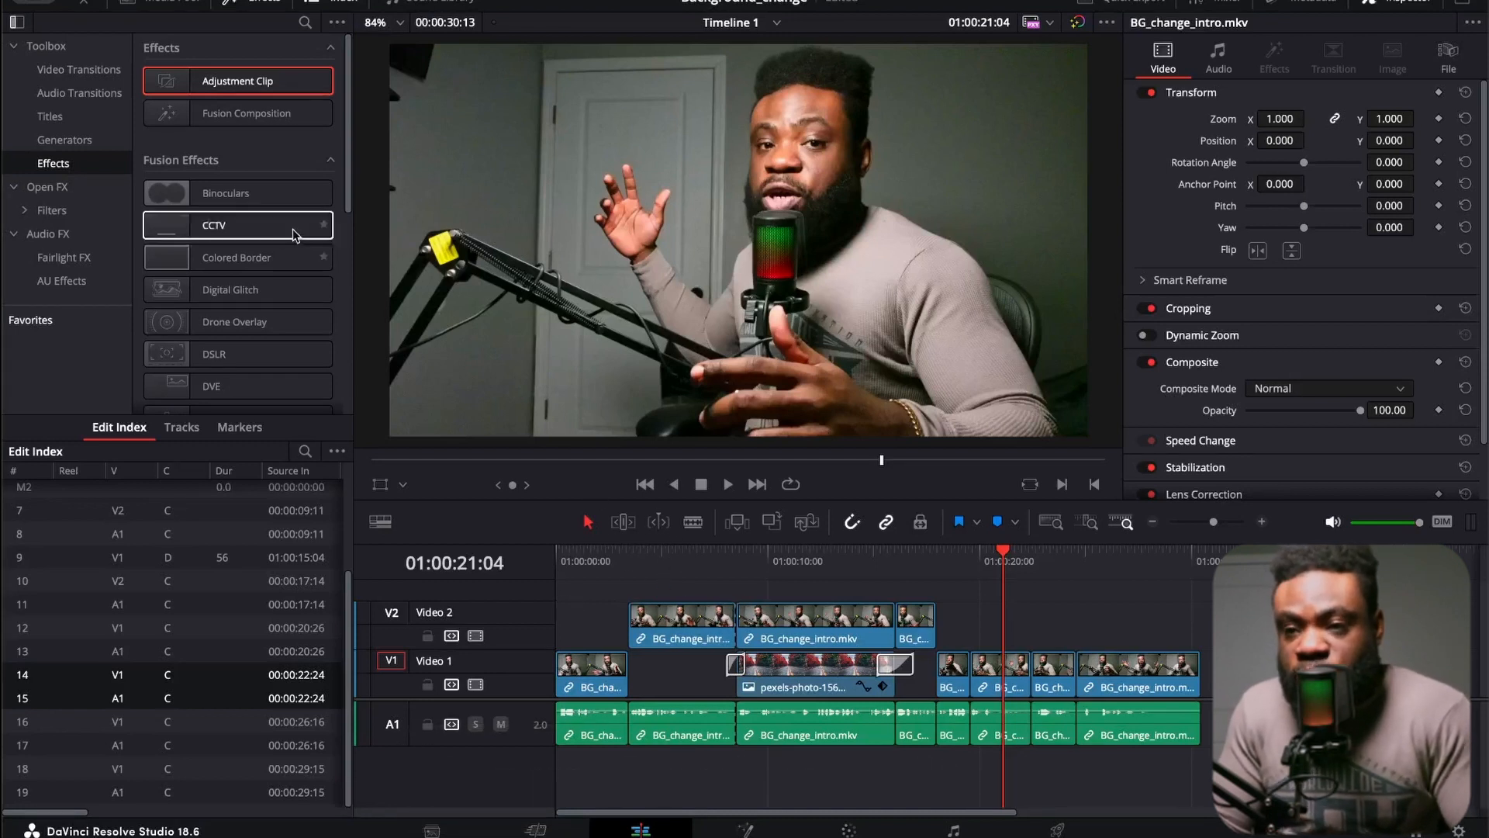
left_click_drag(310, 81, 984, 635)
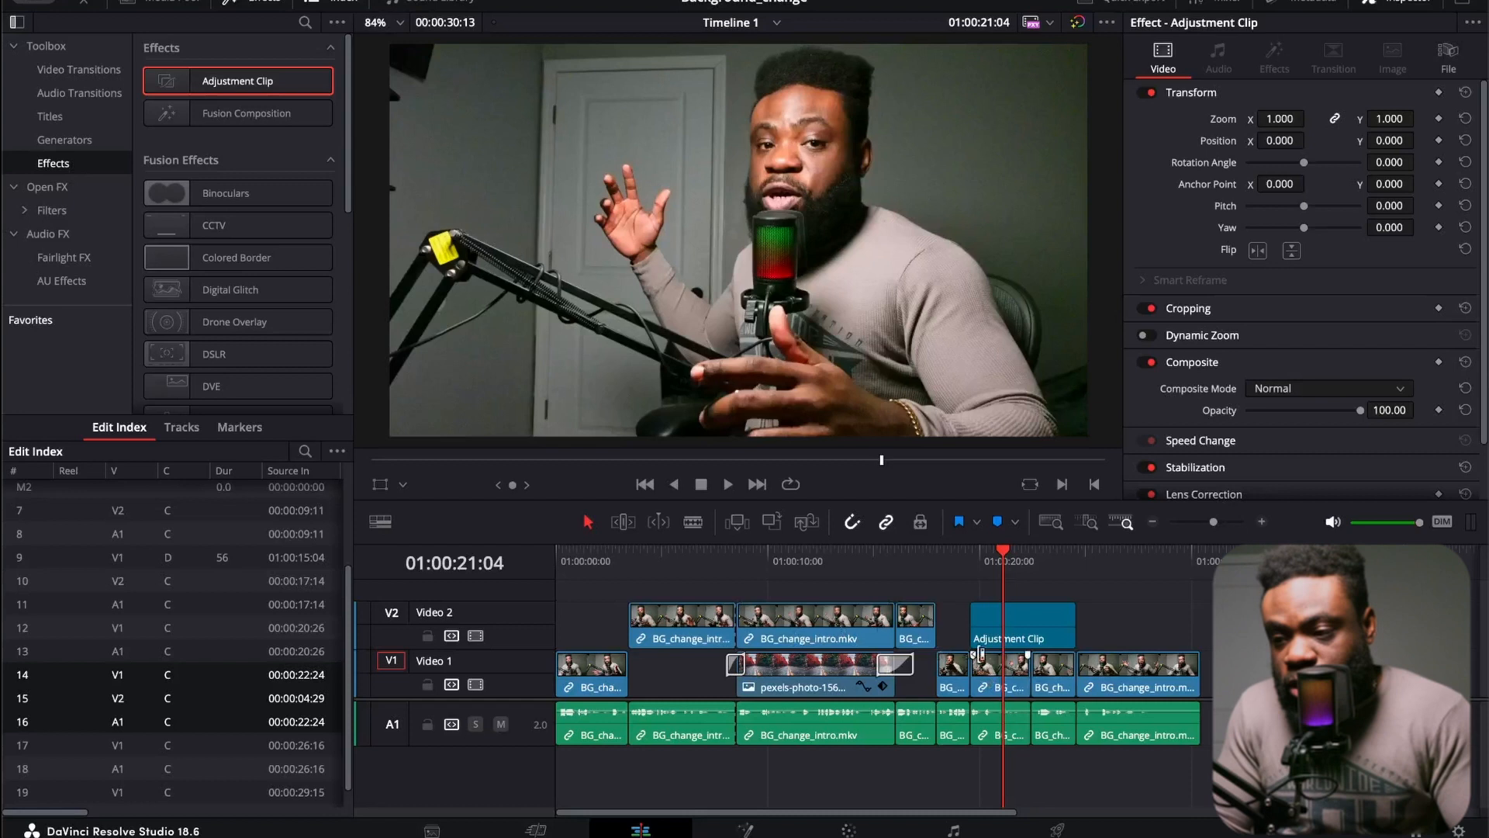
left_click(1025, 632)
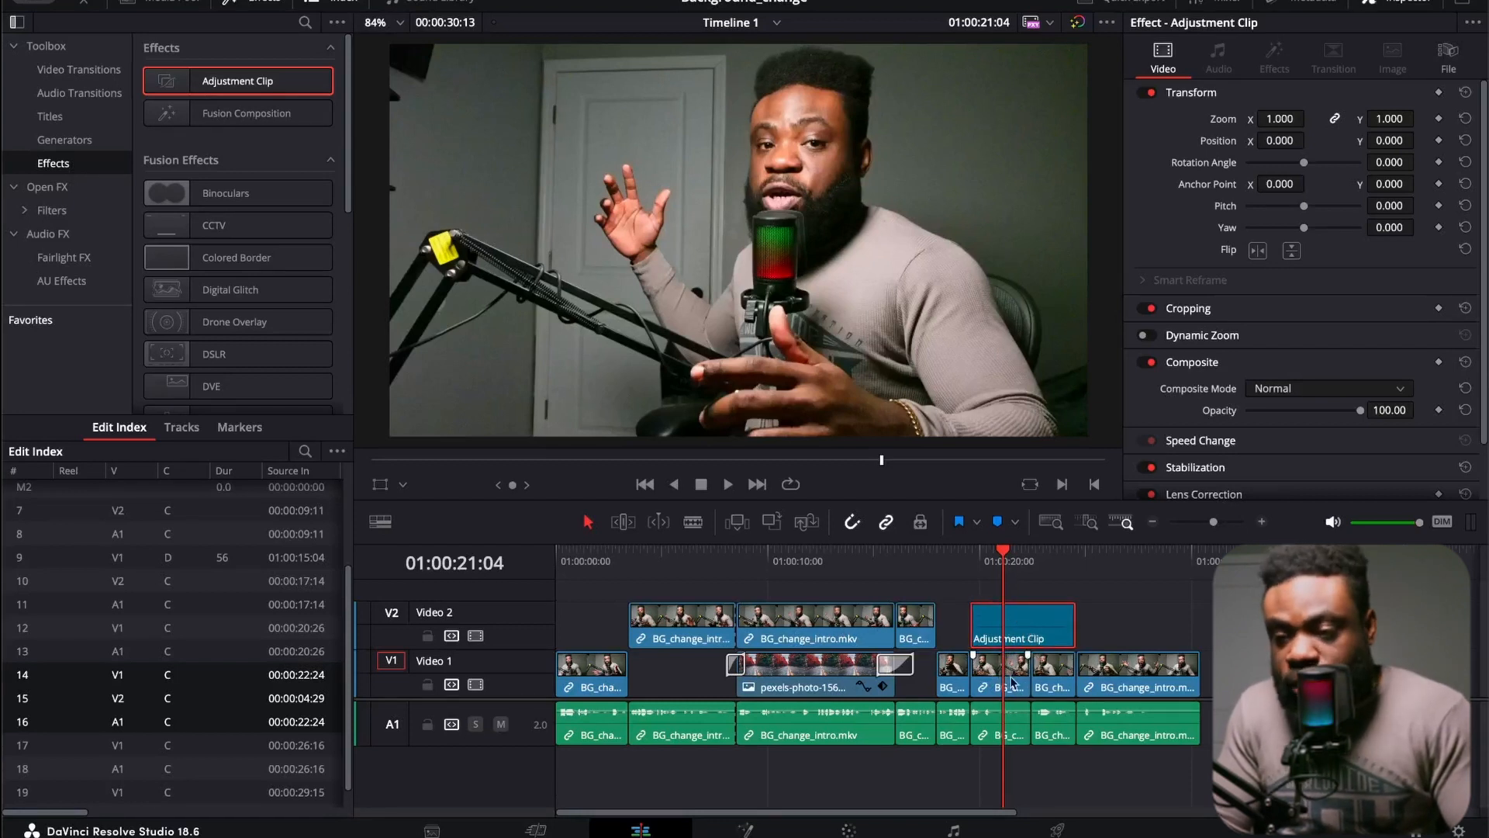
- Open the adjustment clip in Fusion and spread the MediaIn1 and MediaOut1 nodes apart in the node area
left_click(747, 828)
left_click_drag(372, 547, 744, 583)
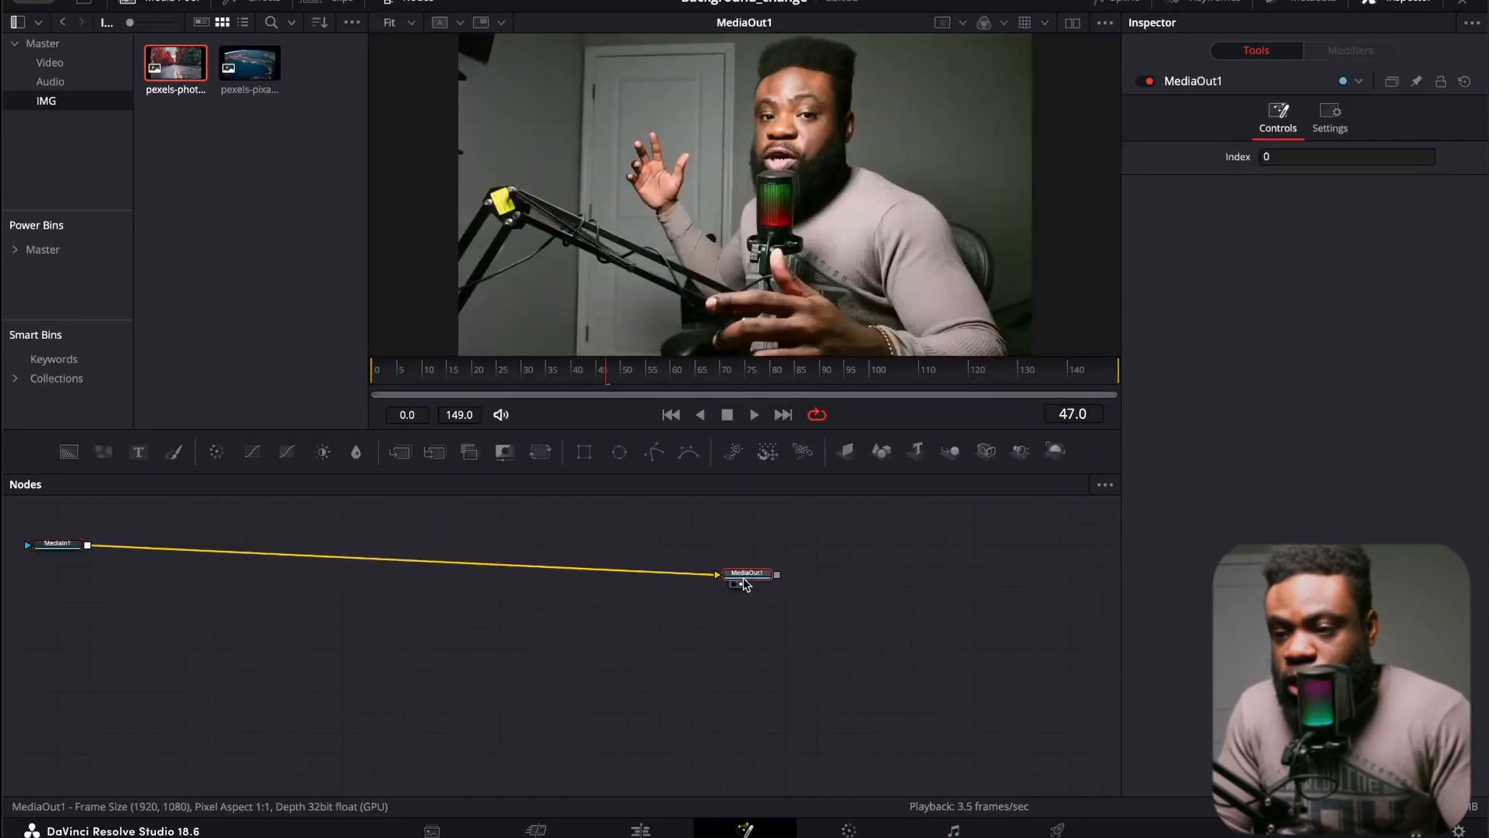
left_click_drag(56, 546, 217, 592)
left_click_drag(760, 578, 777, 609)
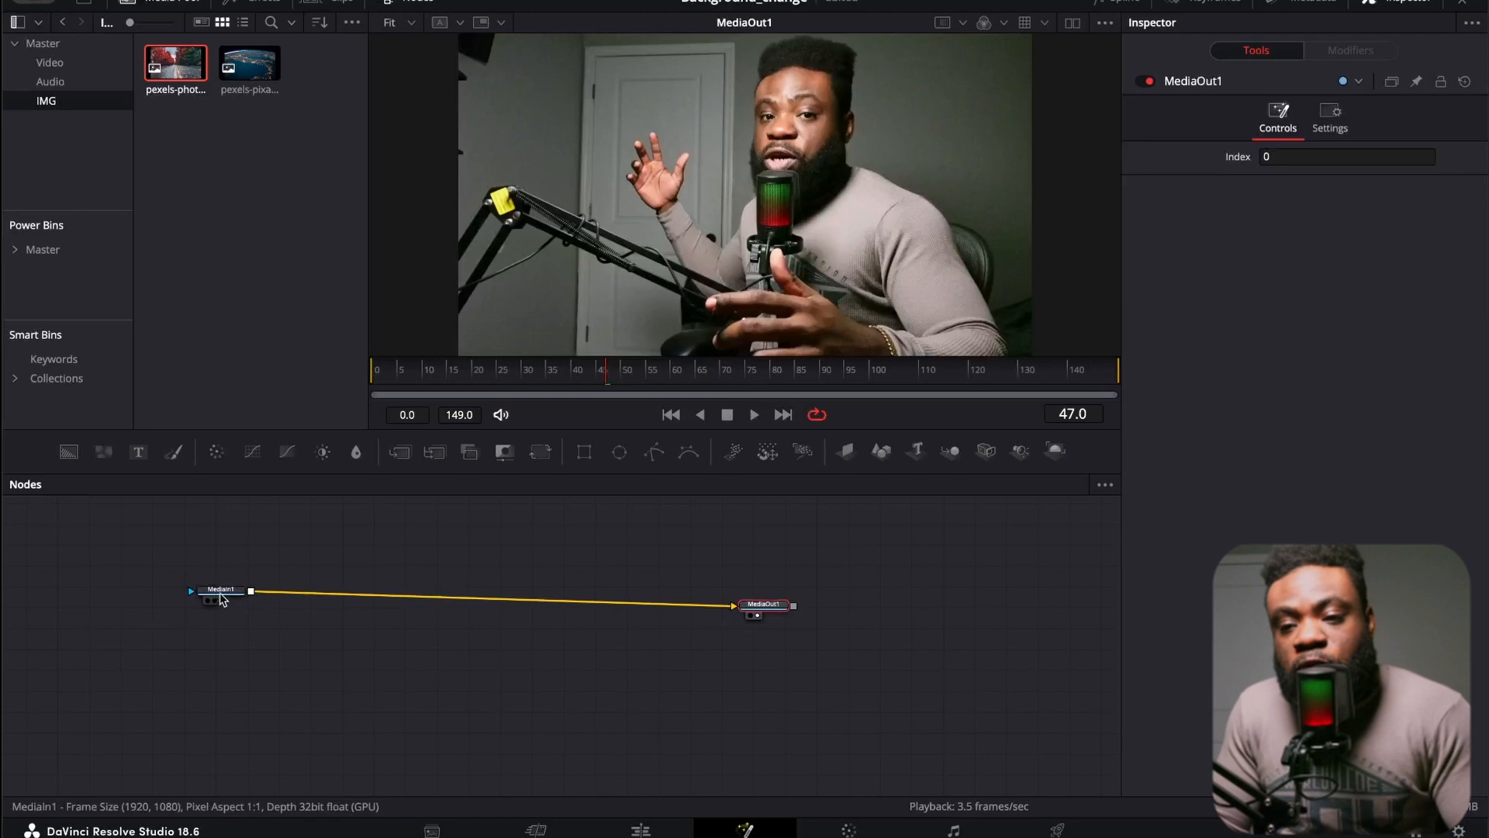
- Insert a Magic Mask node after MediaIn1, line it up between the input and output nodes, and set its mode to Better
left_click_drag(223, 599, 225, 615)
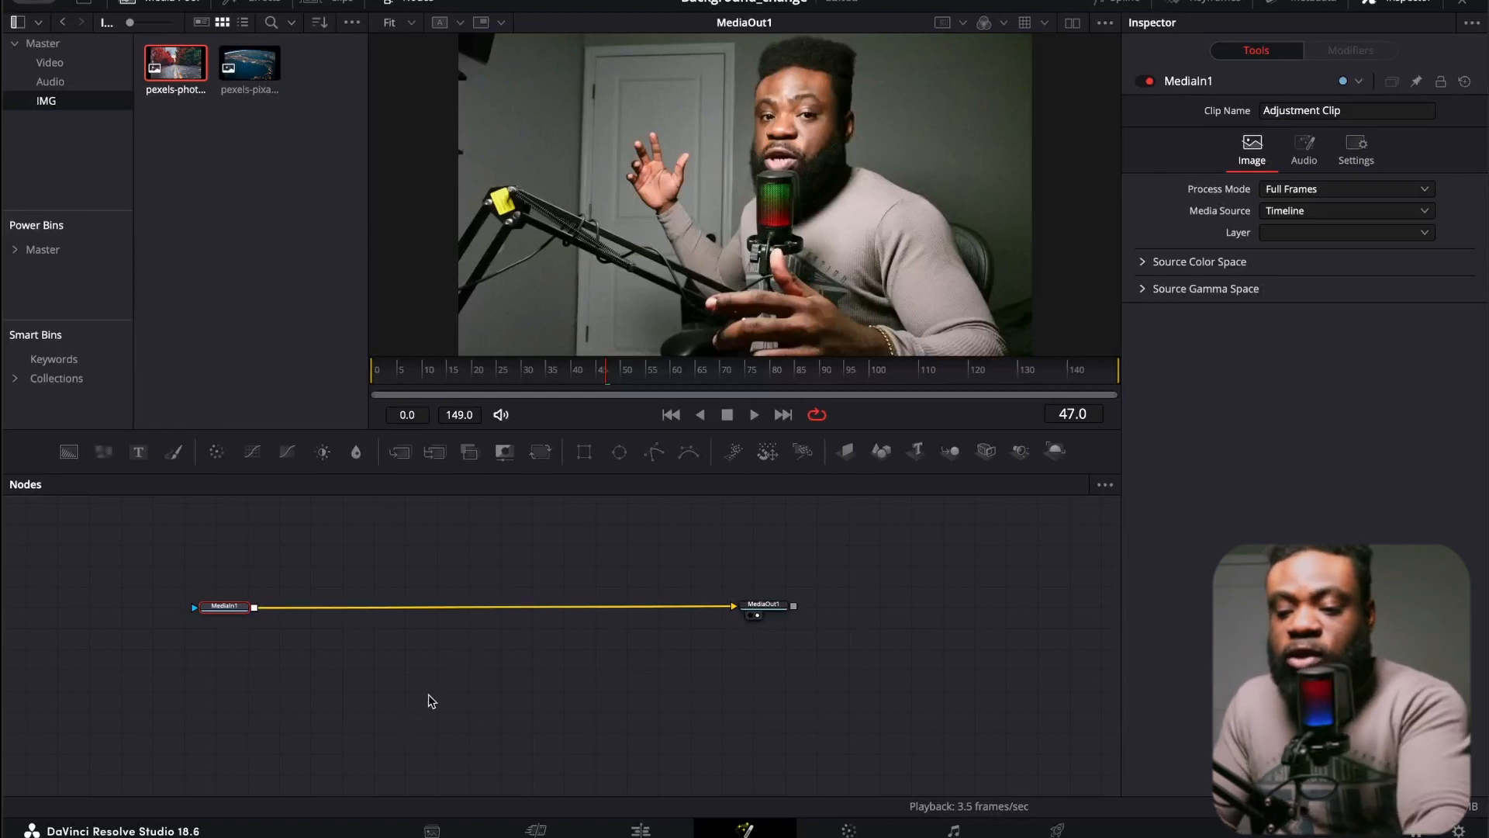
key("shift+space")
type("m")
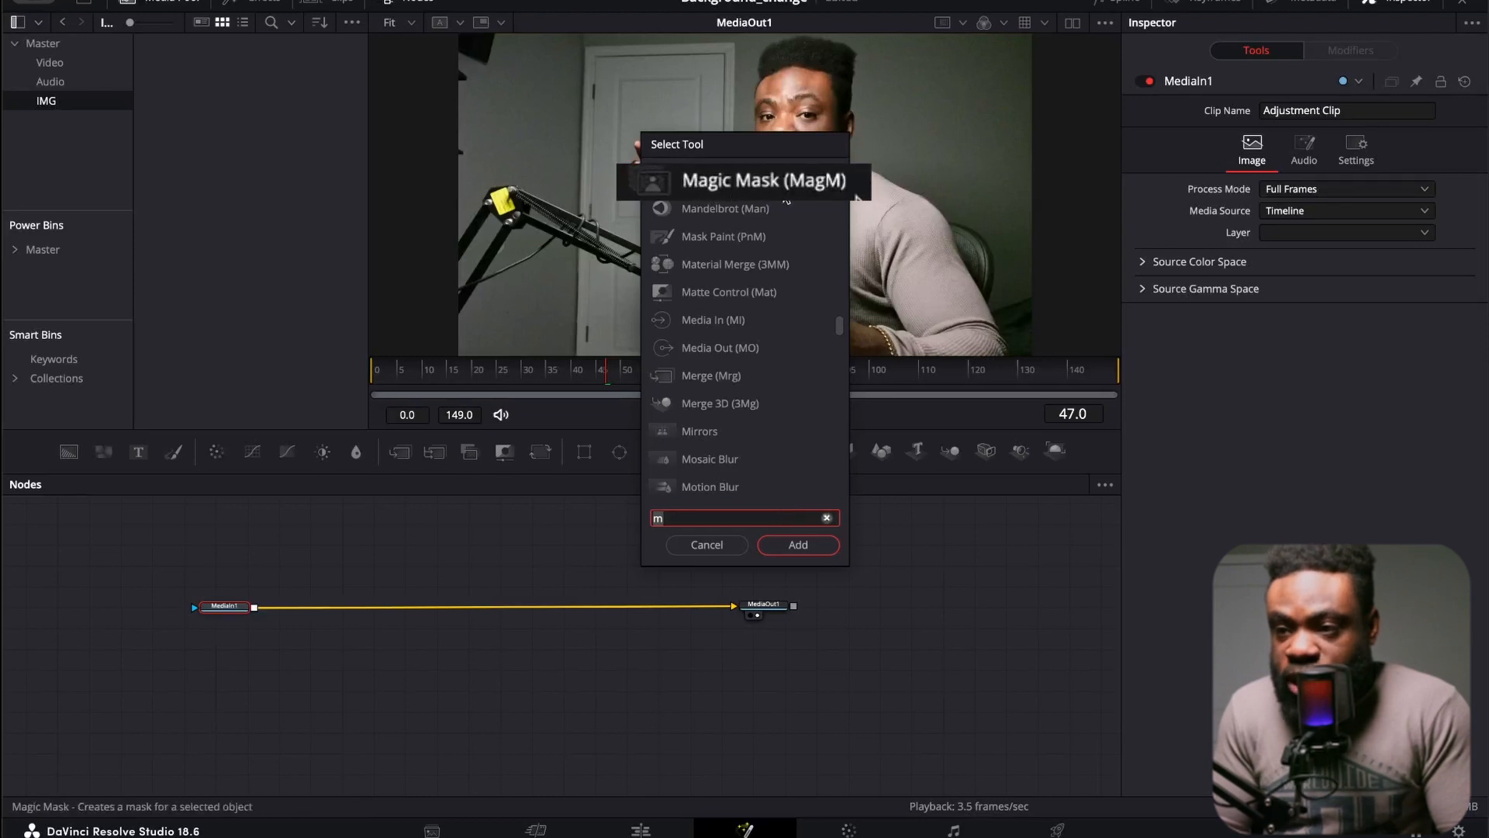
left_click(798, 544)
left_click_drag(318, 610, 344, 609)
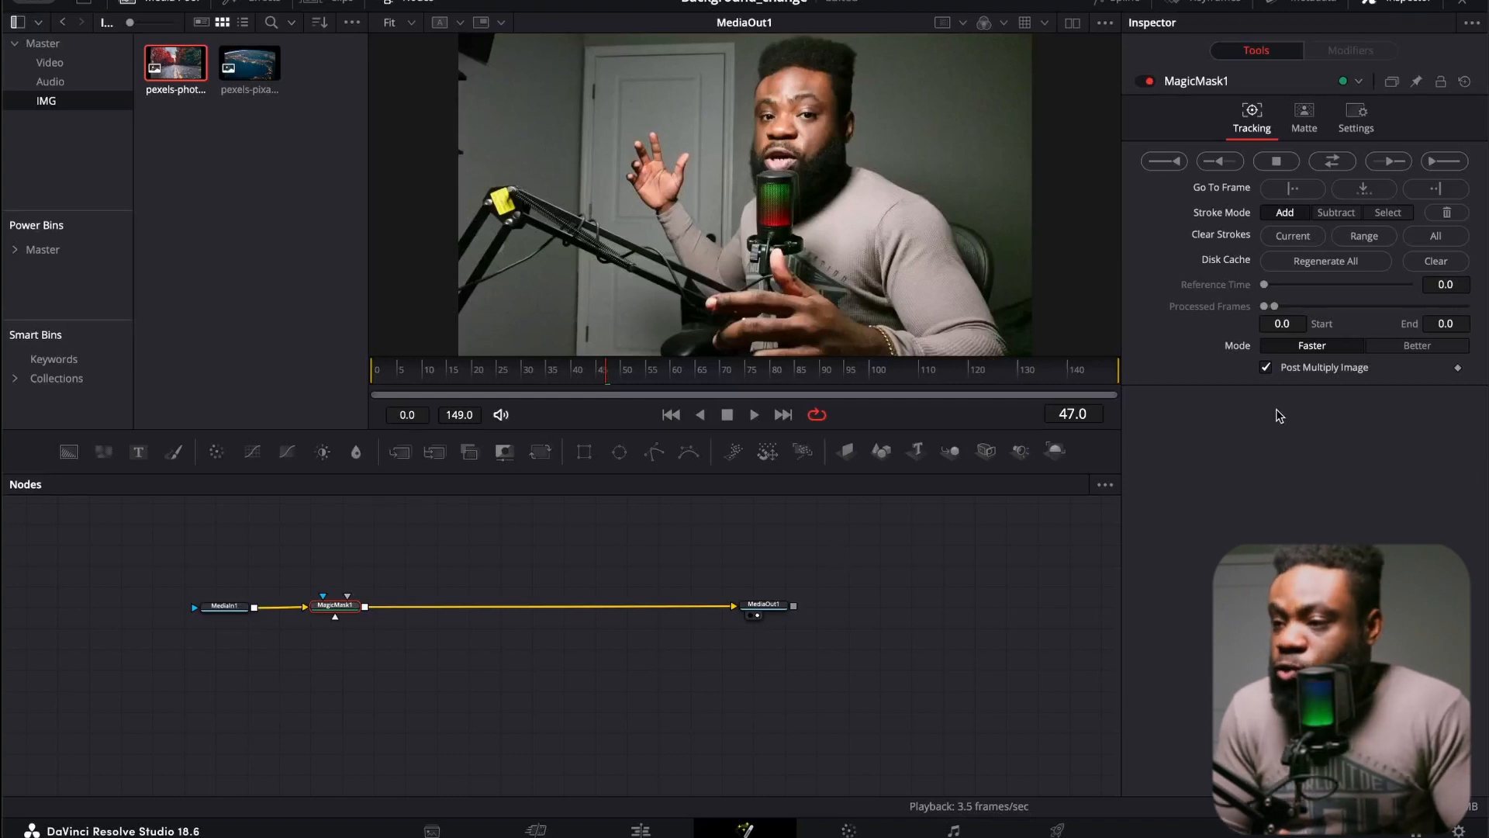
left_click(1416, 349)
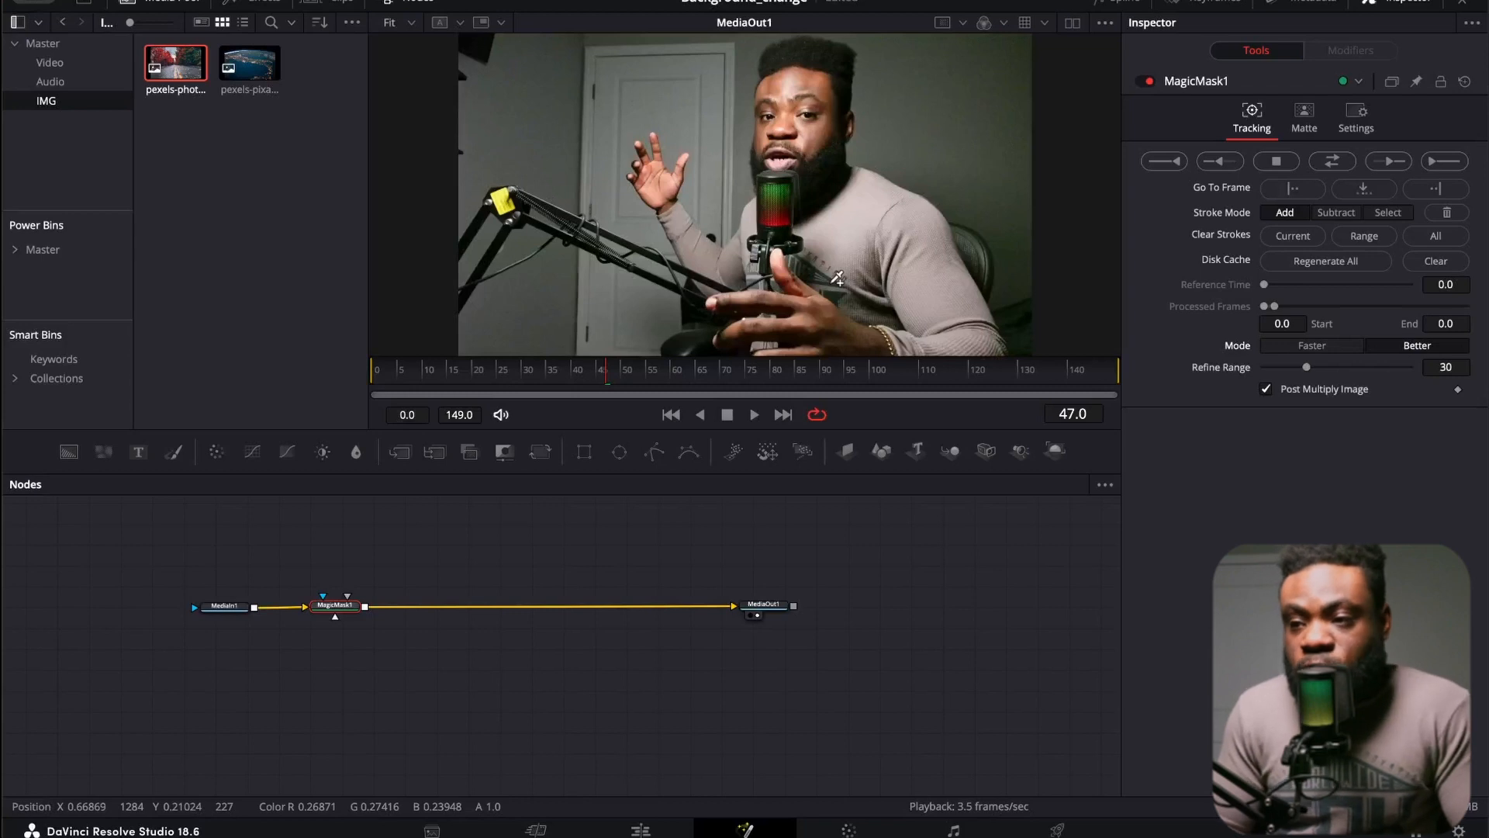
- Paint mask strokes over the speaker's head and upper arm, and show MediaIn1 beside MediaOut1 in dual viewers
left_click_drag(803, 58, 833, 203)
left_click_drag(909, 269, 933, 297)
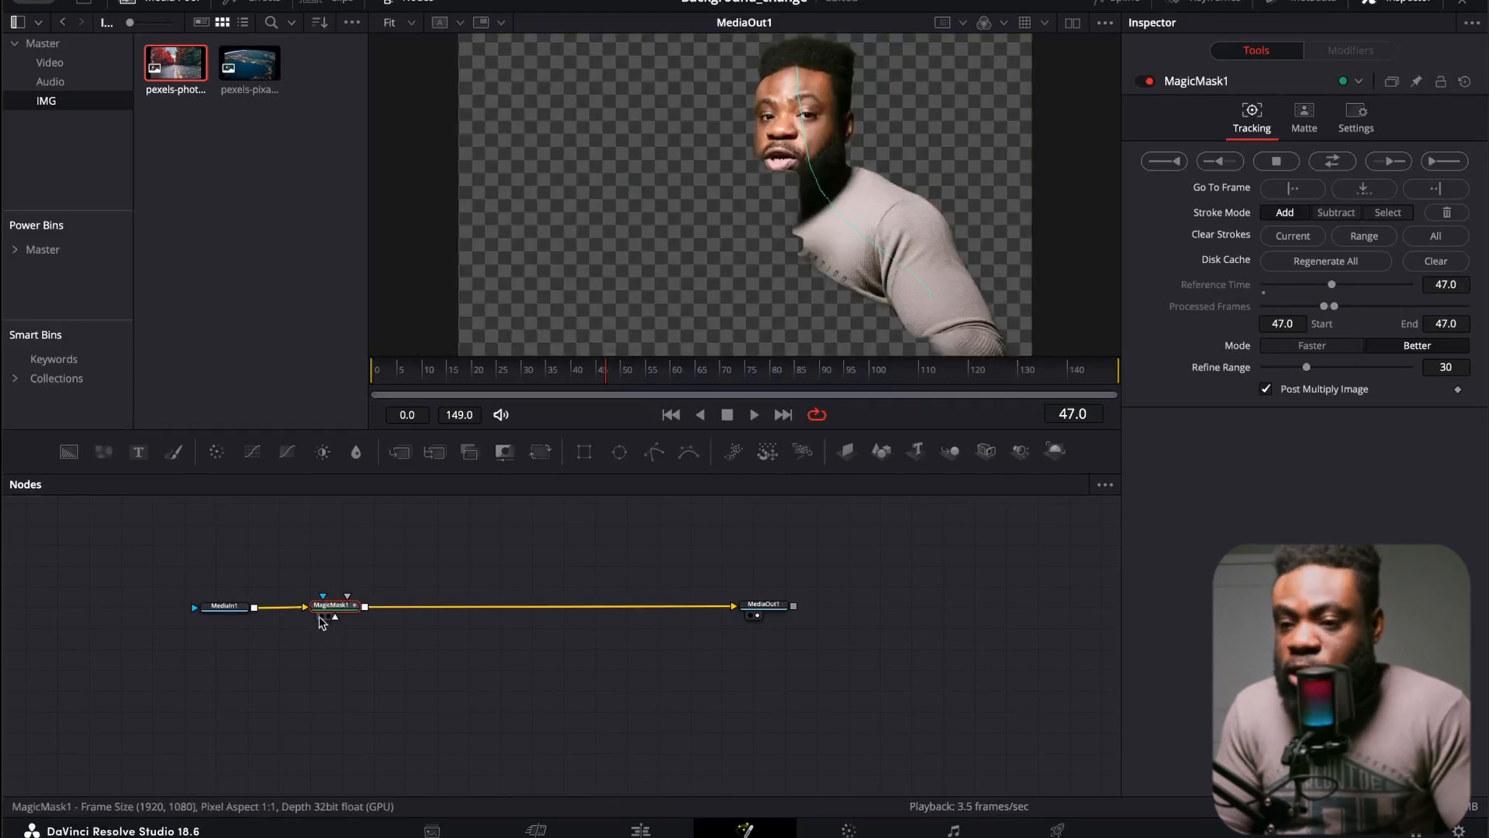
left_click(1079, 24)
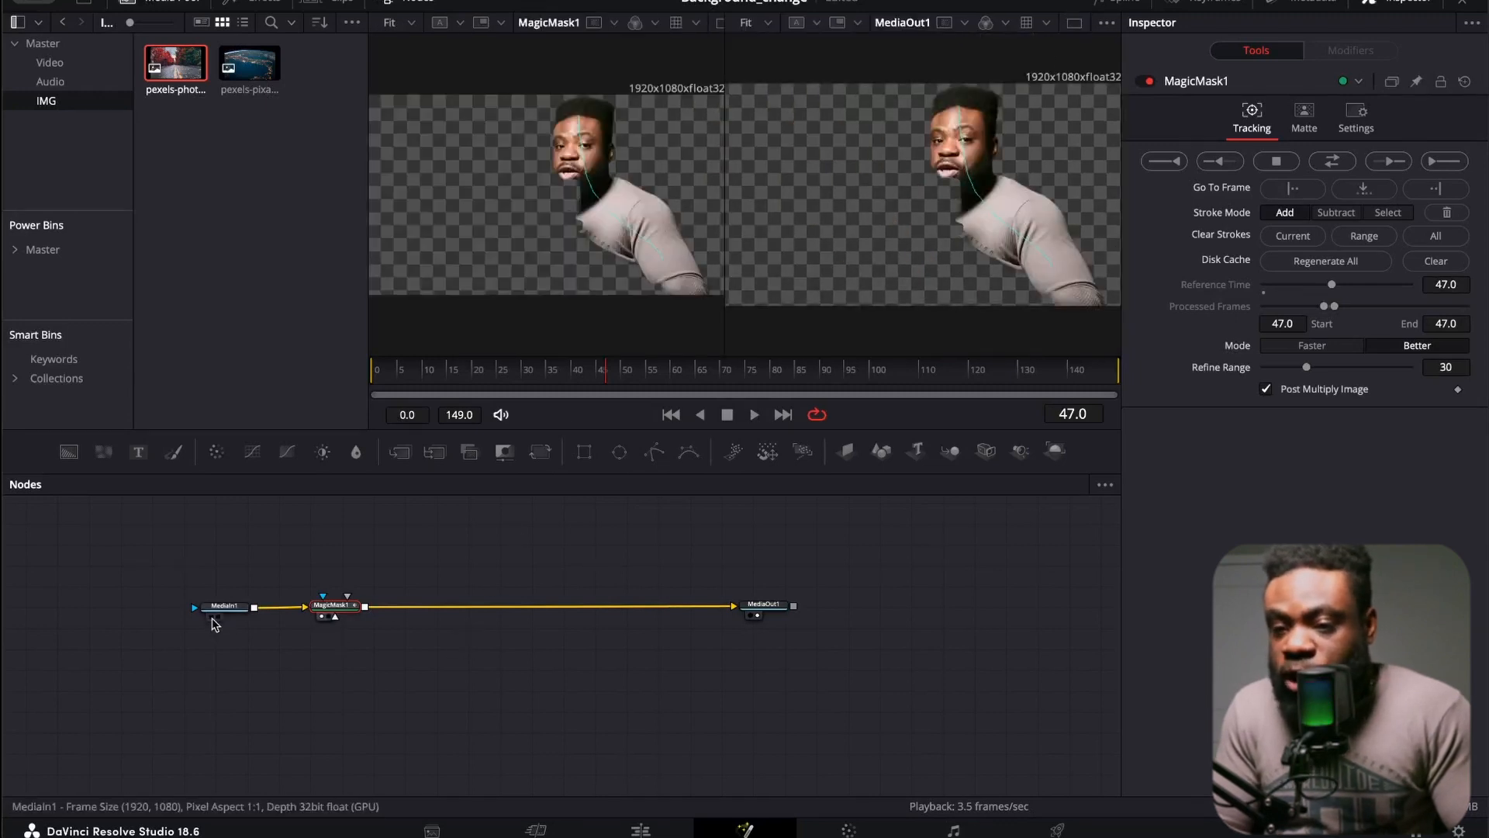
left_click(212, 618)
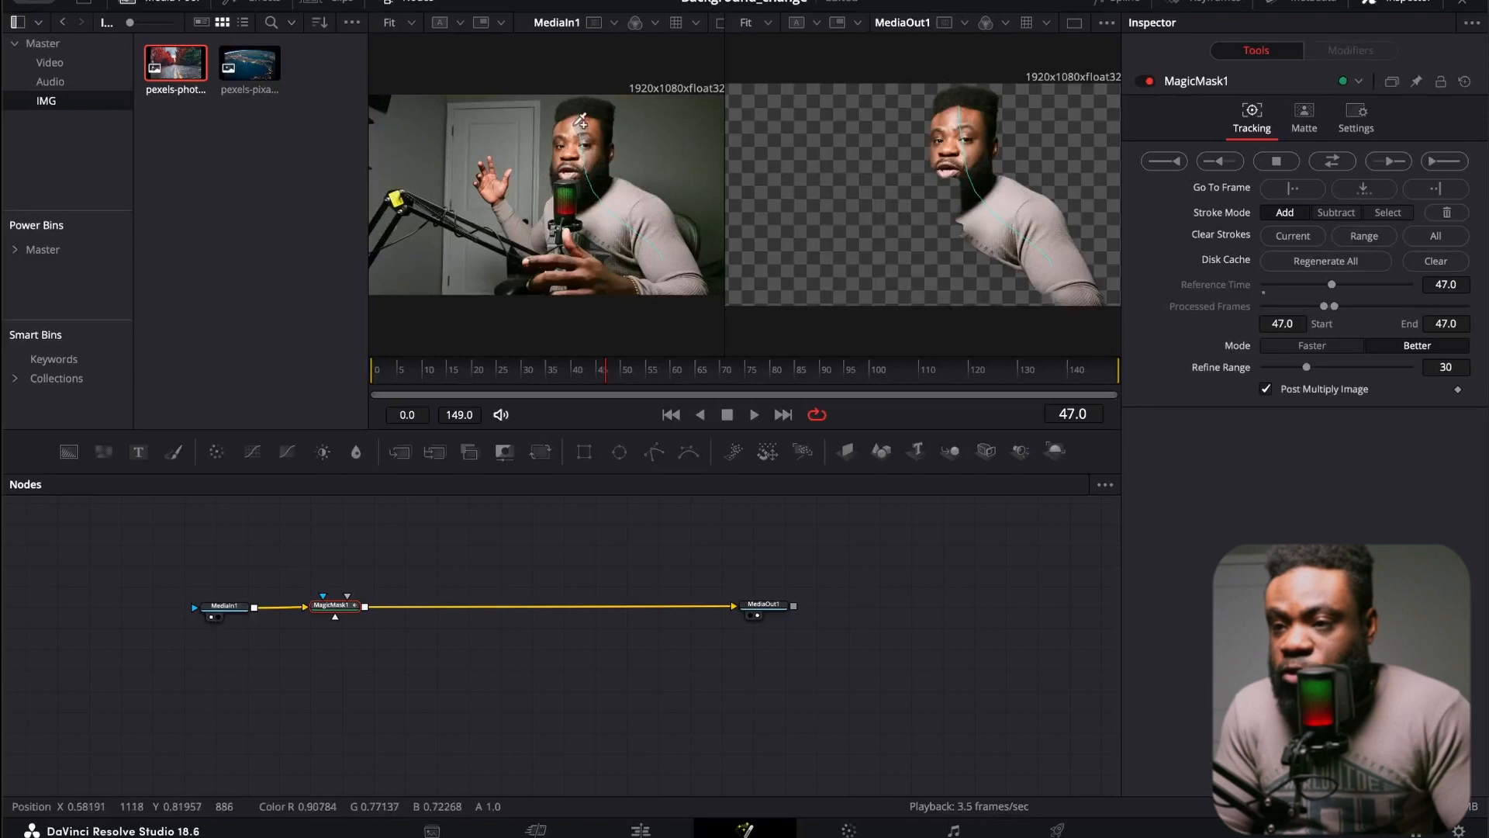
- Add mask strokes over the microphone, raised arm and front hand on the original footage at frame 47
mouse_move(575, 214)
left_mouse_down()
mouse_move(534, 235)
mouse_move(508, 210)
left_mouse_up()
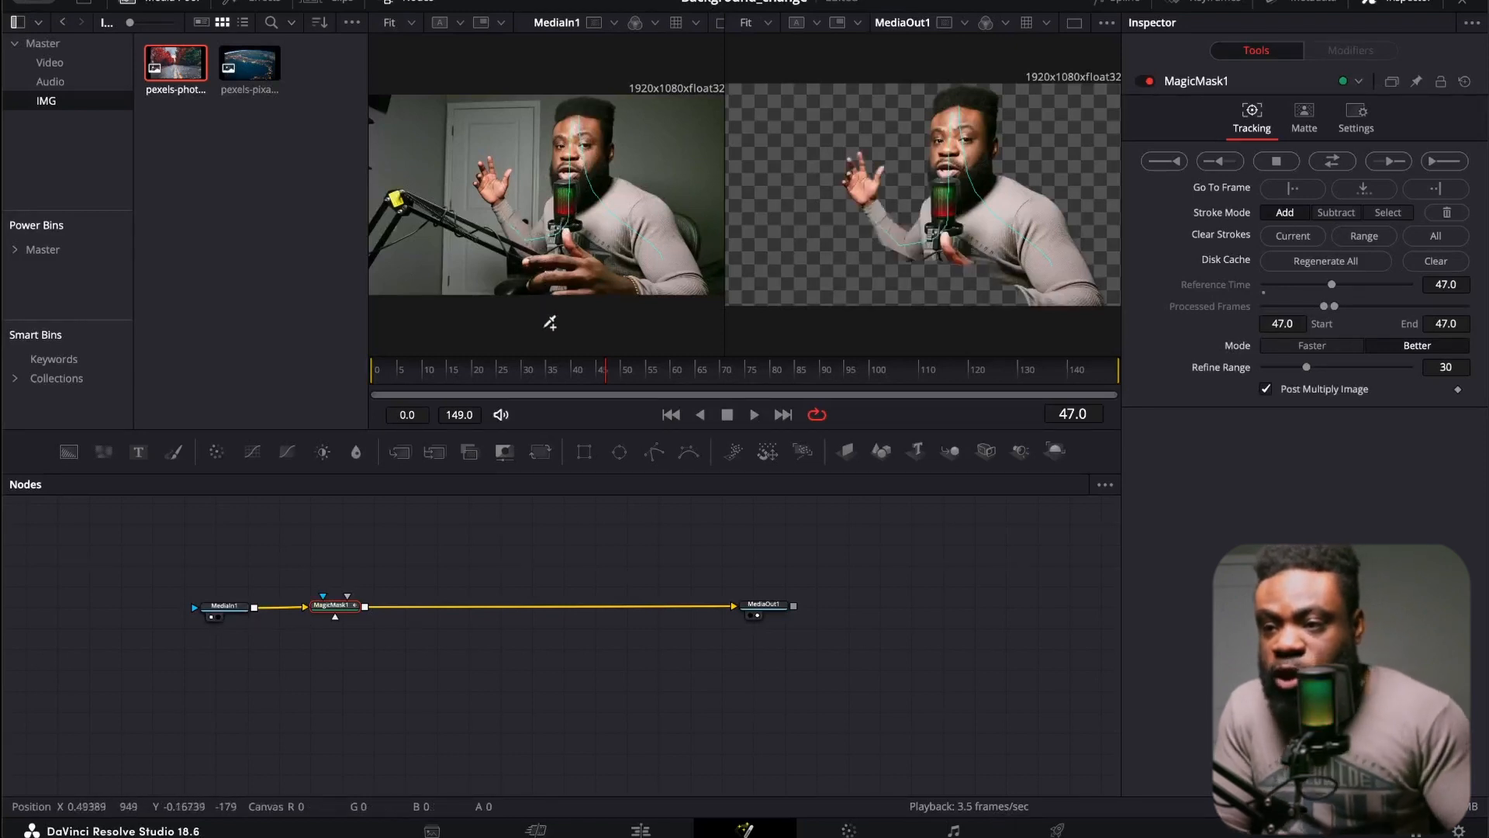
scroll(613, 226, "up", 5)
scroll(613, 226, "down", 4)
scroll(515, 225, "up", 2)
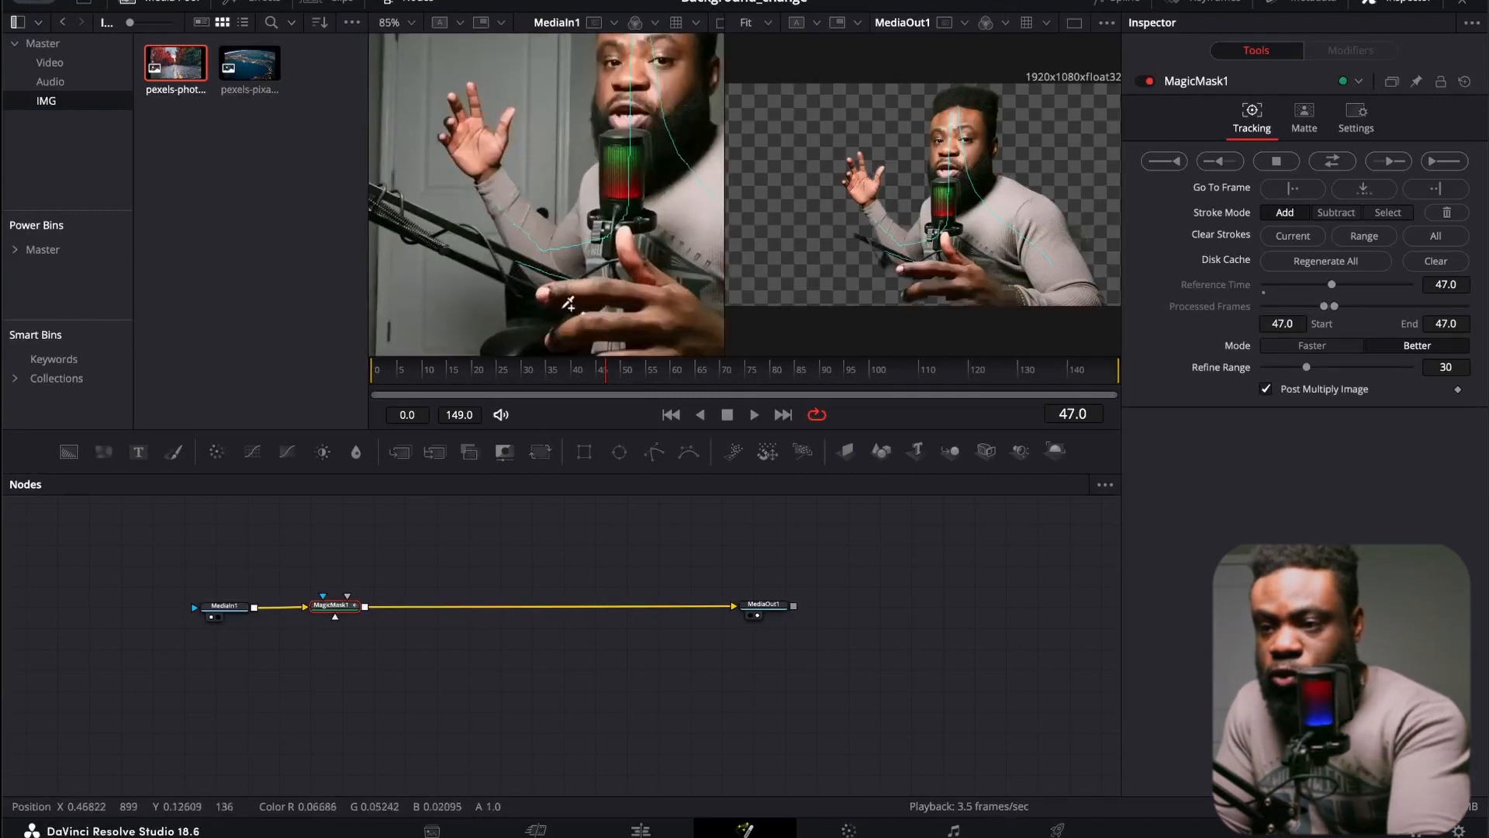
scroll(564, 305, "down", 3)
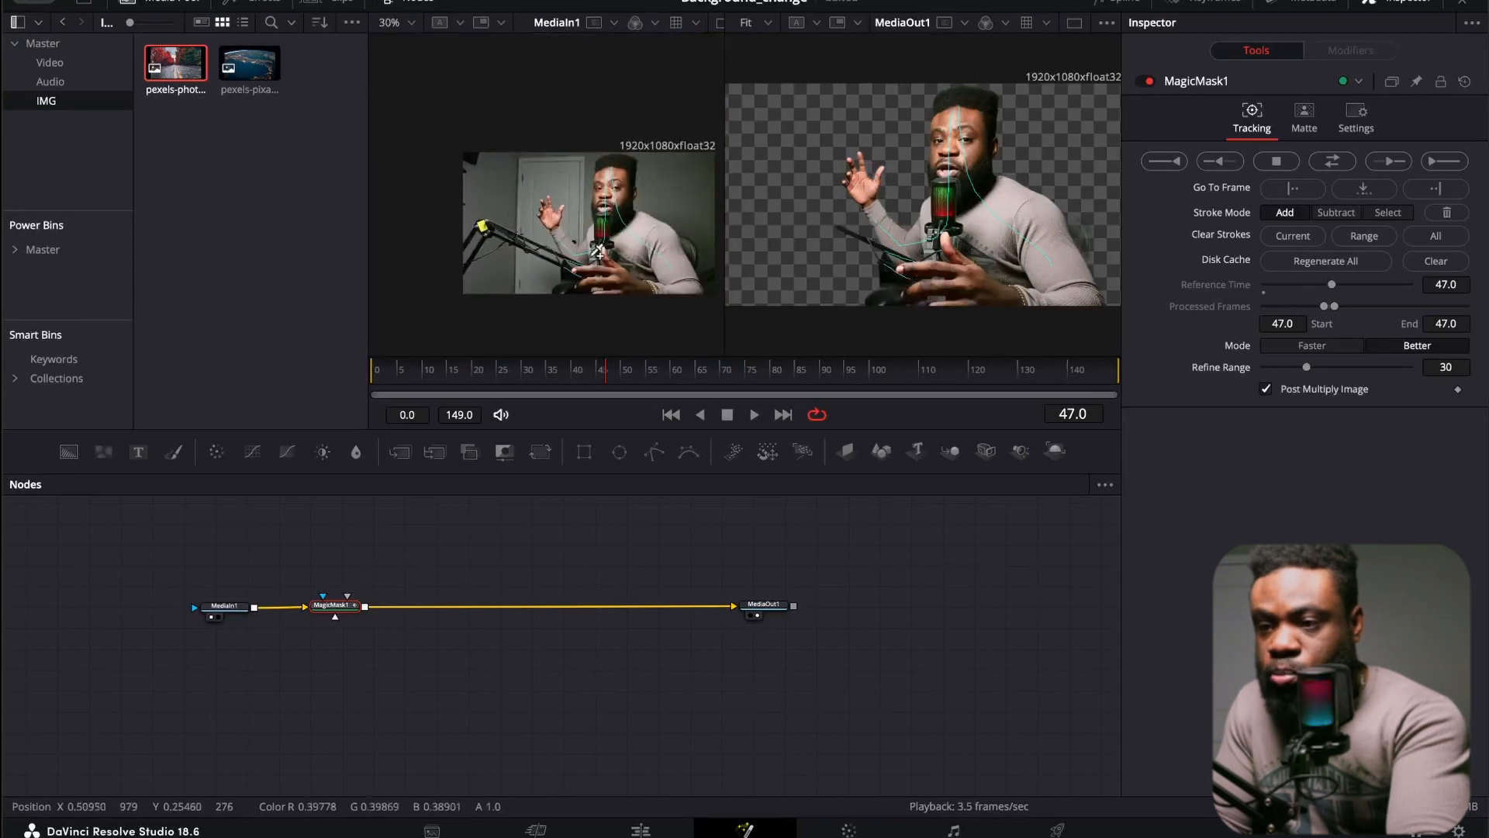
scroll(666, 302, "up", 1)
left_click_drag(675, 298, 643, 295)
mouse_move(607, 243)
left_mouse_down()
mouse_move(605, 281)
mouse_move(650, 267)
mouse_move(655, 247)
mouse_move(647, 283)
left_mouse_up()
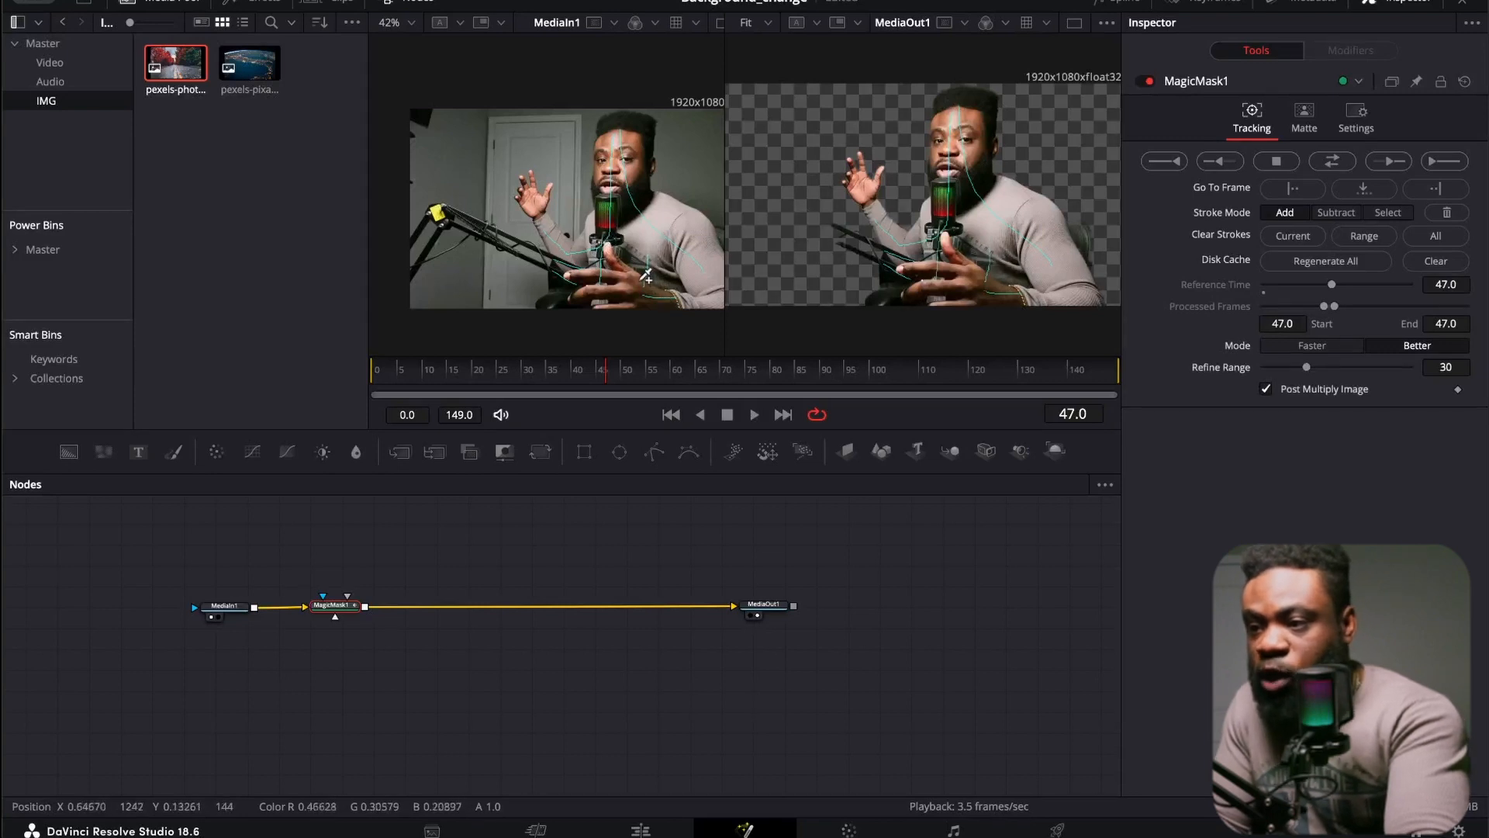
- Finish the mask strokes at frame 47 and track the Magic Mask in both directions
scroll(693, 275, "down", 2)
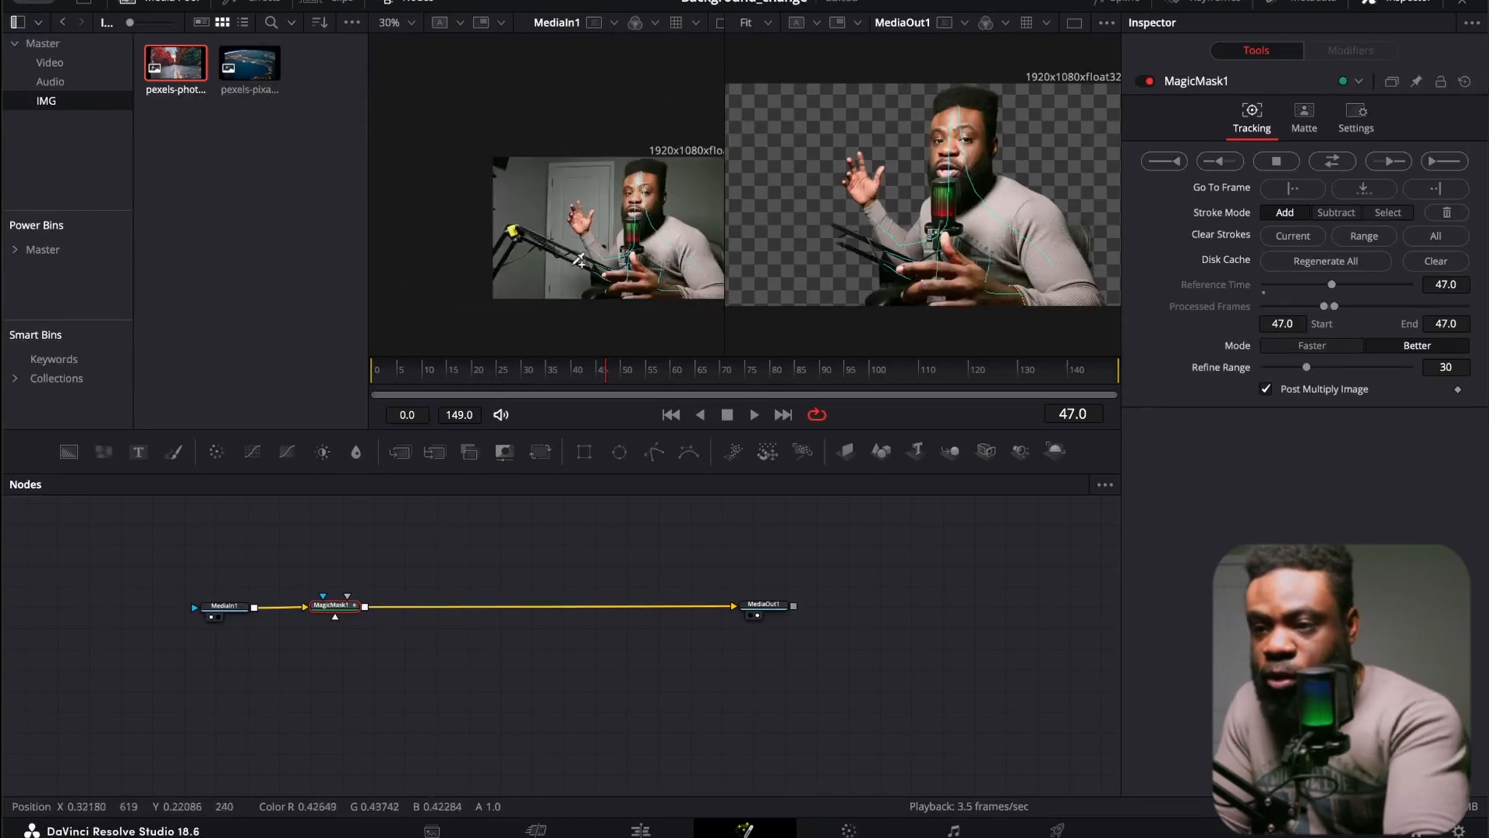
scroll(579, 262, "down", 5)
scroll(607, 257, "up", 7)
left_click_drag(633, 252, 650, 270)
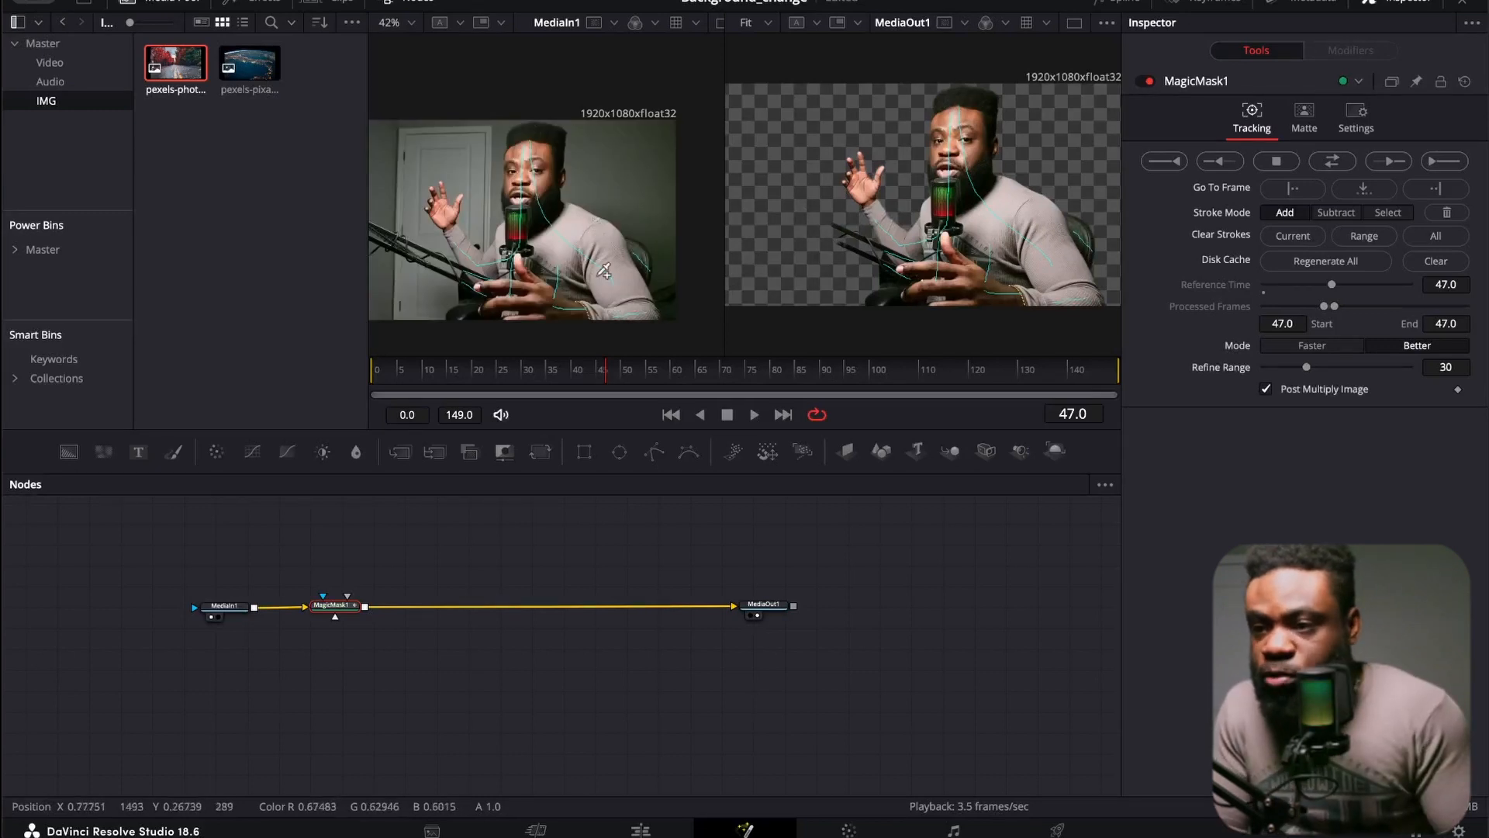
scroll(572, 308, "down", 1)
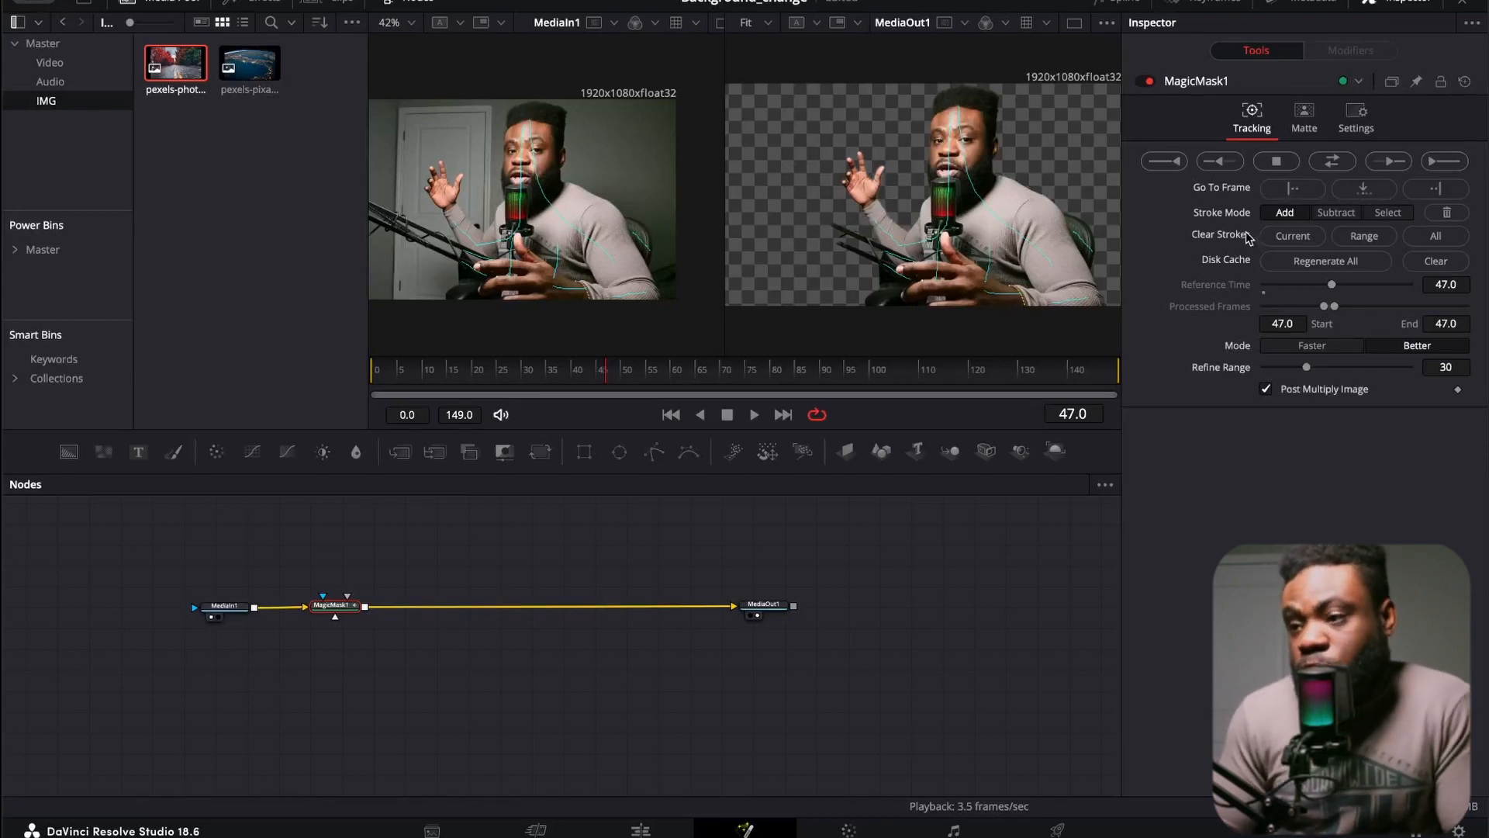
left_click(1331, 161)
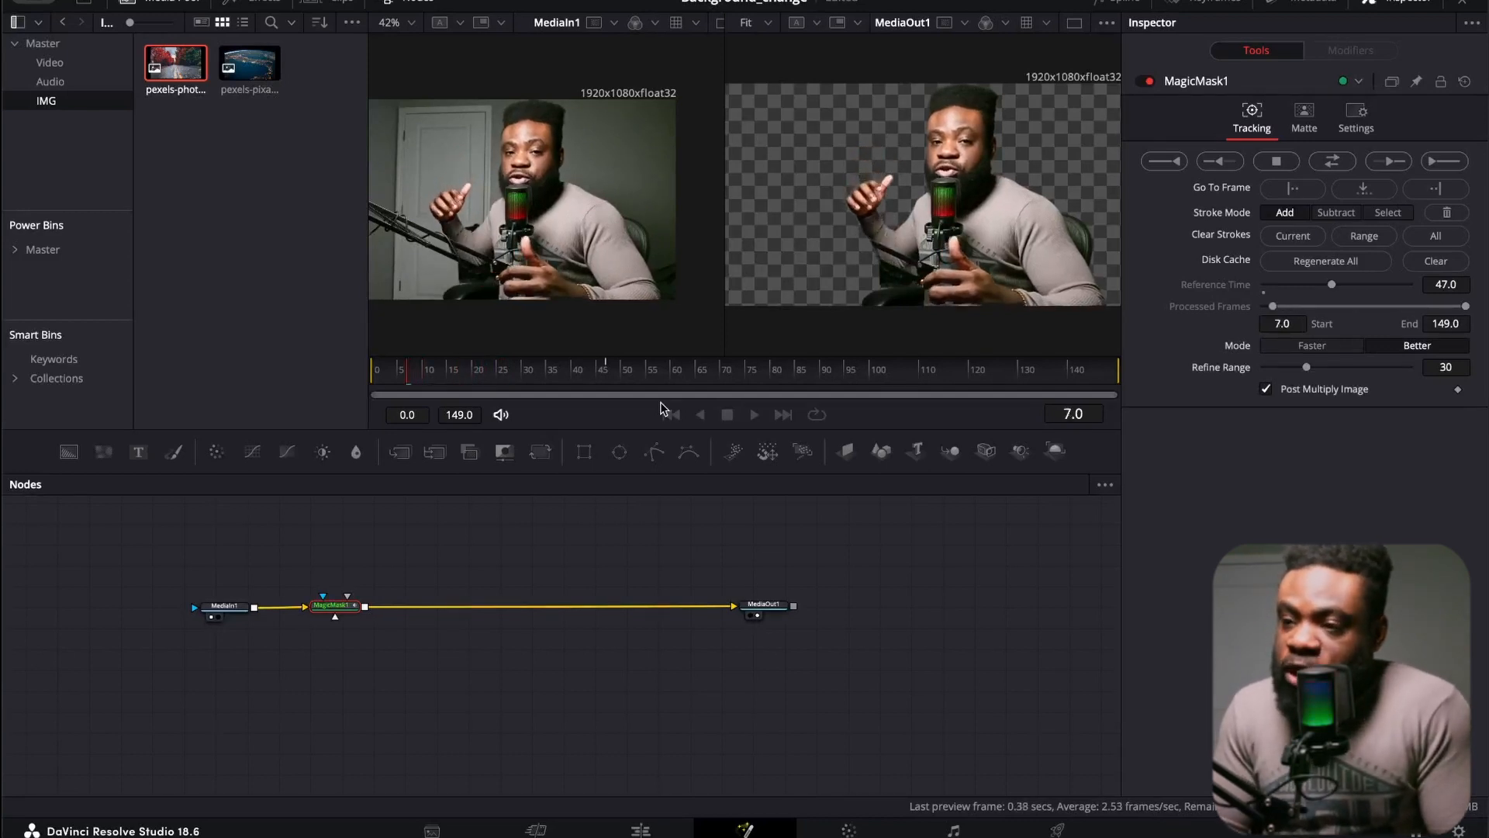
- Scrub through the tracked frames and add a mask stroke along the microphone boom arm at frame 87
left_click(615, 366)
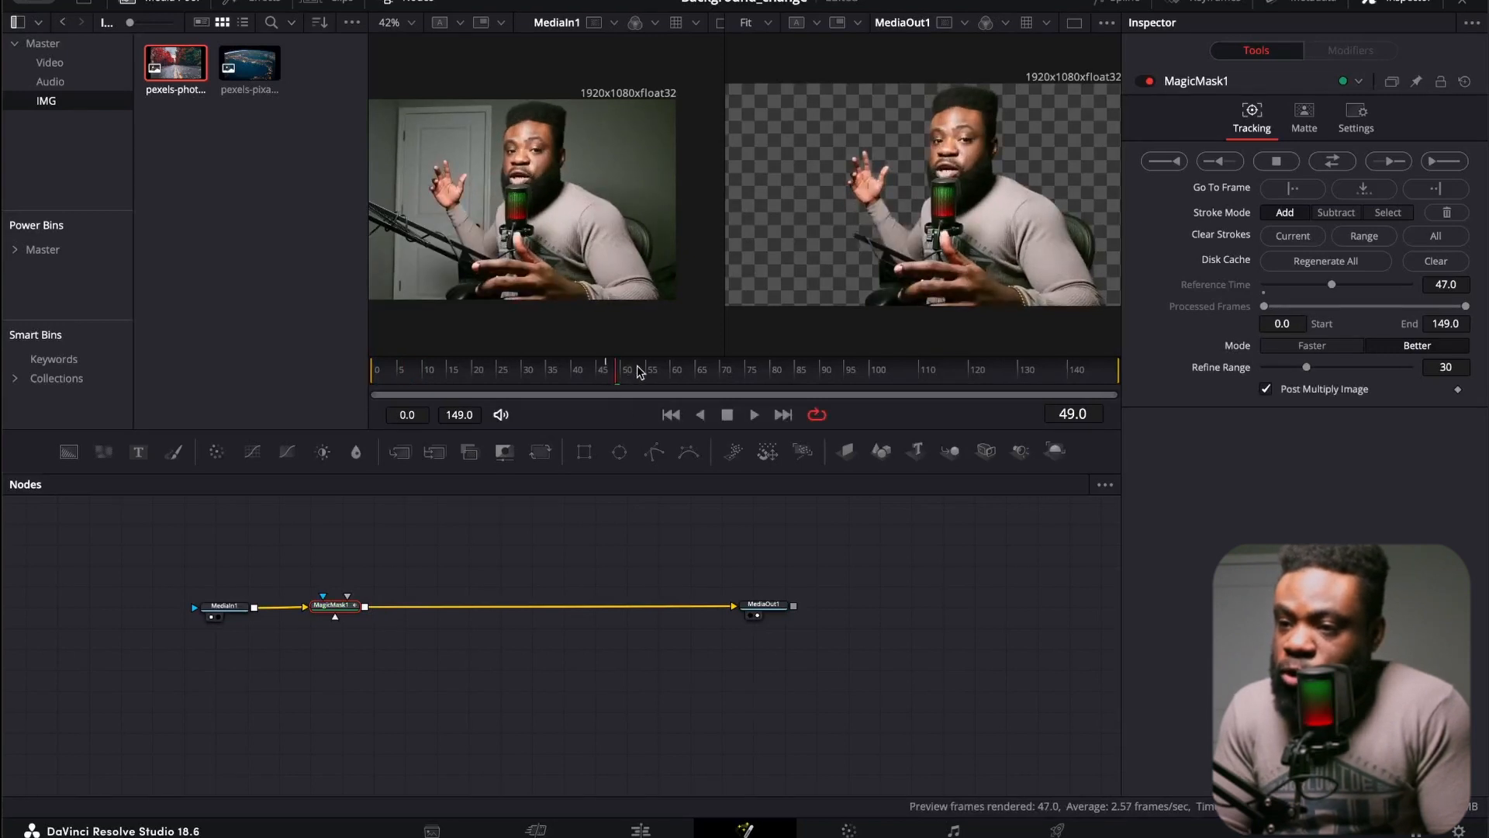
left_click(637, 372)
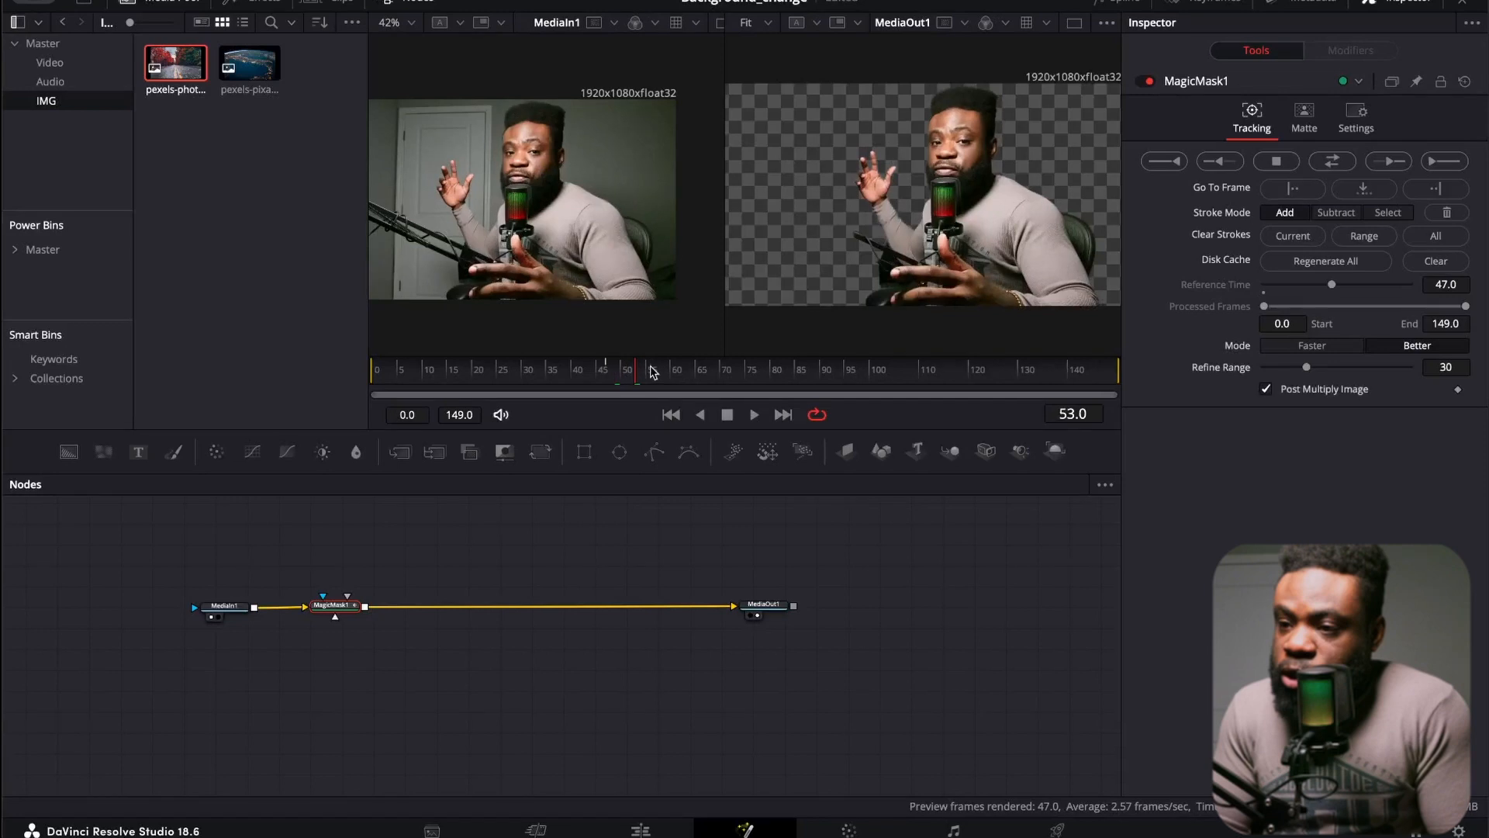
left_click_drag(652, 371, 804, 372)
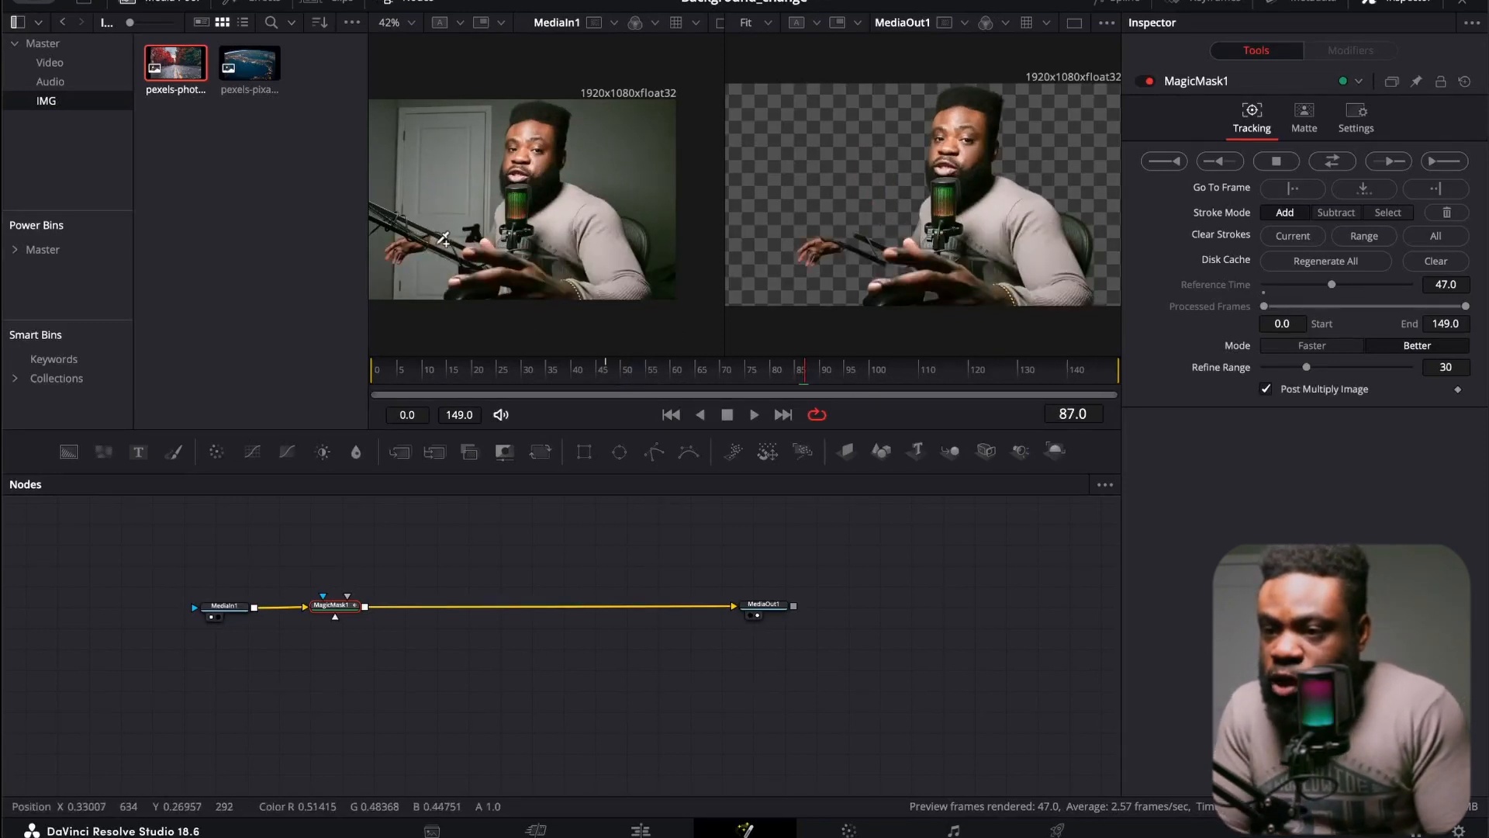
left_click_drag(434, 241, 493, 249)
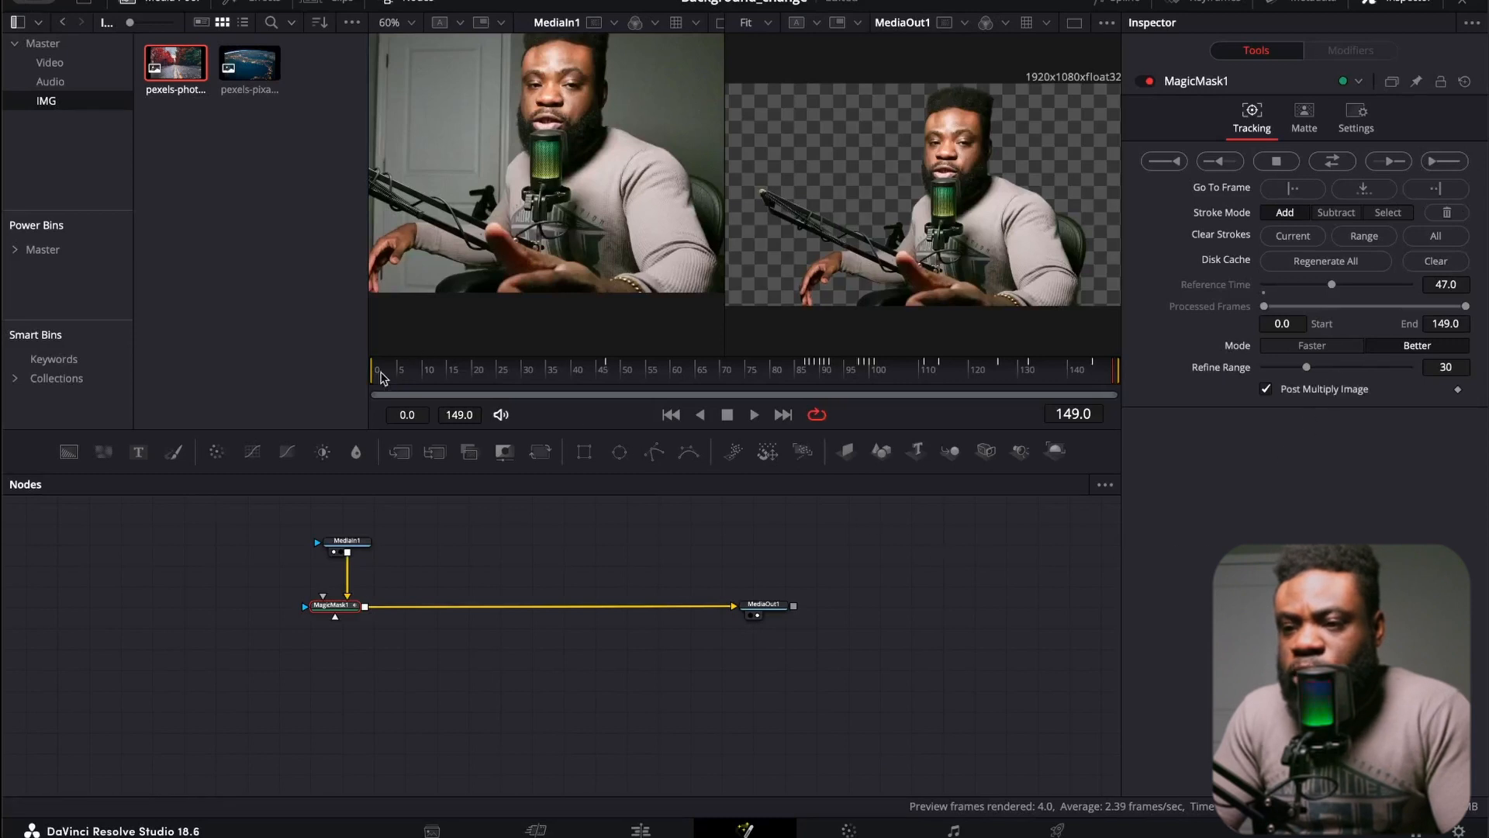
- Play the composition from the first frame to check how the mask follows the speaker and microphone
left_click(380, 378)
left_click(755, 415)
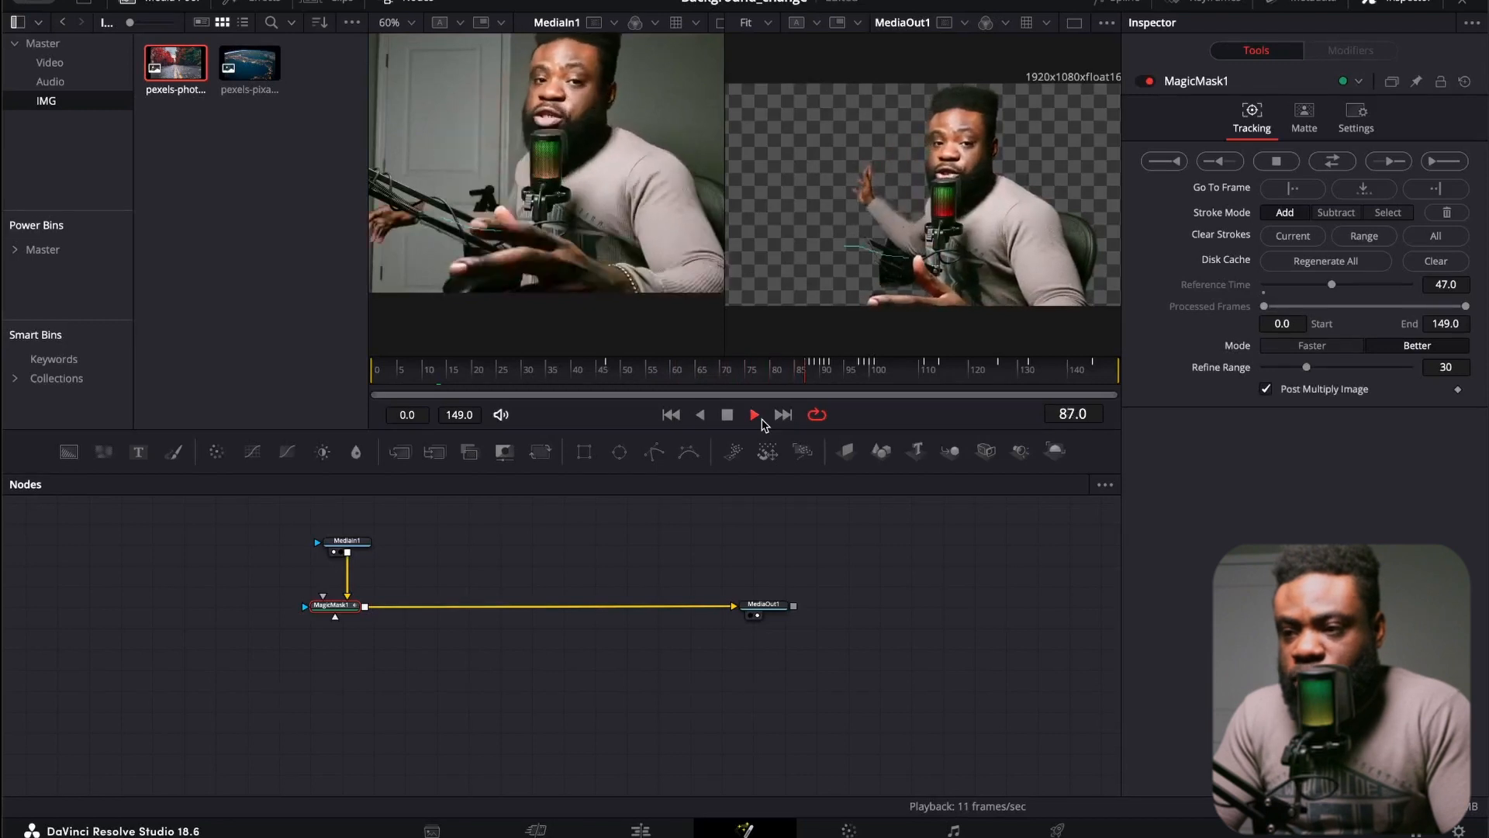
left_click(728, 418)
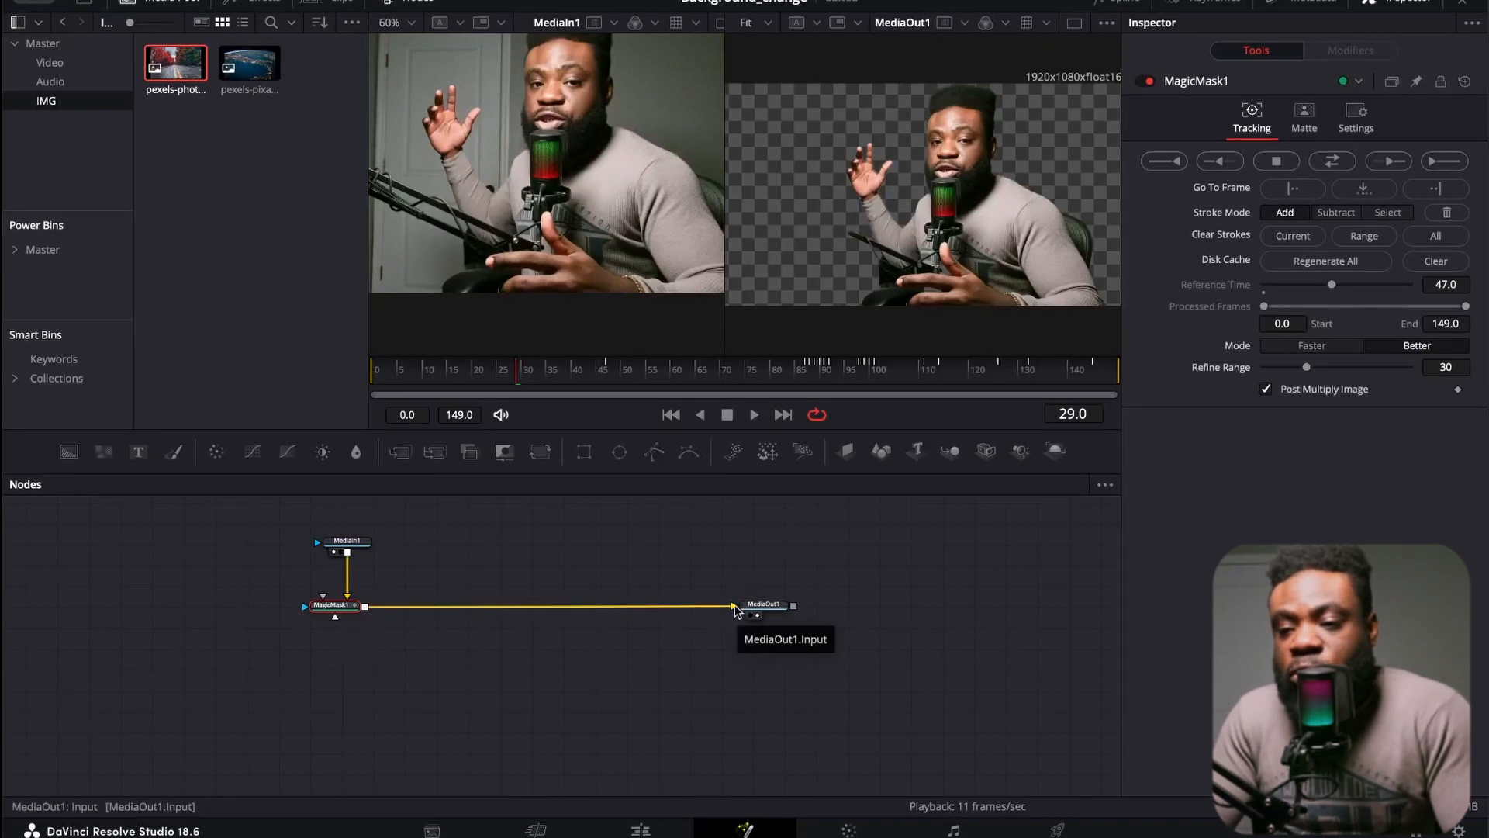
- Merge the masked clip over a new Background node that feeds MediaOut1, and set the background's alpha to 0
left_click_drag(734, 605, 403, 597)
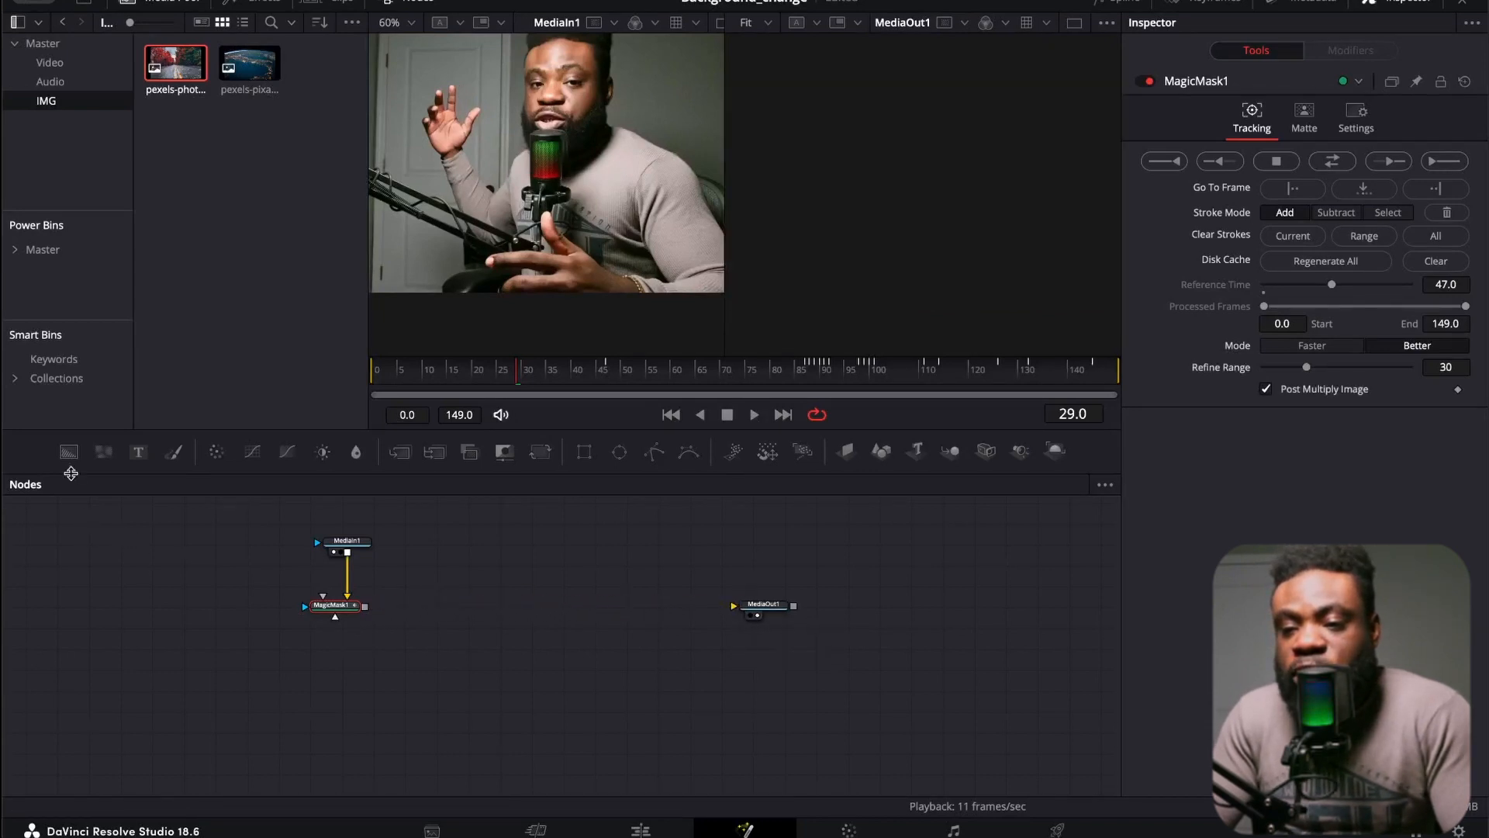
left_click_drag(68, 451, 756, 612)
left_click_drag(342, 611, 161, 624)
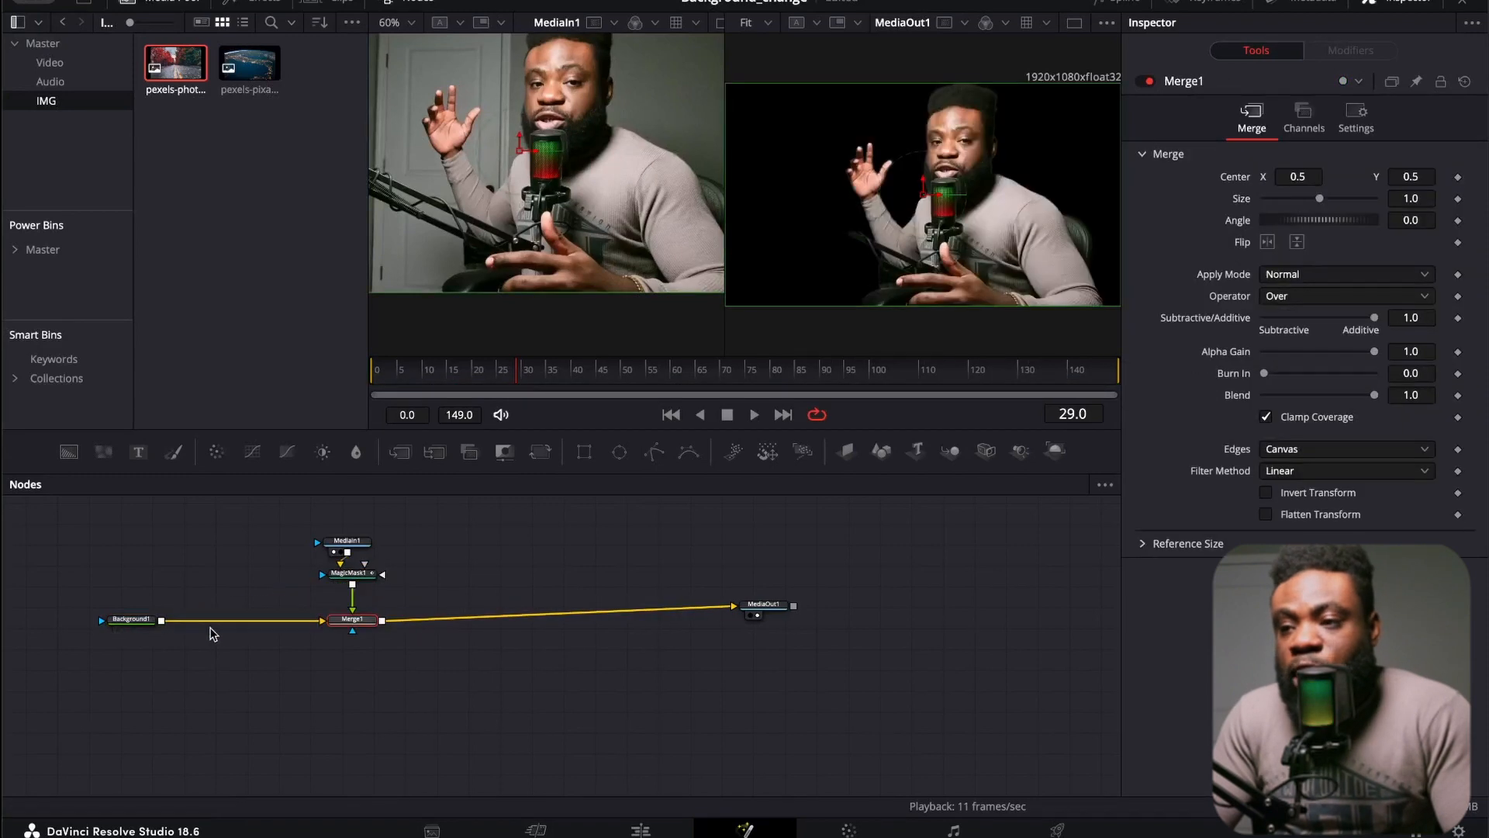
left_click(130, 618)
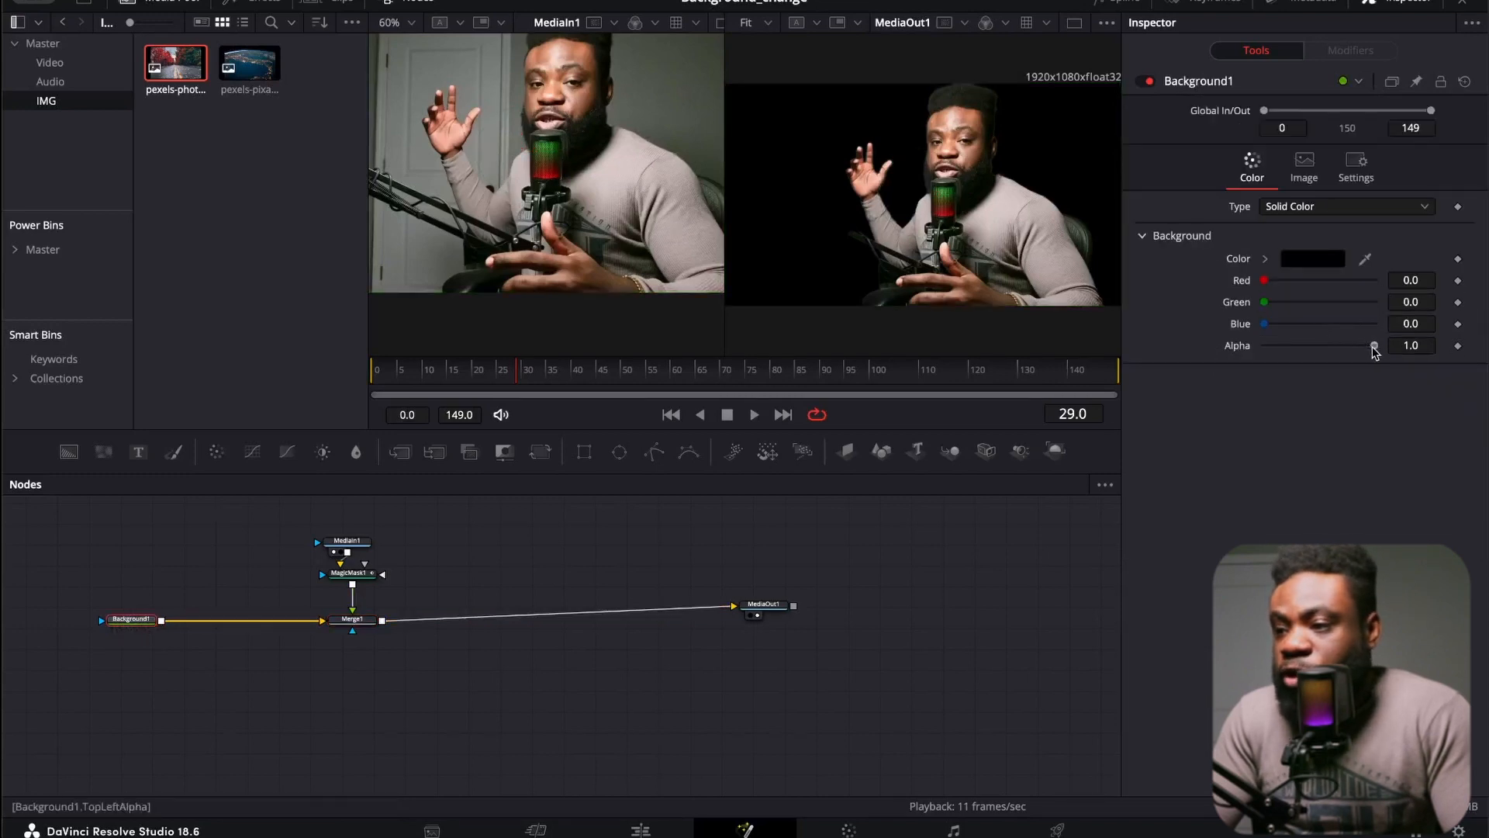
left_click_drag(1374, 346, 1163, 372)
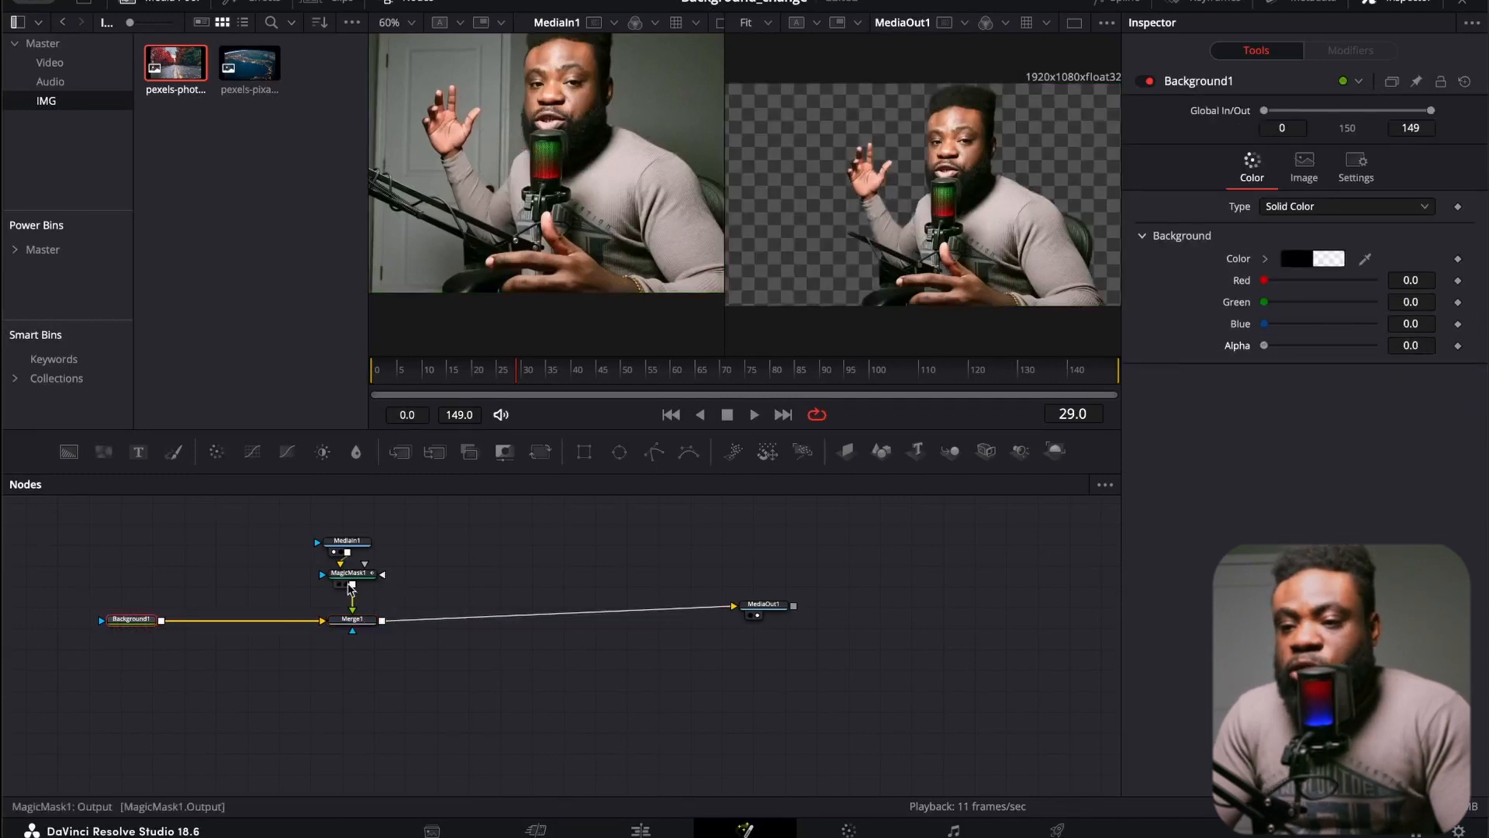
- Arrange MediaIn1, MagicMask1 and Merge1 in a column farther from Background1, and return to a single viewer
left_click_drag(347, 513, 357, 589)
mouse_move(357, 572)
left_mouse_down()
mouse_move(391, 571)
mouse_move(362, 562)
left_mouse_up()
left_click_drag(355, 506, 369, 625)
left_click_drag(362, 617, 439, 610)
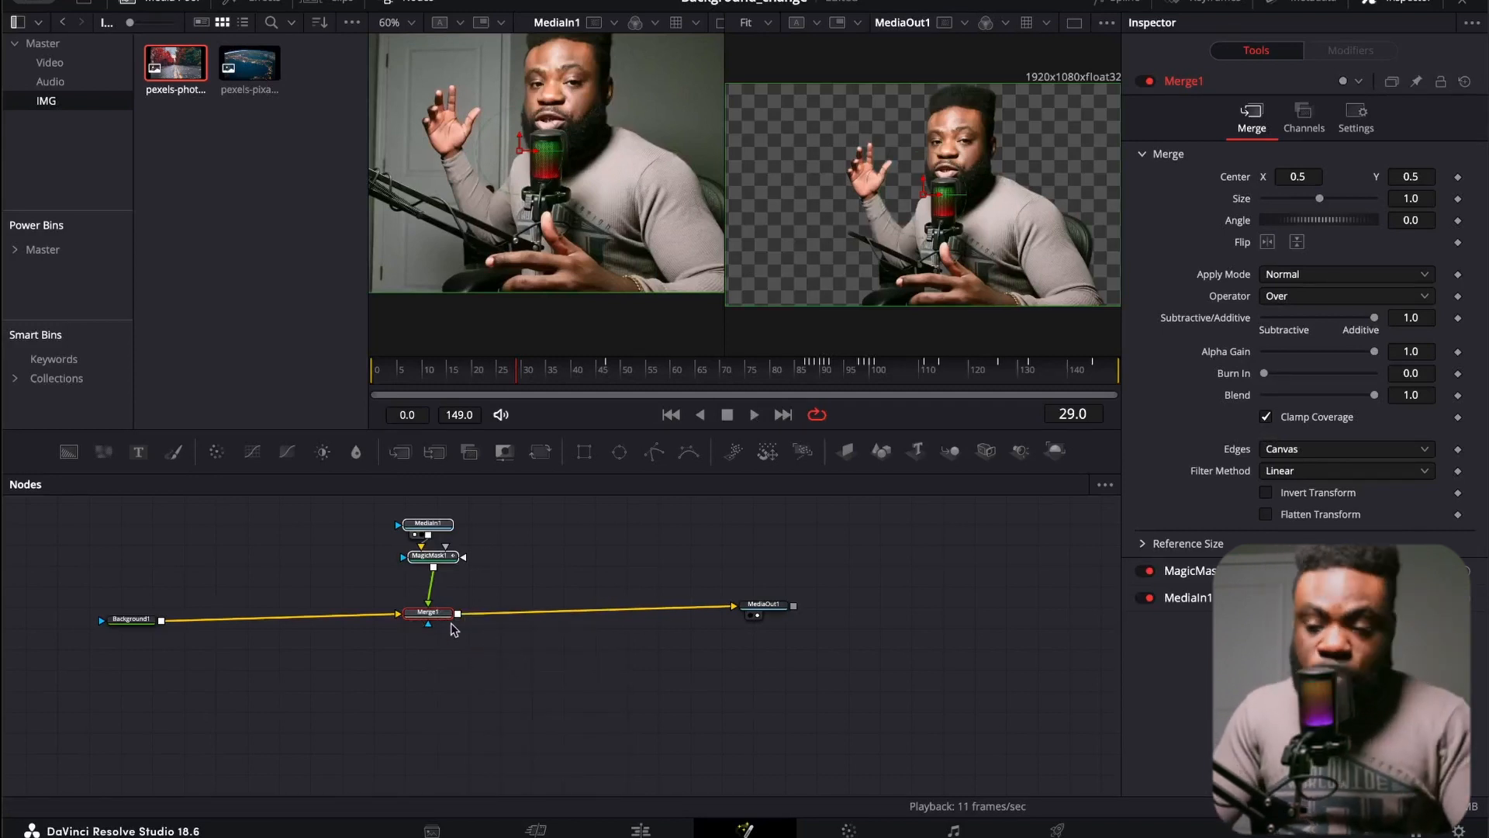
left_click(326, 564)
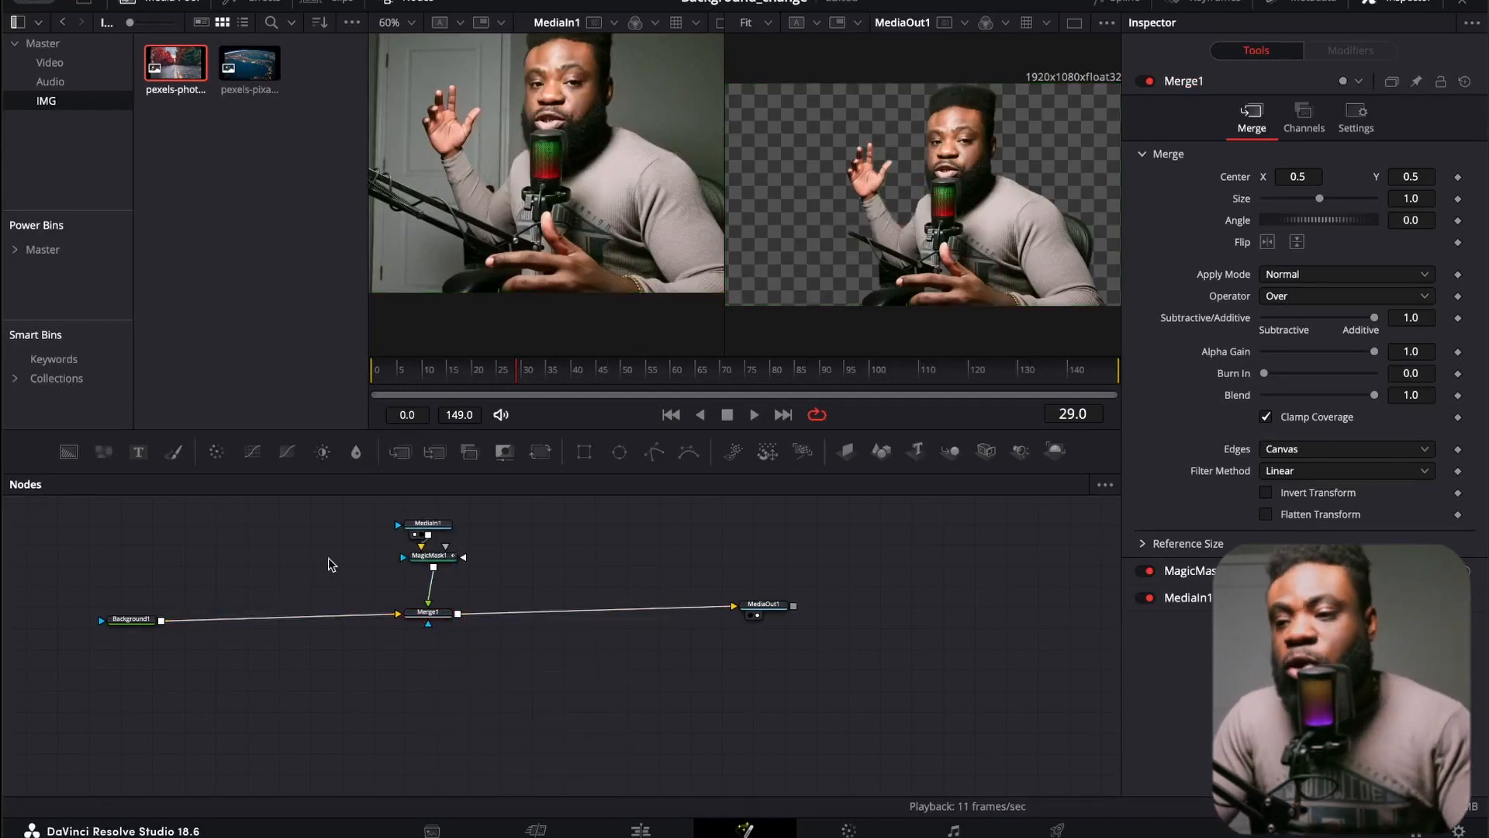
left_click(1074, 23)
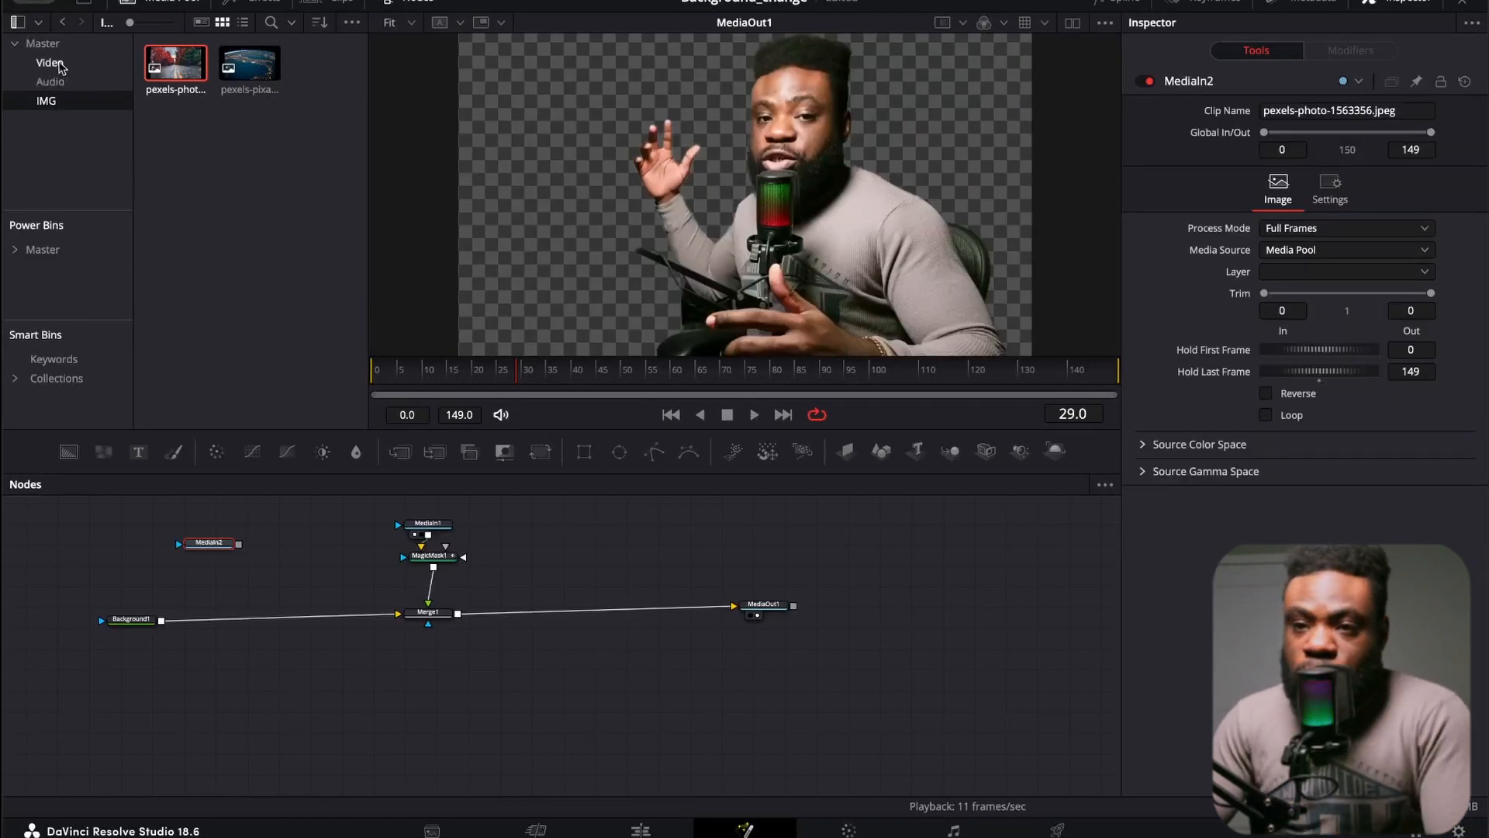
- Add blue_light_upping.mov and the Metal_Wind clip as nodes above Background1, and set the photo node MediaIn2 aside beyond MediaOut1
left_click(51, 63)
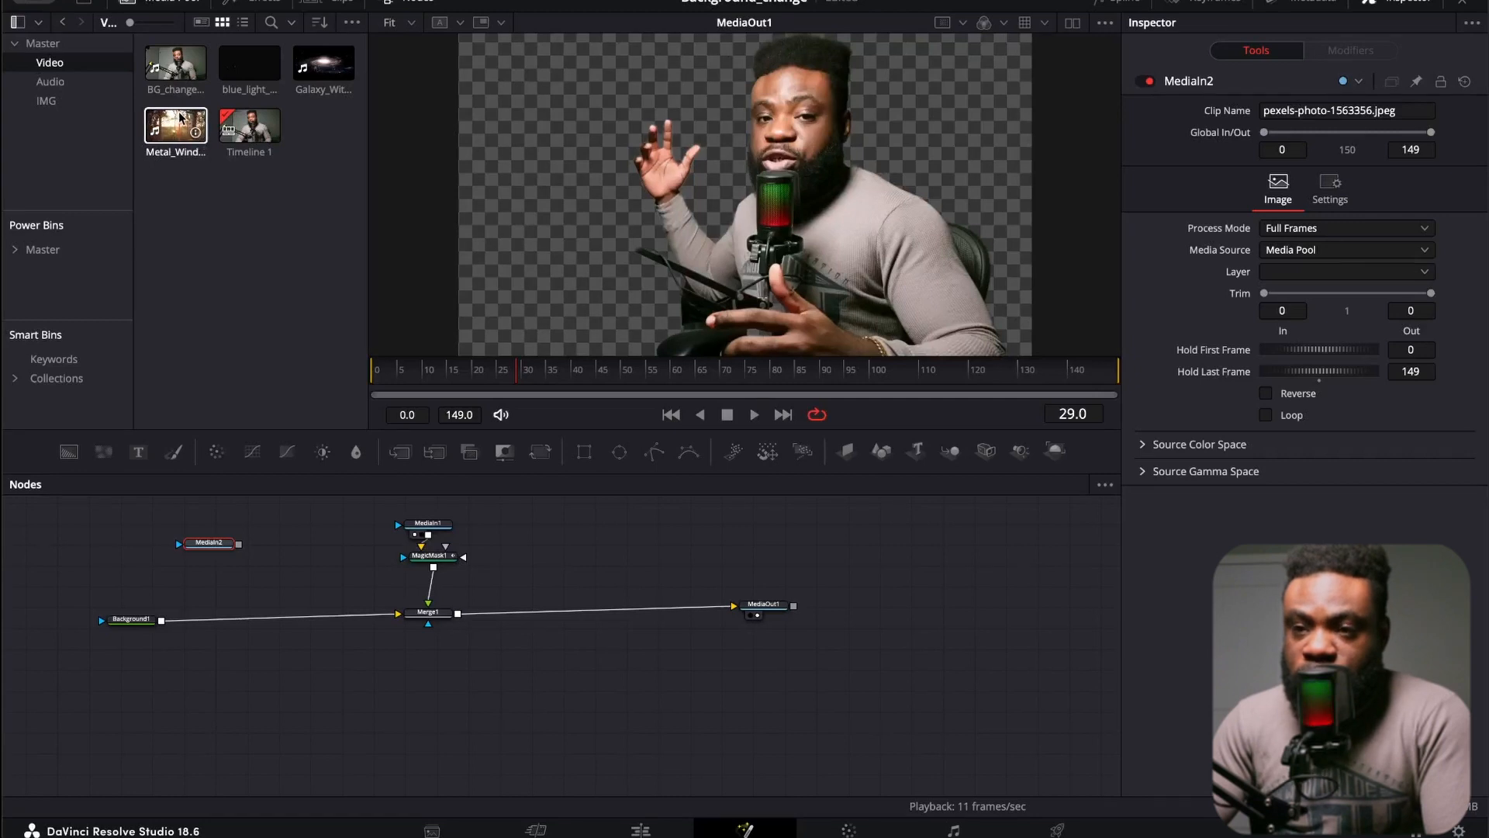
left_click_drag(250, 63, 116, 543)
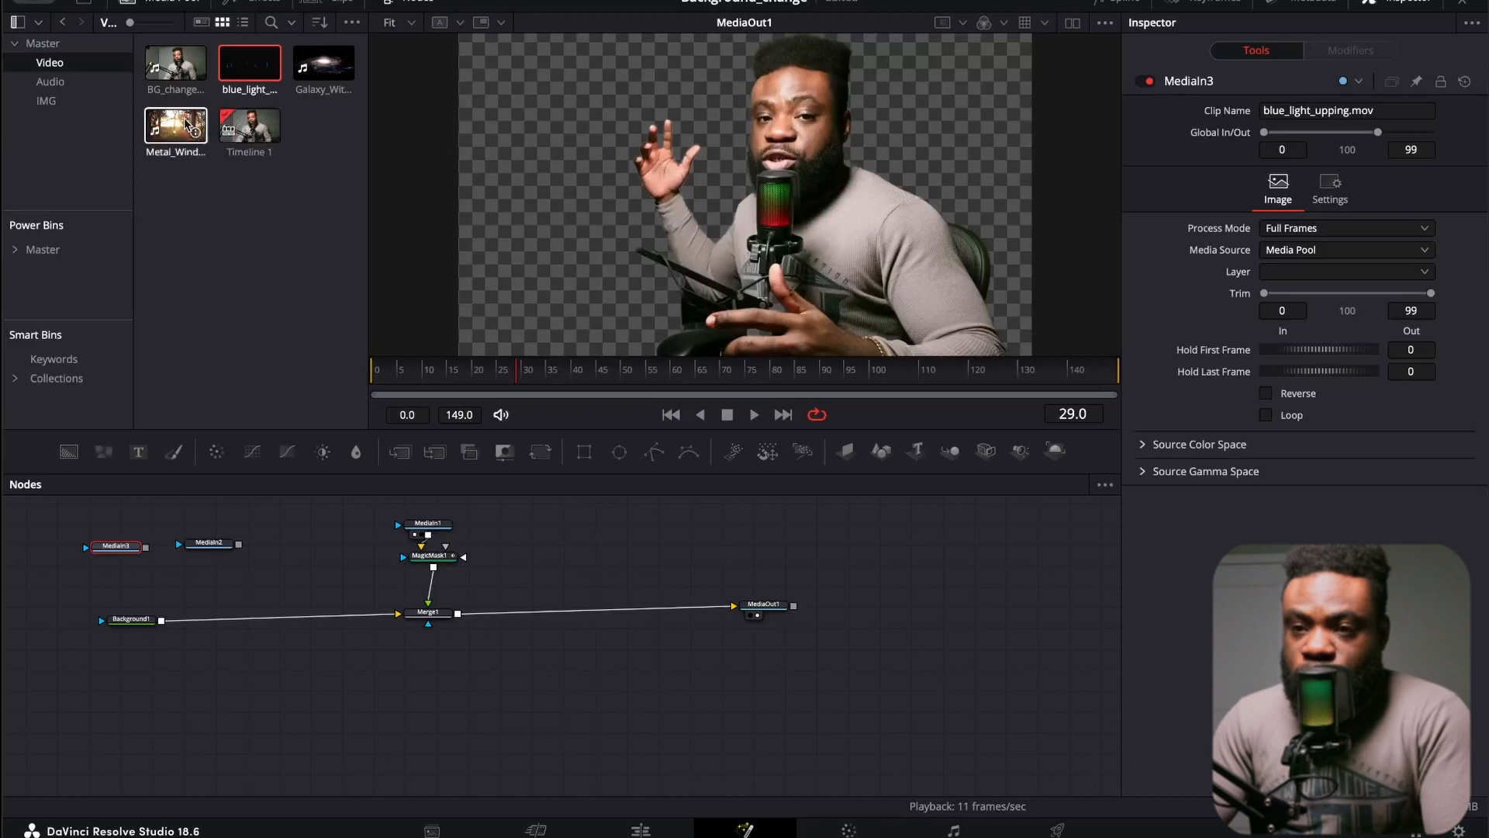
left_click_drag(186, 124, 70, 575)
left_click_drag(232, 546, 971, 581)
left_click_drag(149, 551, 293, 555)
left_click_drag(78, 579, 178, 549)
left_click(267, 550)
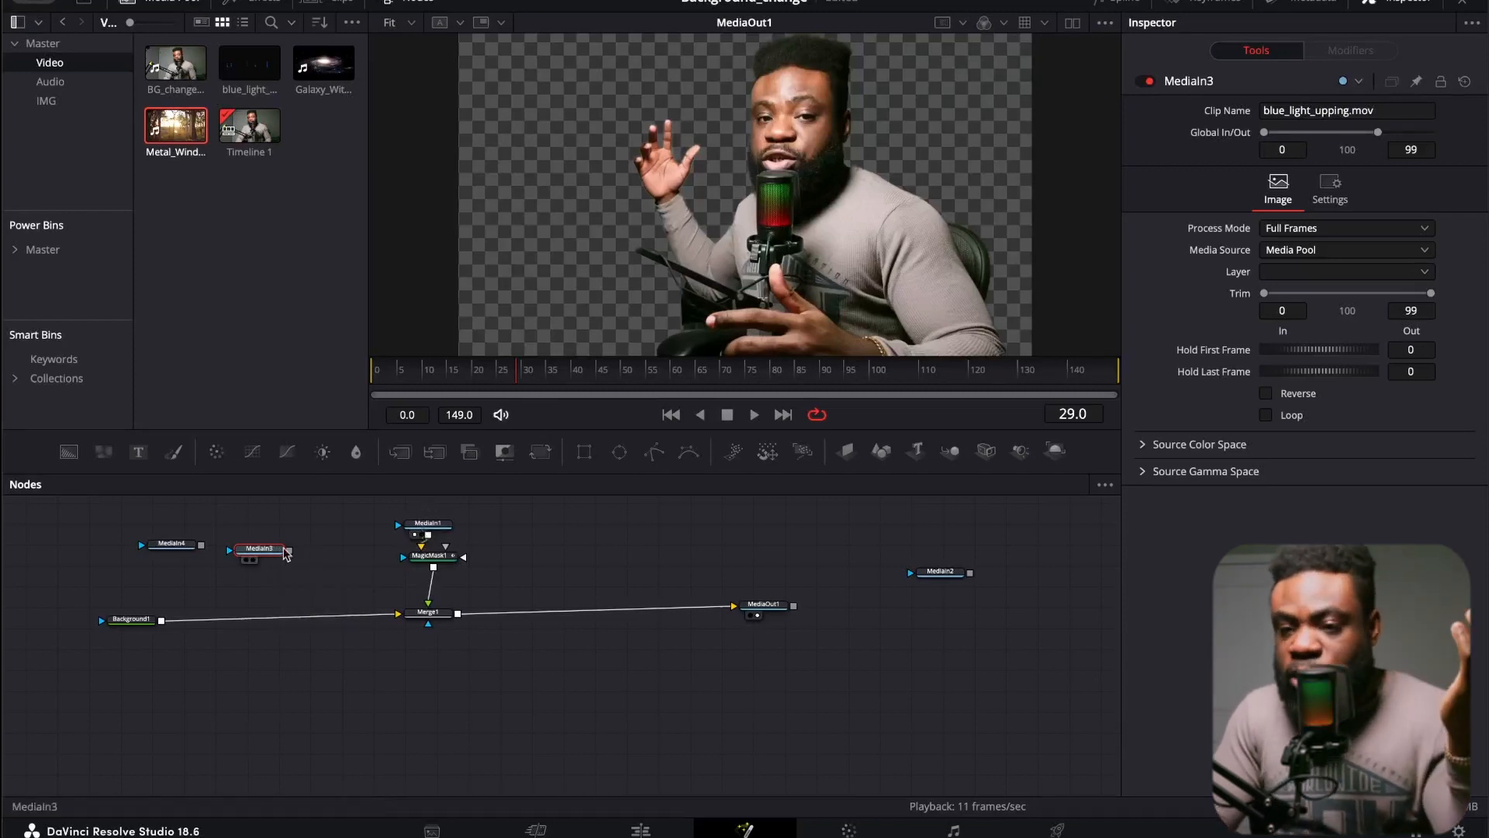
- Merge MediaIn3 and then MediaIn4 over Background1 so both clips layer behind the masked speaker, and space out their nodes
left_click_drag(289, 549, 163, 625)
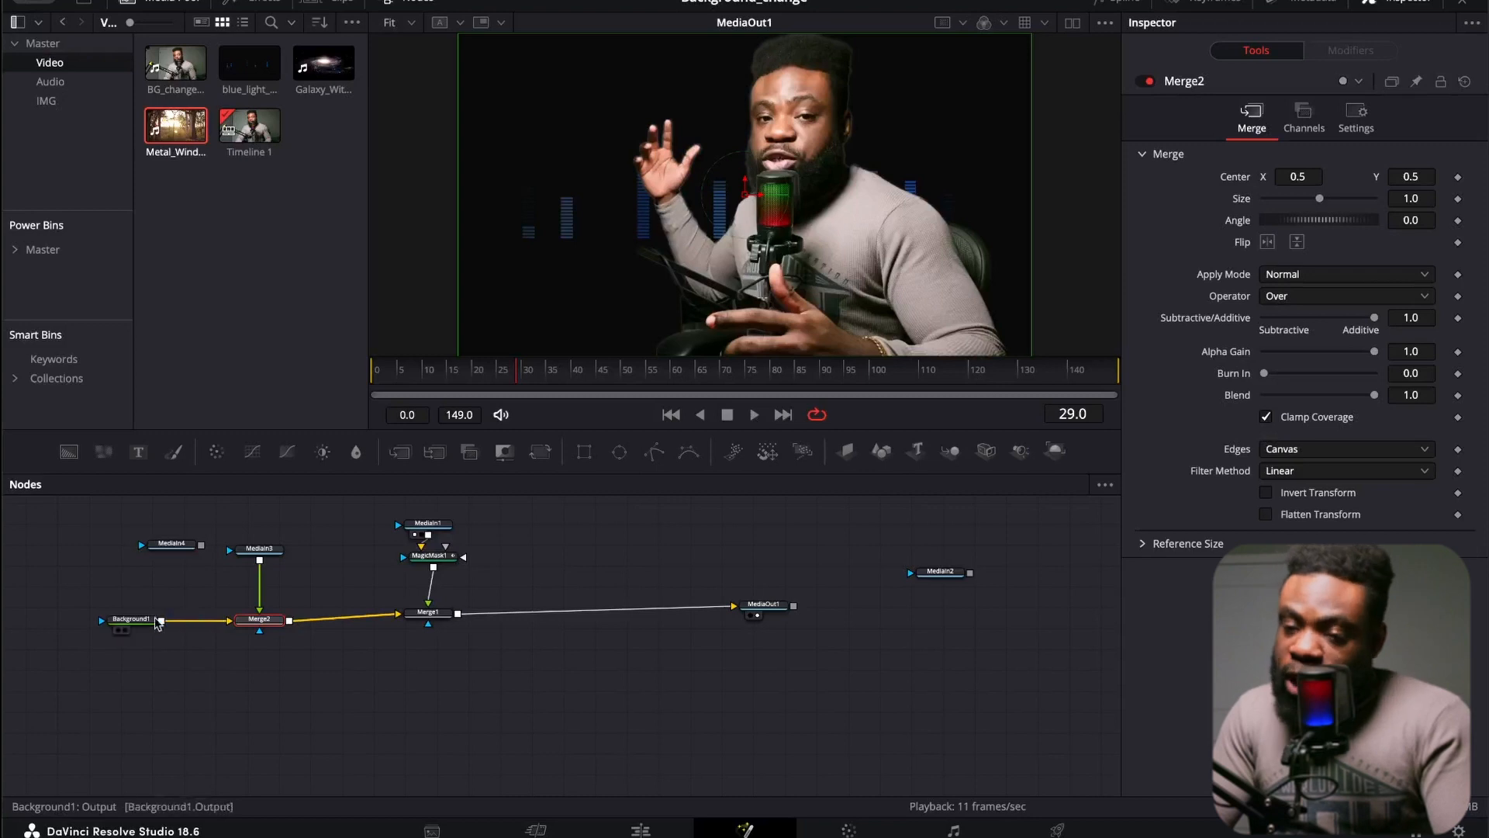
left_click_drag(127, 625, 26, 627)
left_click_drag(177, 545, 60, 621)
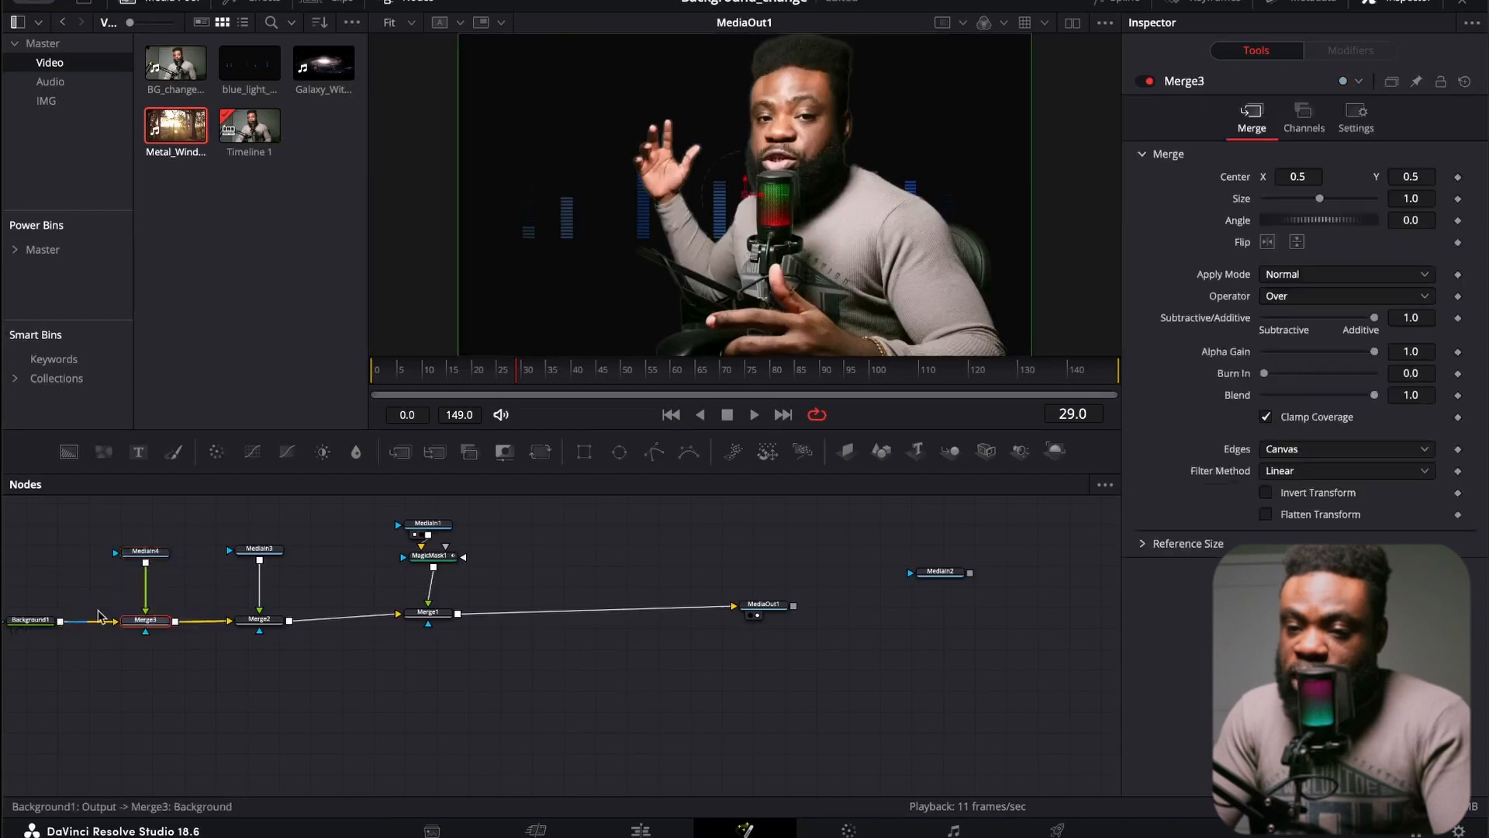
left_click_drag(154, 558, 155, 549)
left_click_drag(263, 556, 266, 545)
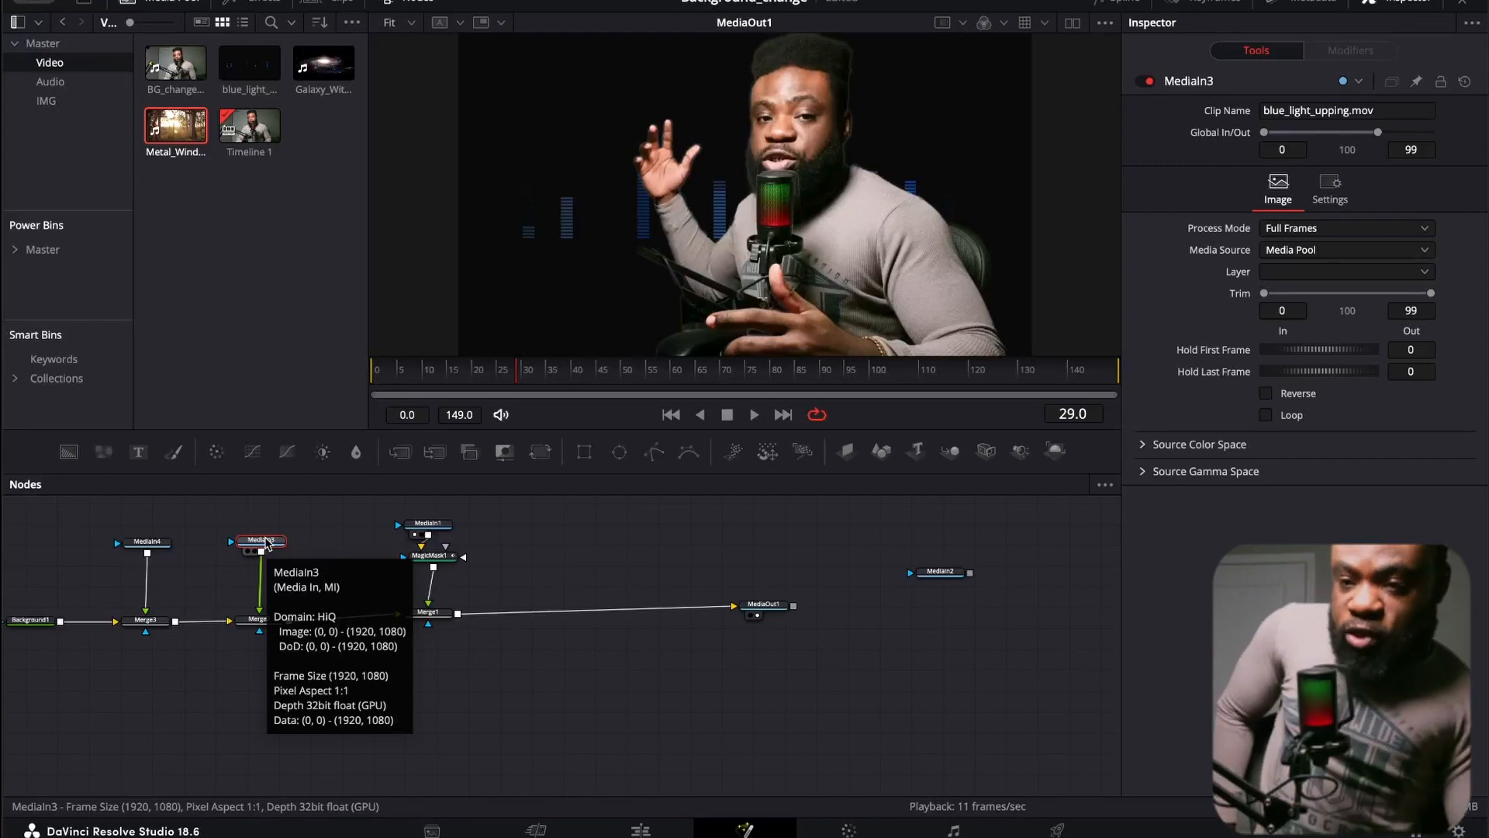
- Insert a Transform node between MediaIn4 and Merge3
left_click(145, 547)
left_click(541, 452)
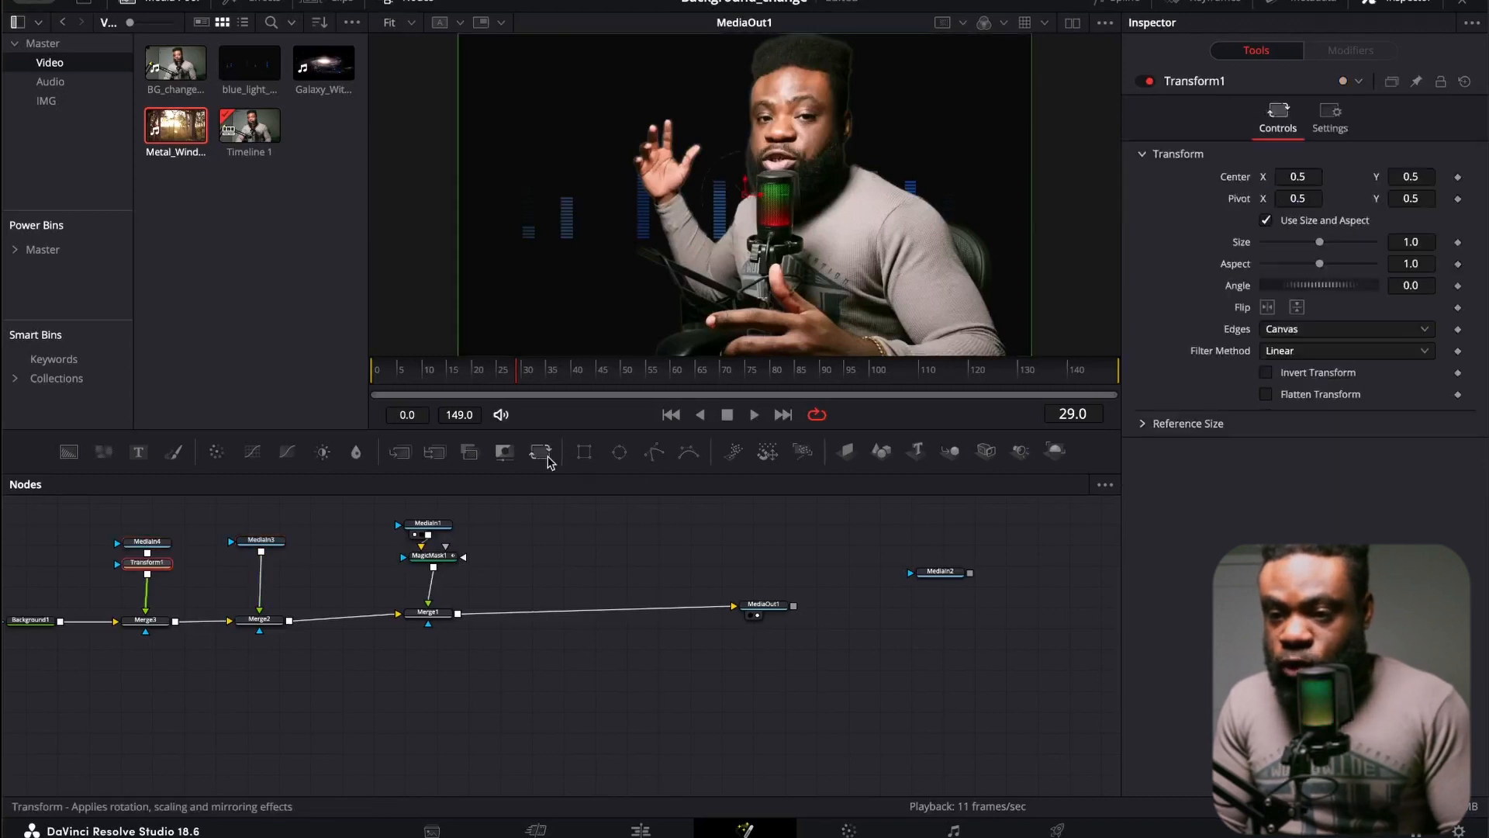
- Insert a Transform node between MediaIn3 and Merge2, and shift MediaIn1 and MagicMask1 away from it to make room
left_click(252, 539)
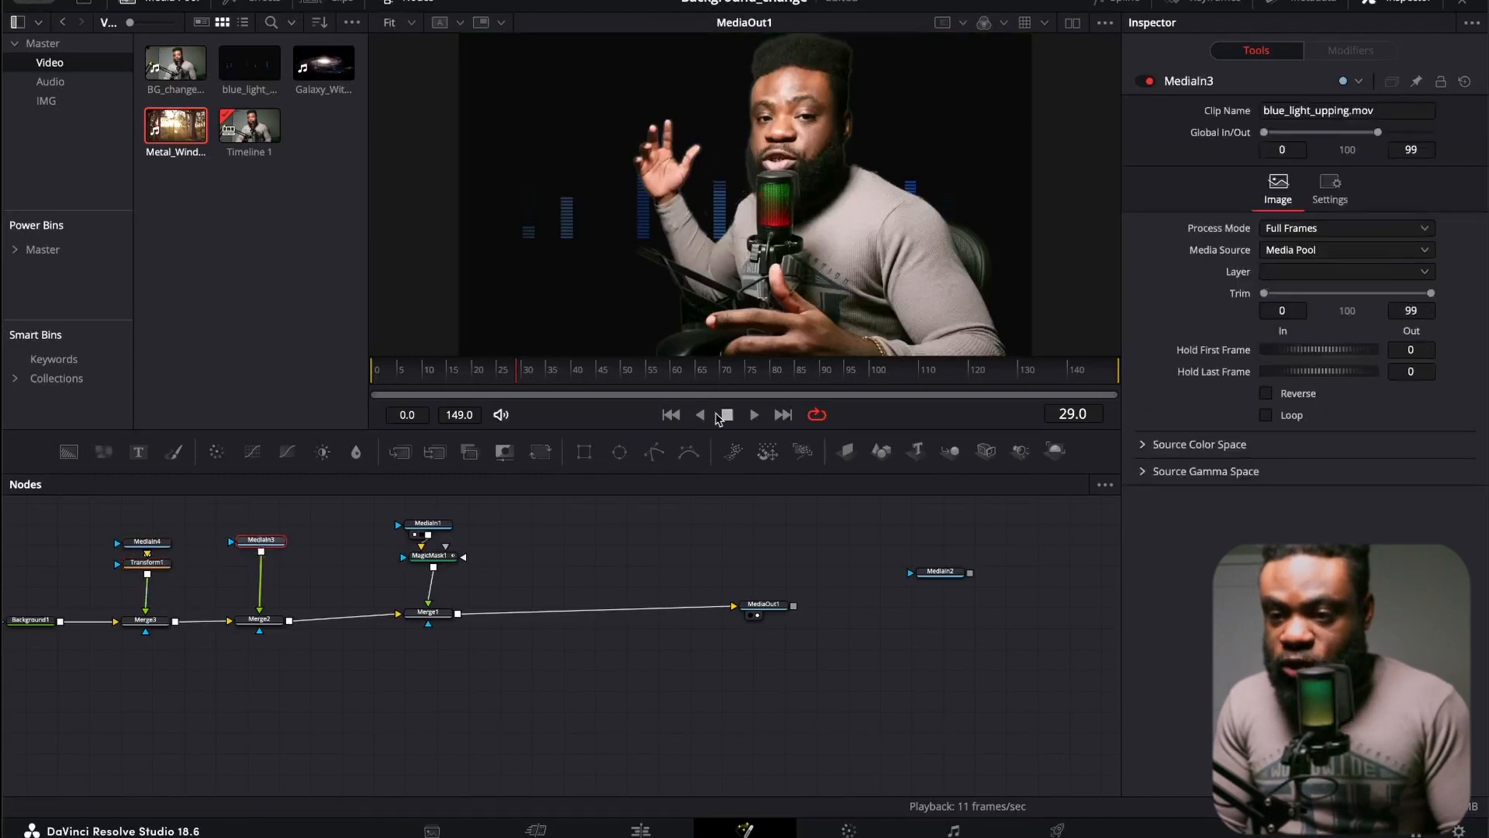
left_click(540, 452)
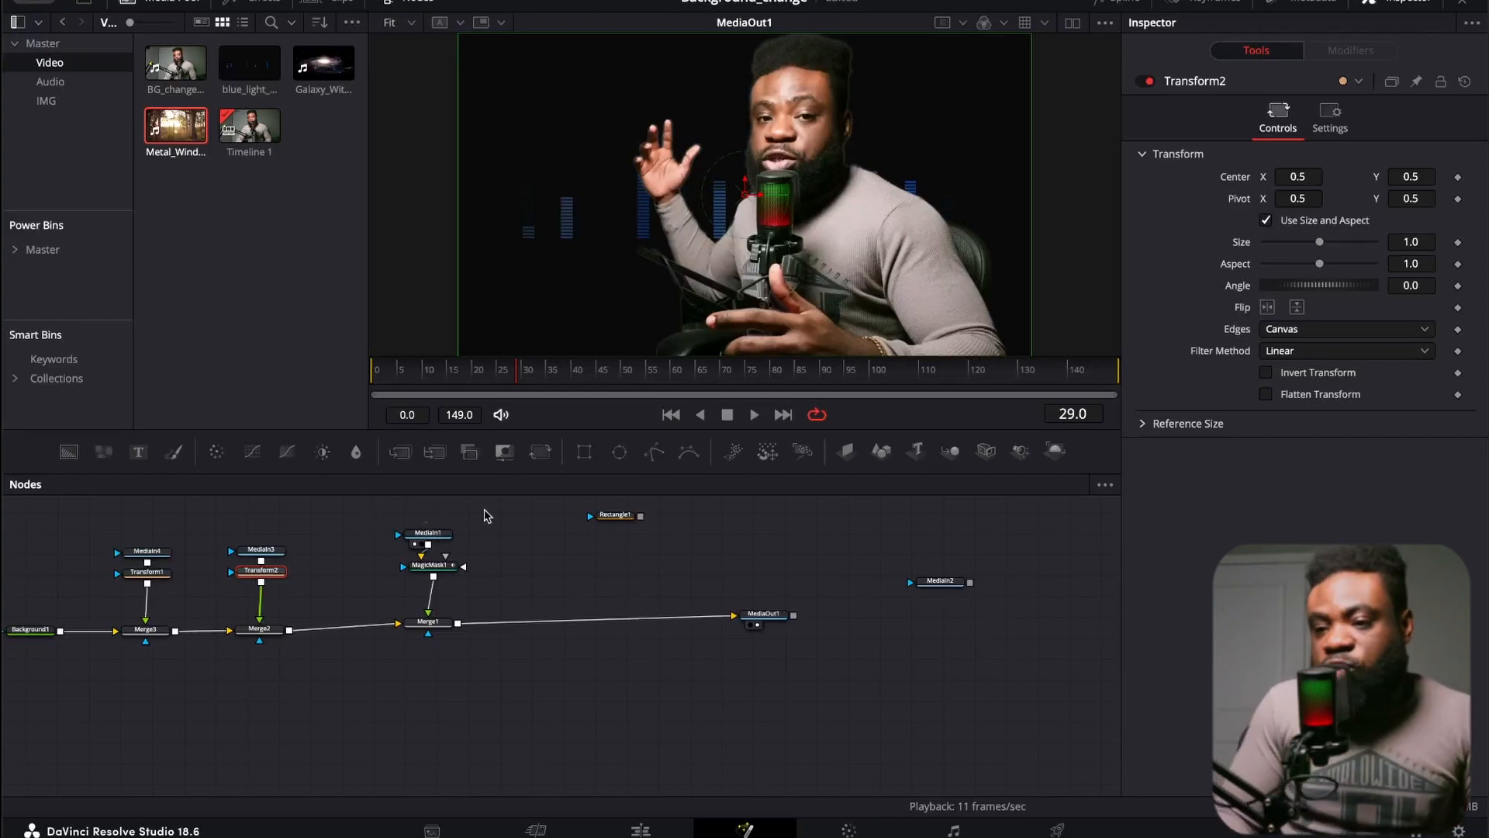
left_click_drag(428, 533, 507, 569)
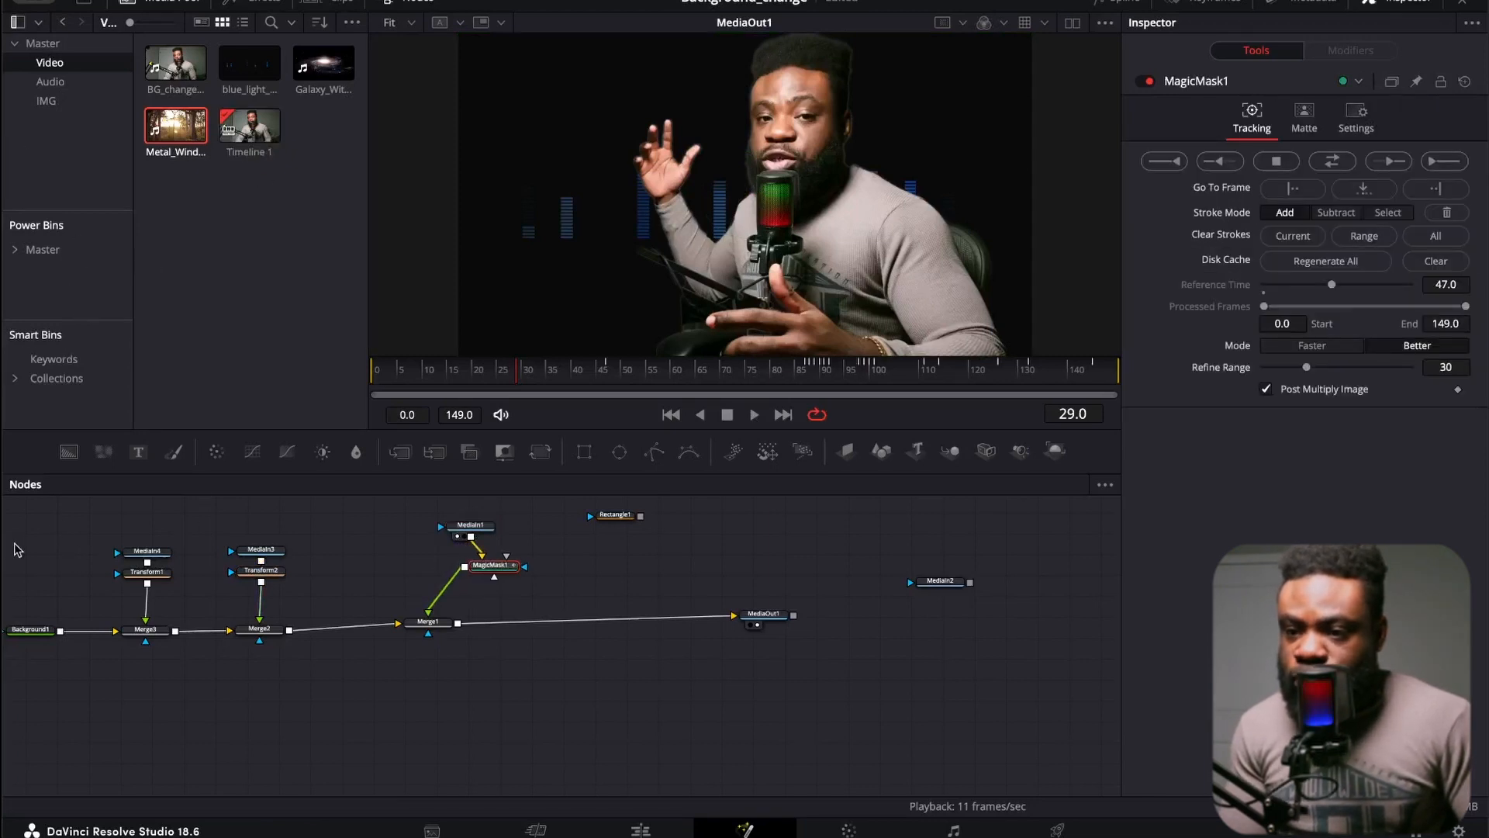
- Add a Background node beside MediaIn3, colour it teal (red 0.156862, green 0.454901, blue 0.478431), and display it in the viewer
left_click_drag(69, 452, 344, 564)
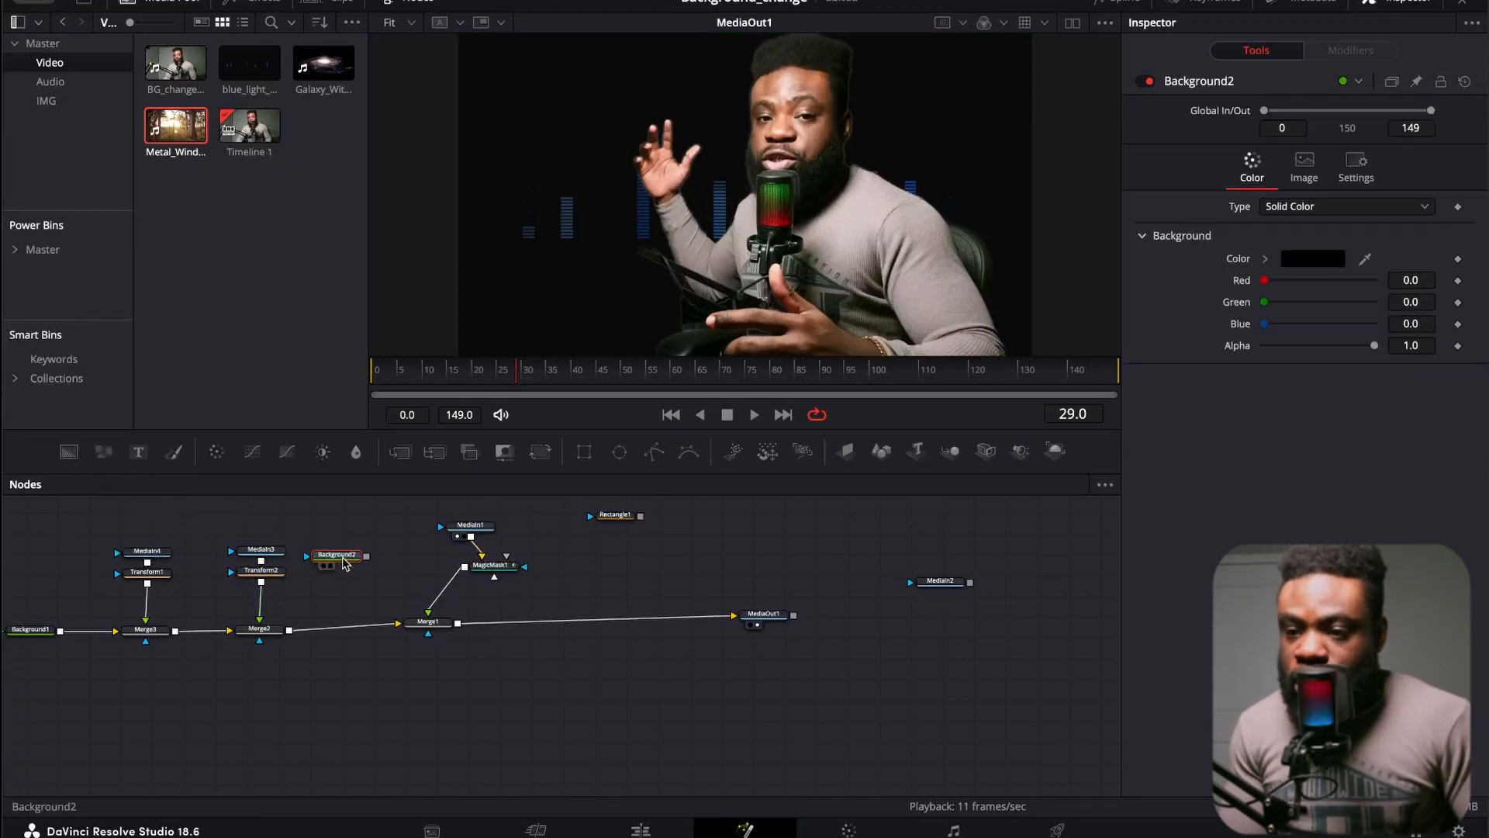
left_click(1320, 260)
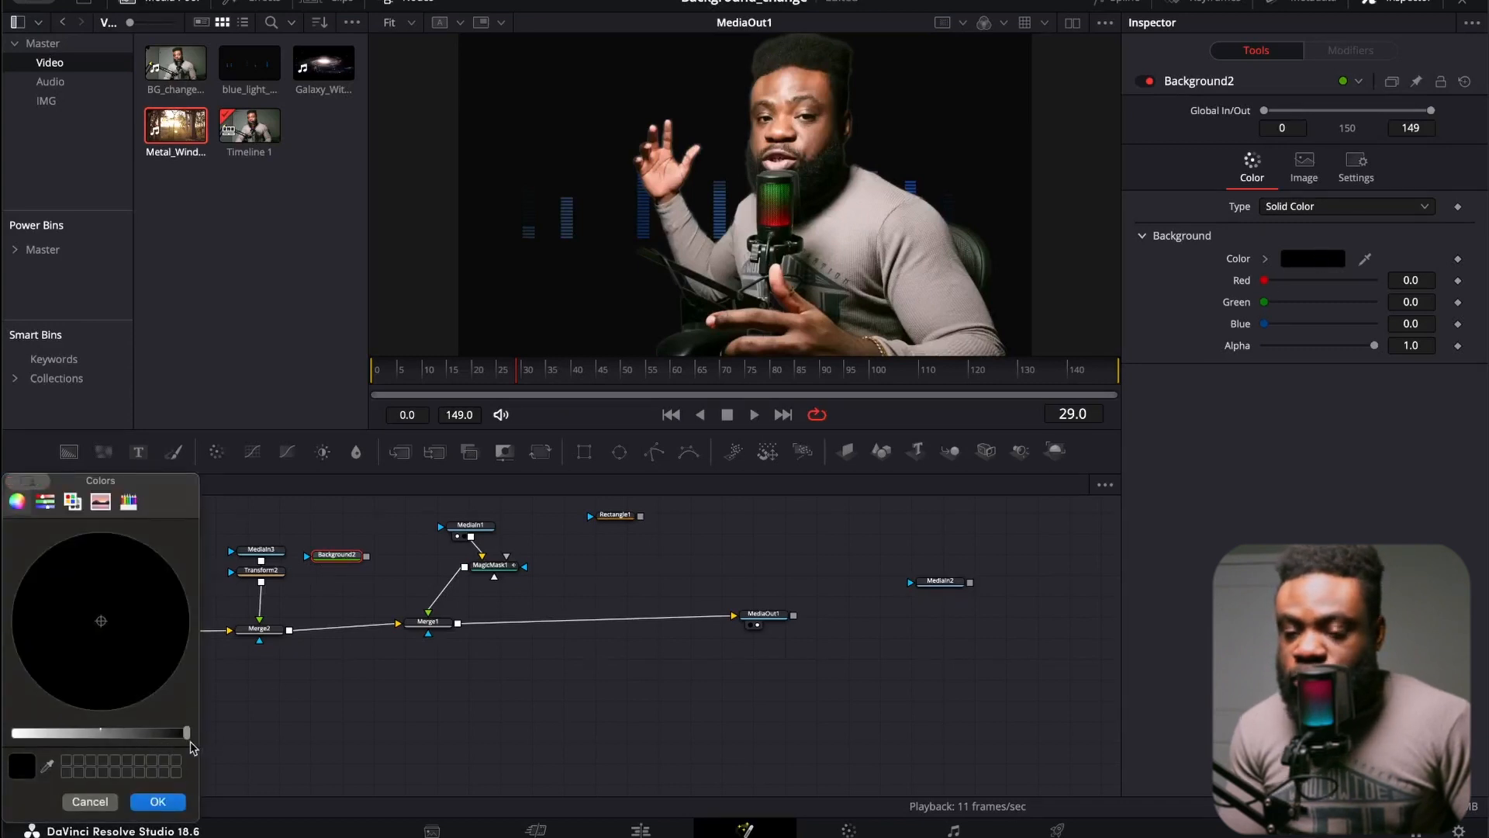
left_click(105, 734)
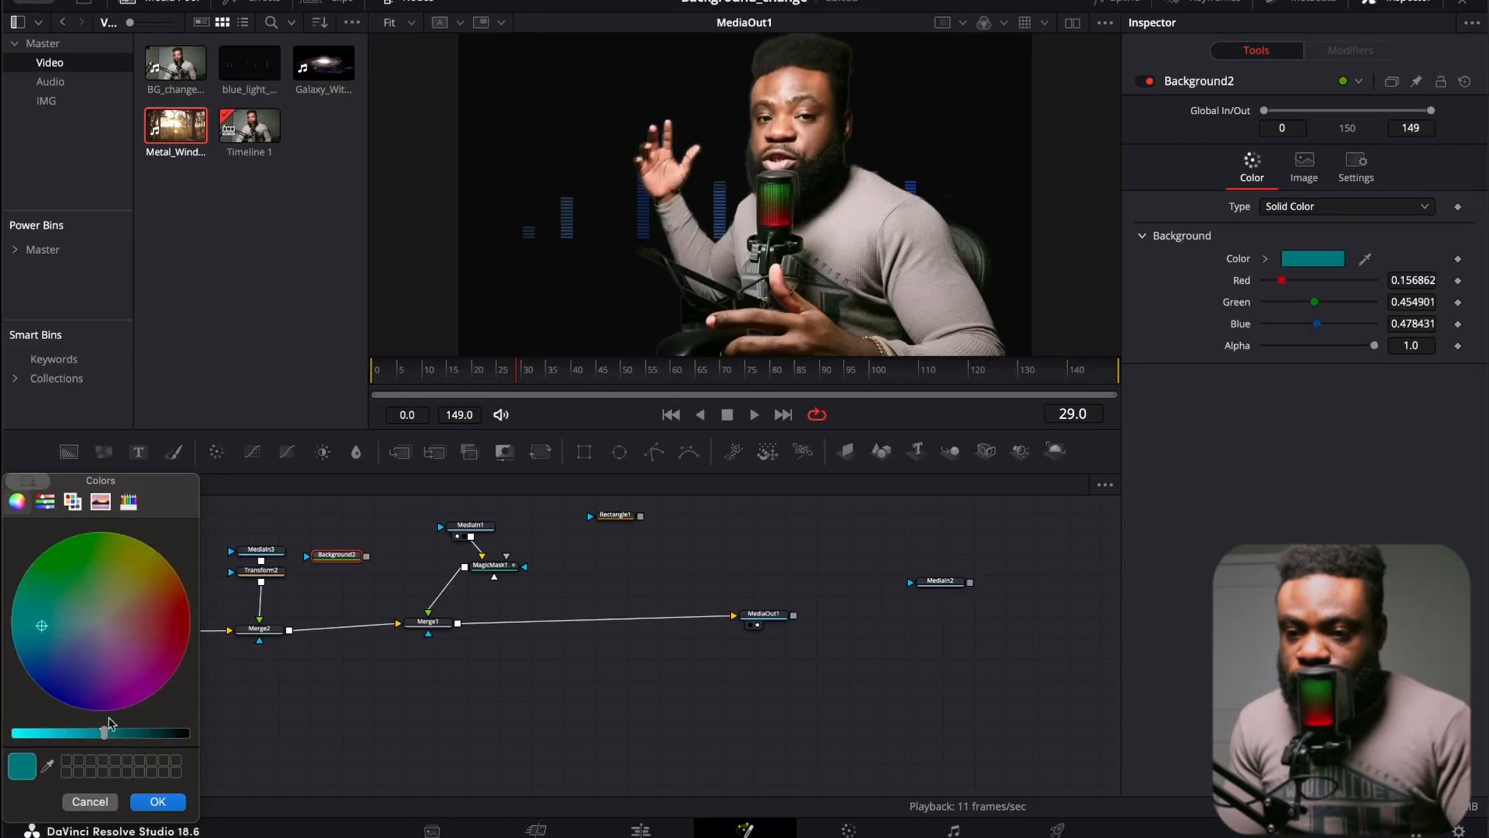
left_click(159, 802)
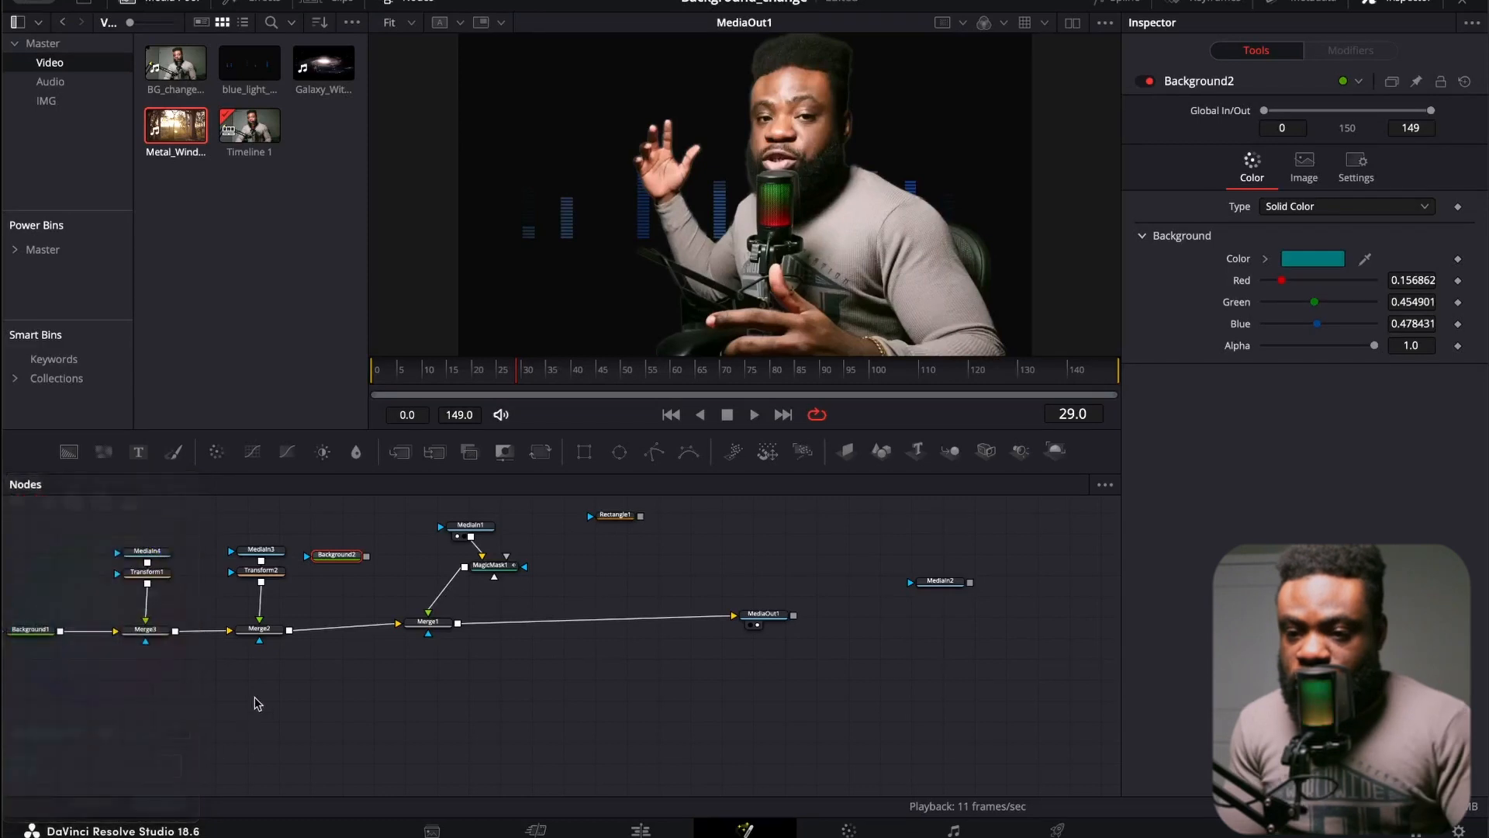
left_click(330, 567)
left_click_drag(330, 570, 330, 557)
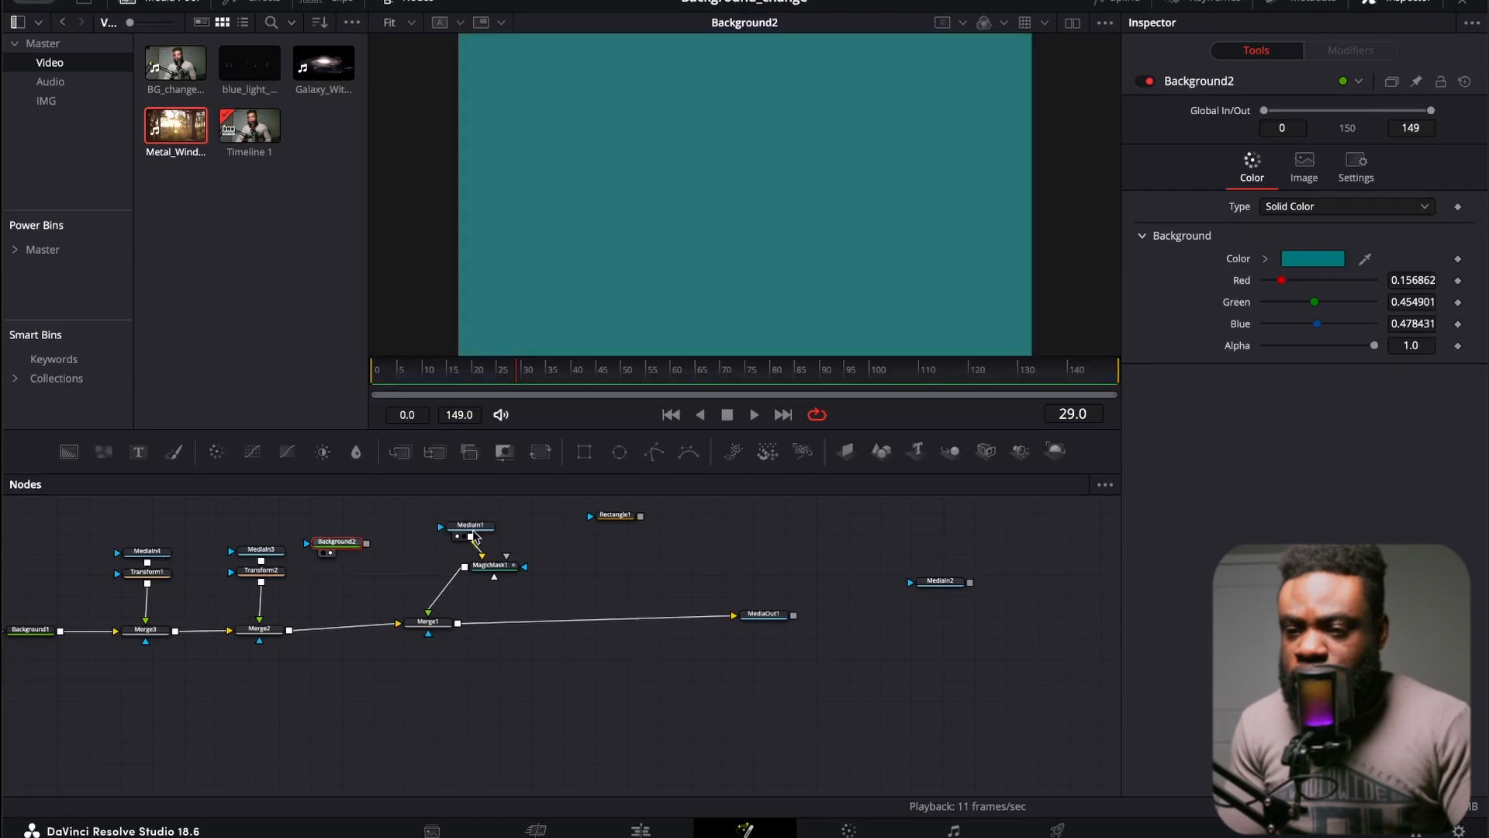
- Add an Ellipse mask and another Background node, connecting the ellipse as that black background's mask
left_click_drag(618, 456, 334, 512)
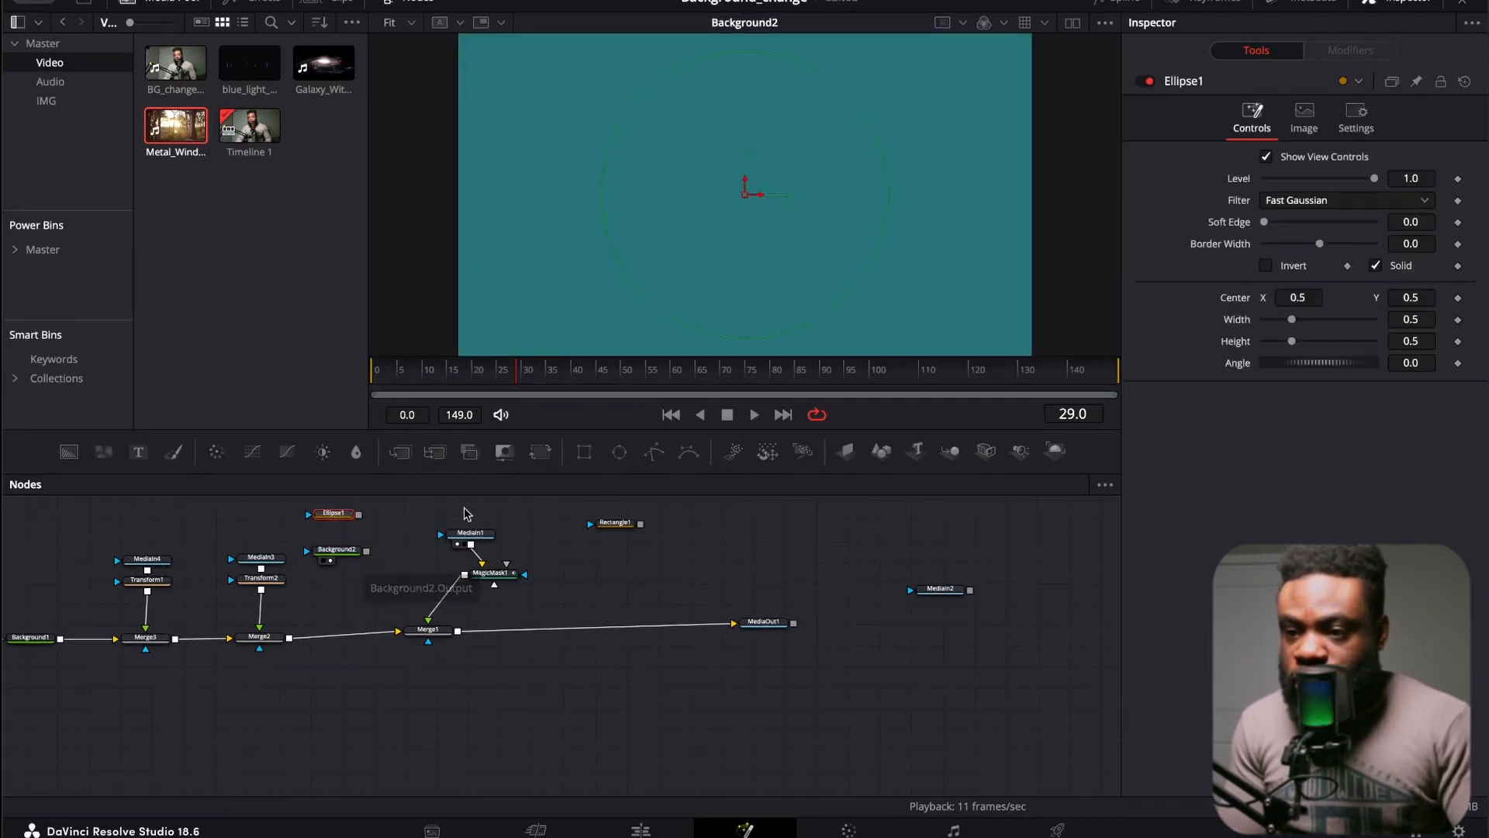
left_click_drag(69, 451, 230, 535)
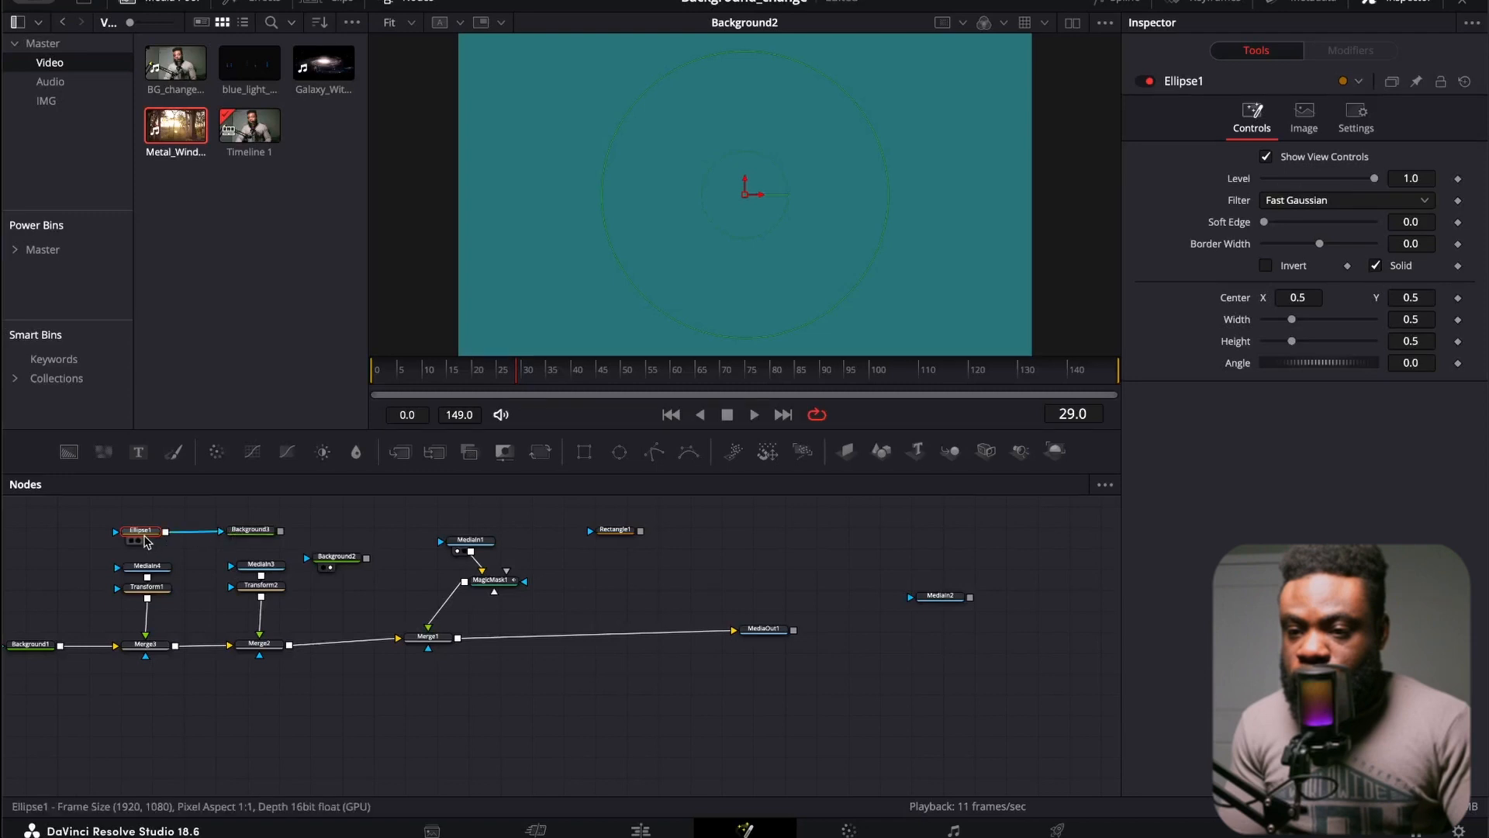
left_click_drag(240, 535, 283, 530)
- Merge teal Background2 after Merge2 through a Transform node, merge the ellipse-masked Background3 over it, and tidy the nodes
left_click_drag(367, 558, 293, 650)
left_click_drag(321, 525, 338, 574)
left_click_drag(138, 532, 217, 517)
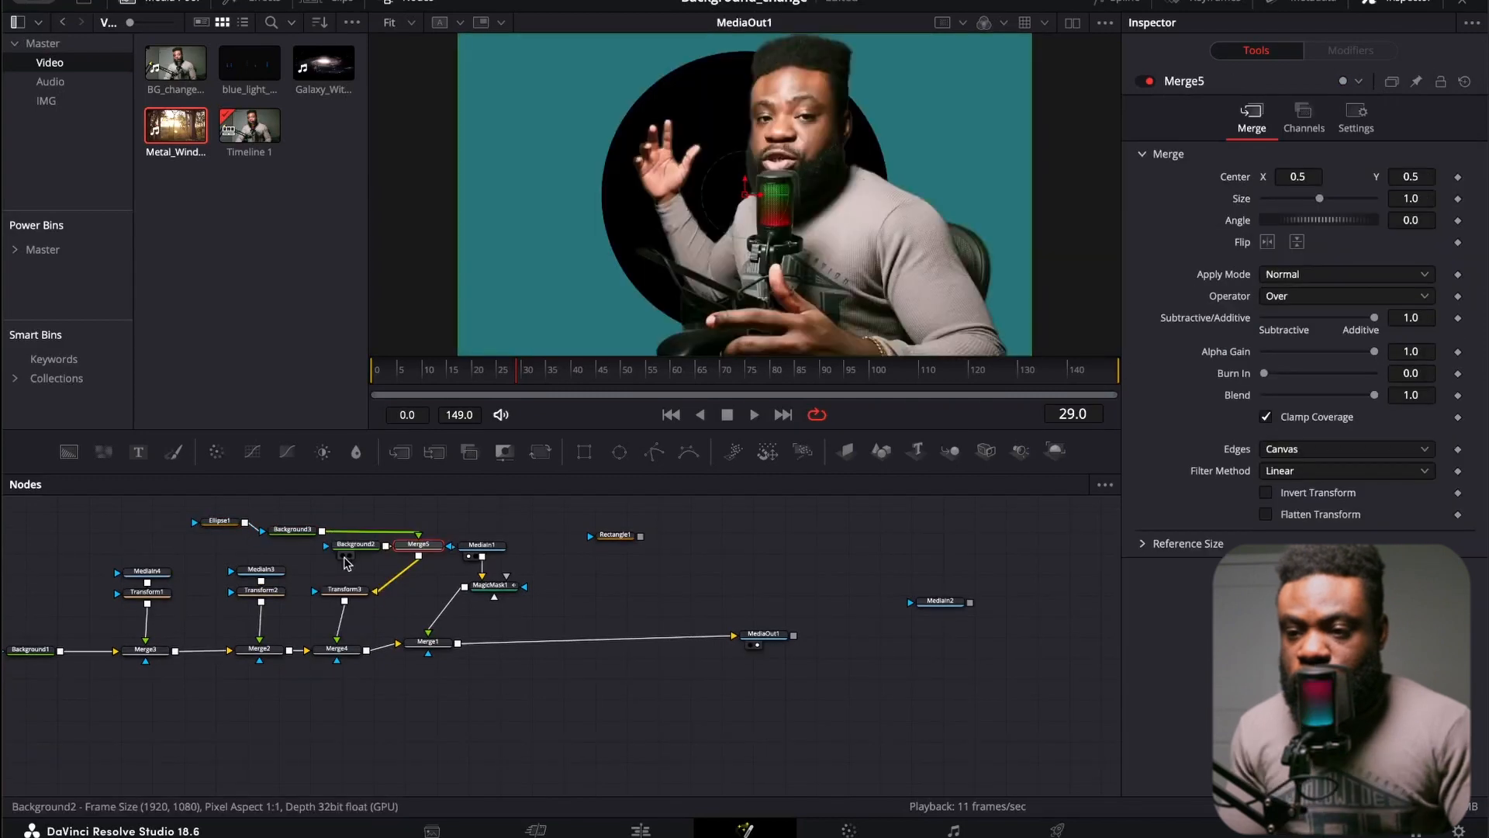
left_click_drag(343, 568, 361, 534)
- Invert Ellipse1 with soft edge 0.1906, level 0.409, width about 0.618 and height about 0.569, and stack it above Background3
left_click(212, 522)
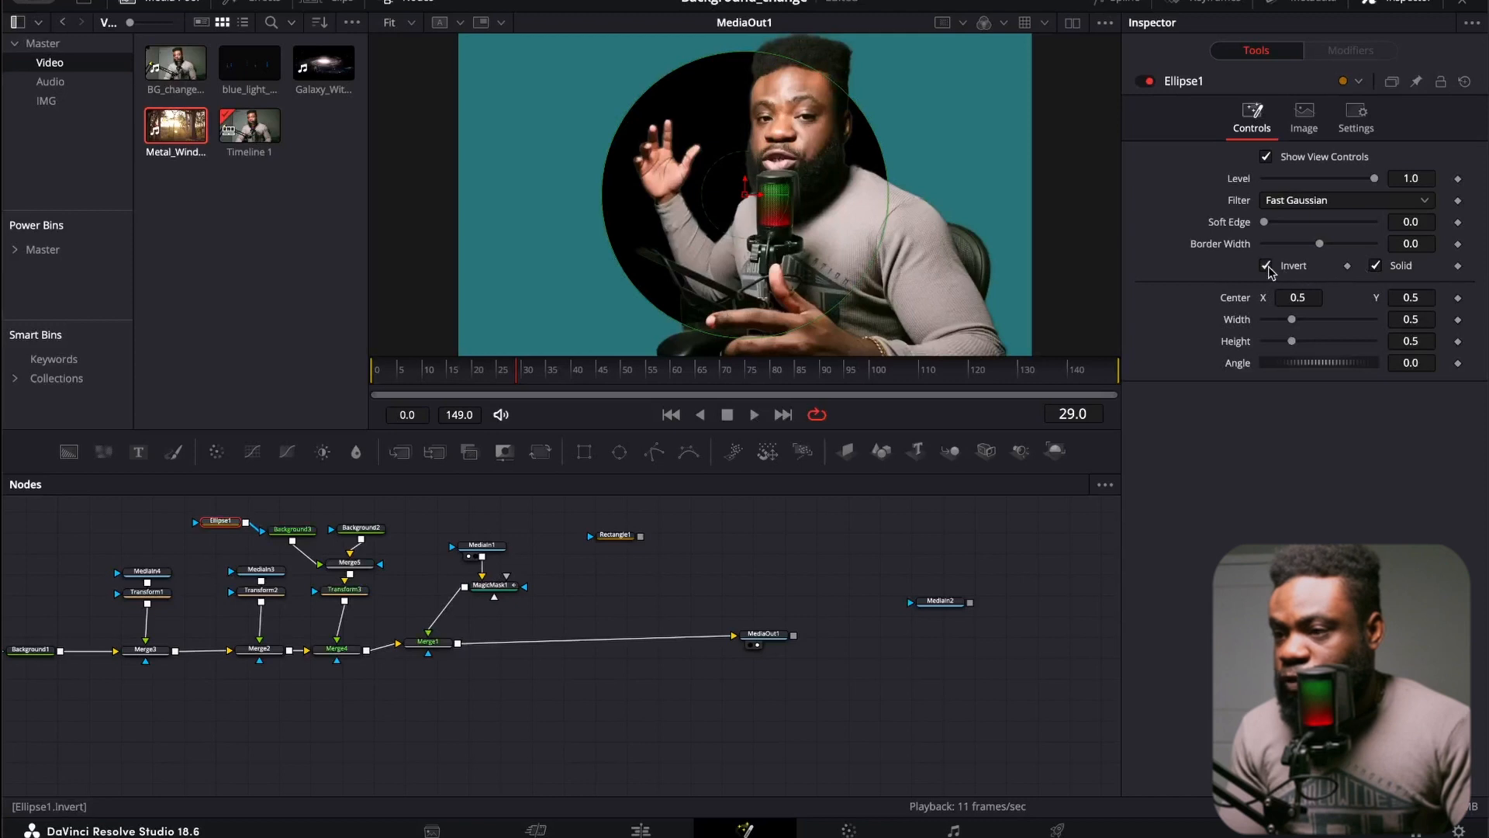
left_click(1268, 266)
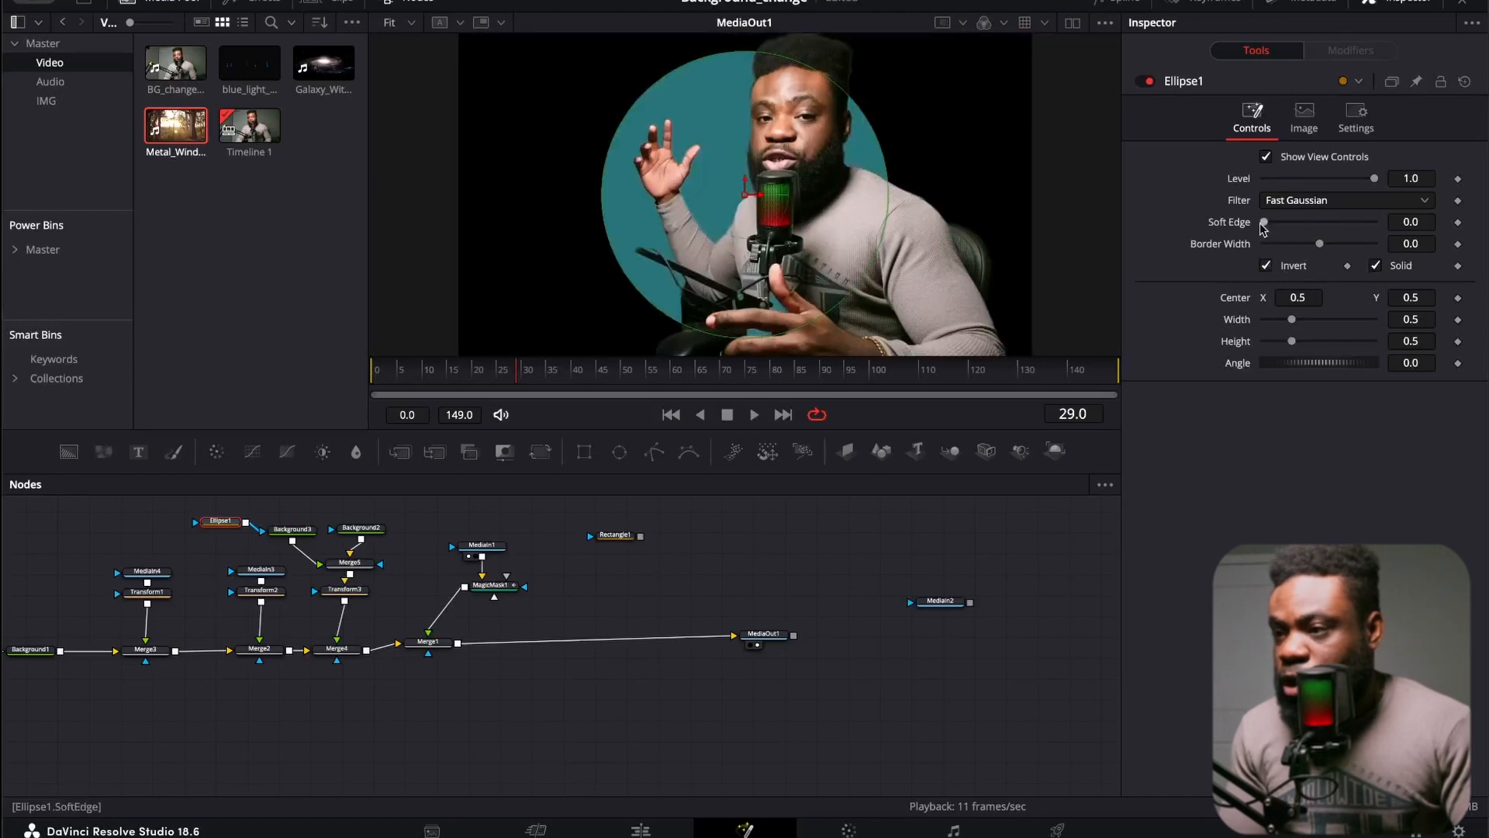
left_click_drag(1268, 223, 1307, 195)
left_click_drag(883, 235, 887, 296)
left_click(815, 539)
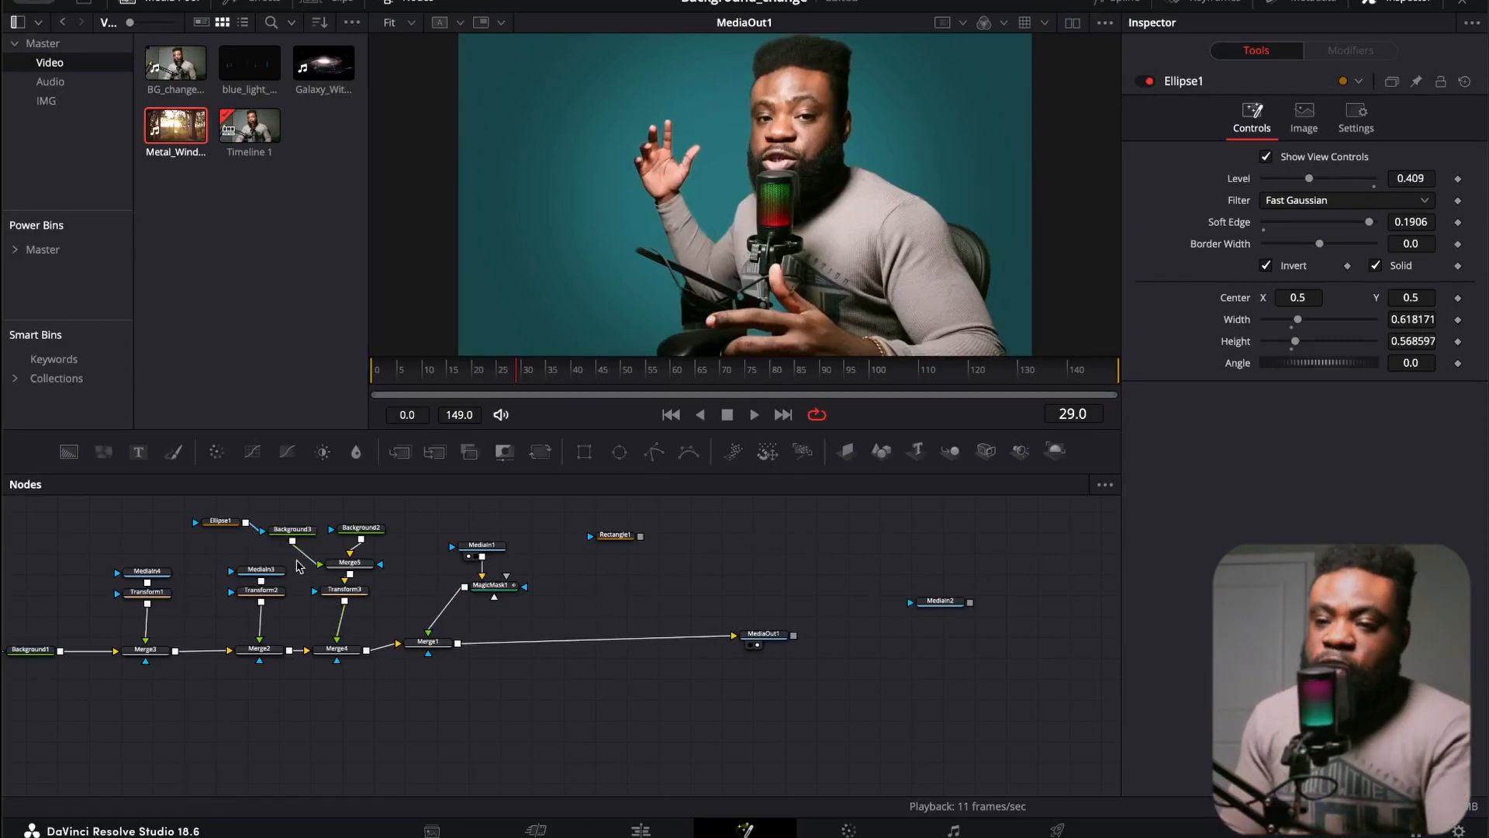
left_click_drag(295, 537, 322, 505)
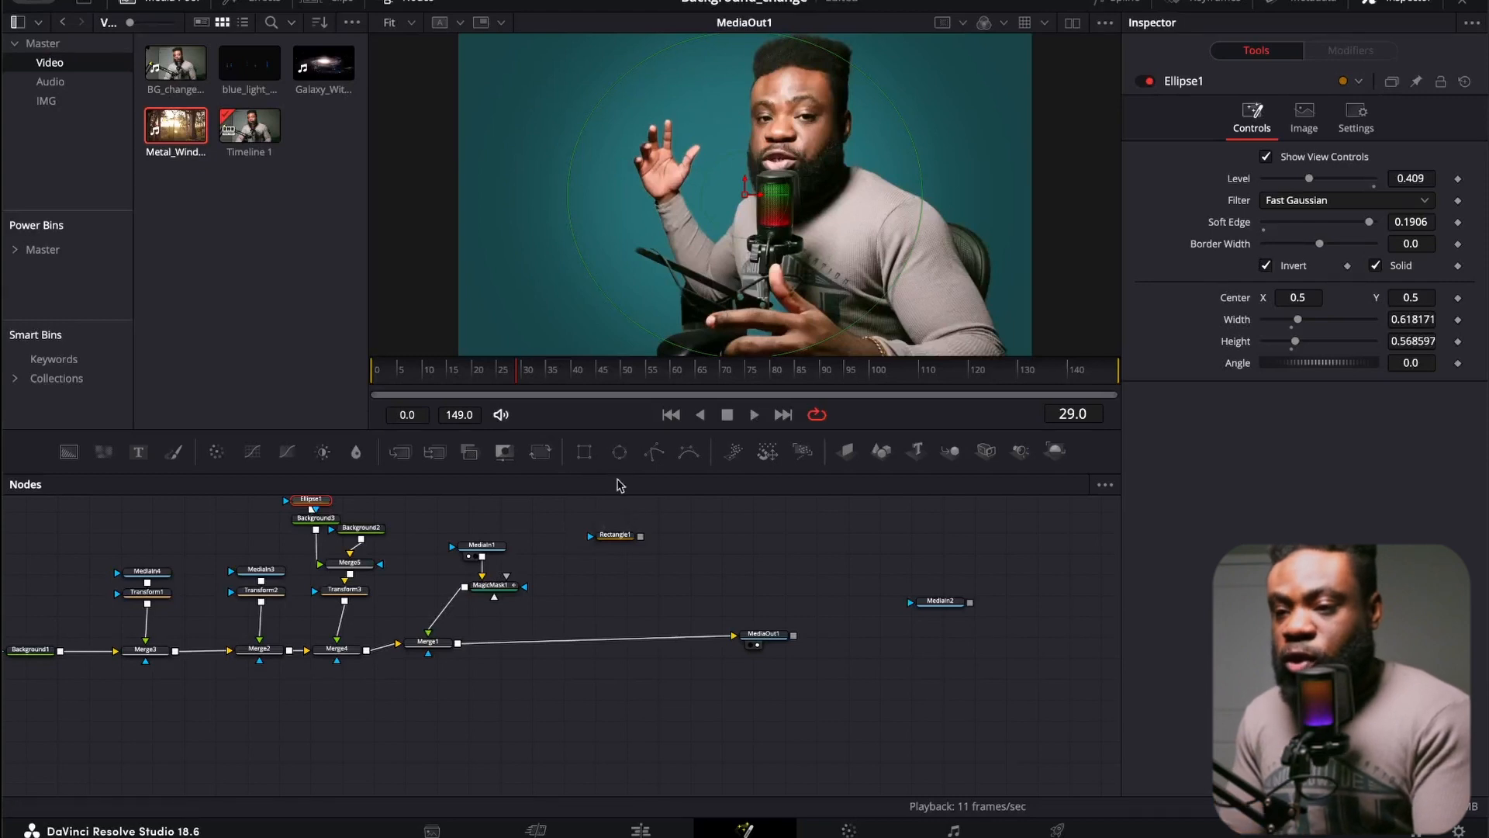
- Disconnect Transform3 and Transform2 from their merges to view the background layers underneath, and reconnect both
left_click_drag(339, 645, 368, 625)
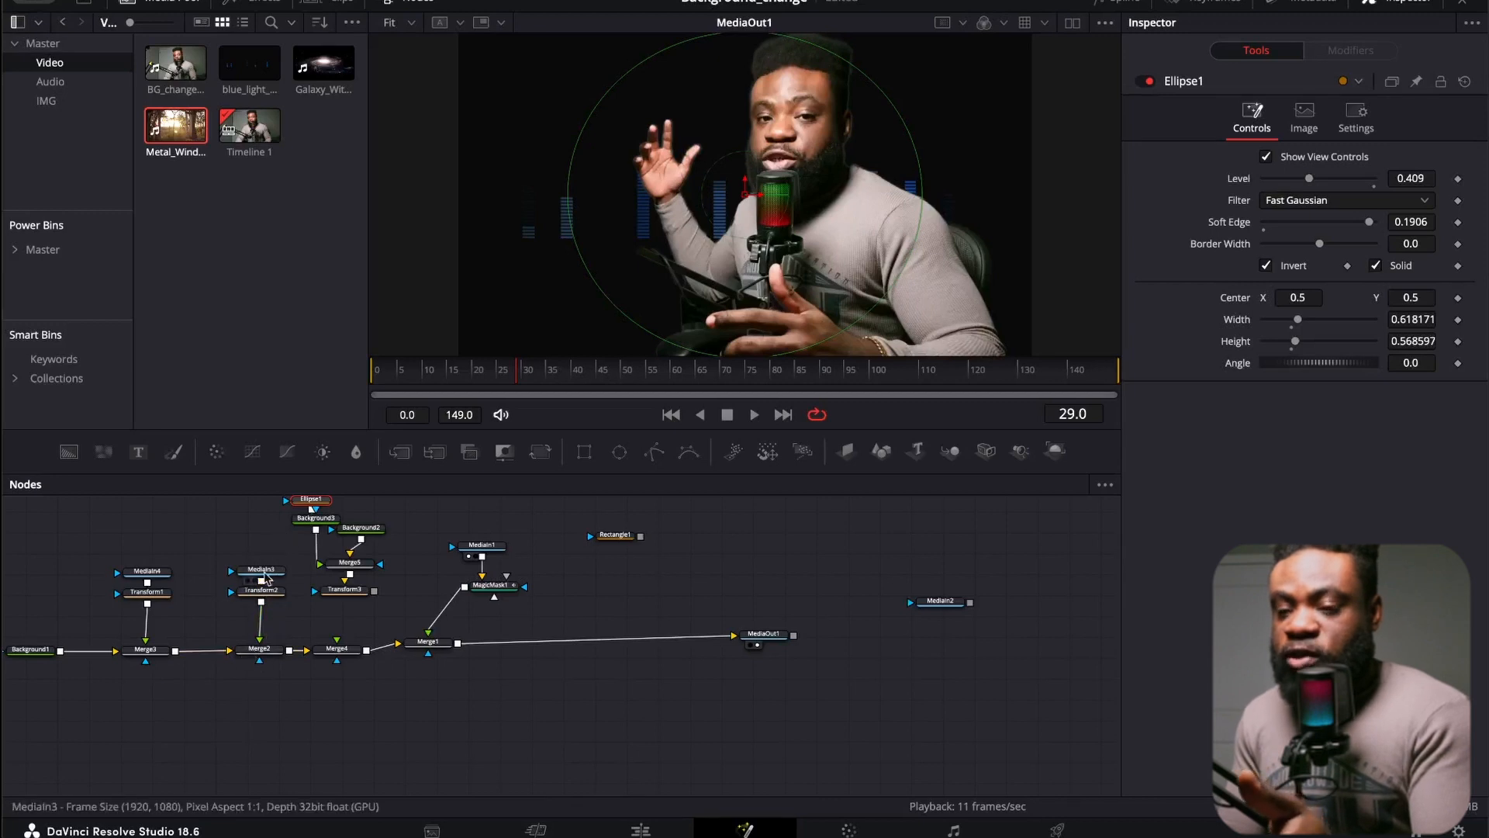
left_click_drag(260, 631, 250, 605)
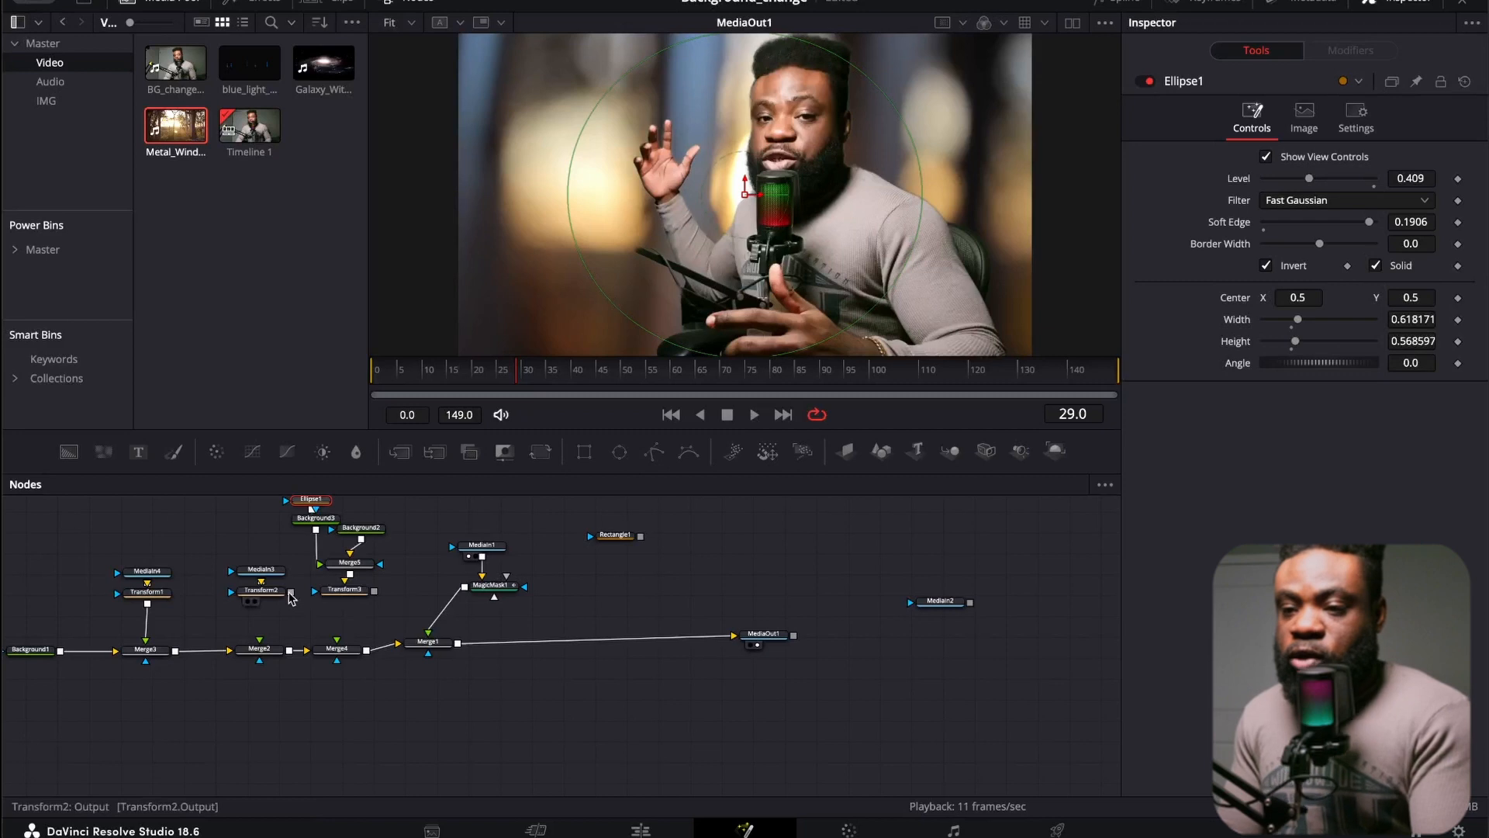
left_click_drag(293, 598, 260, 641)
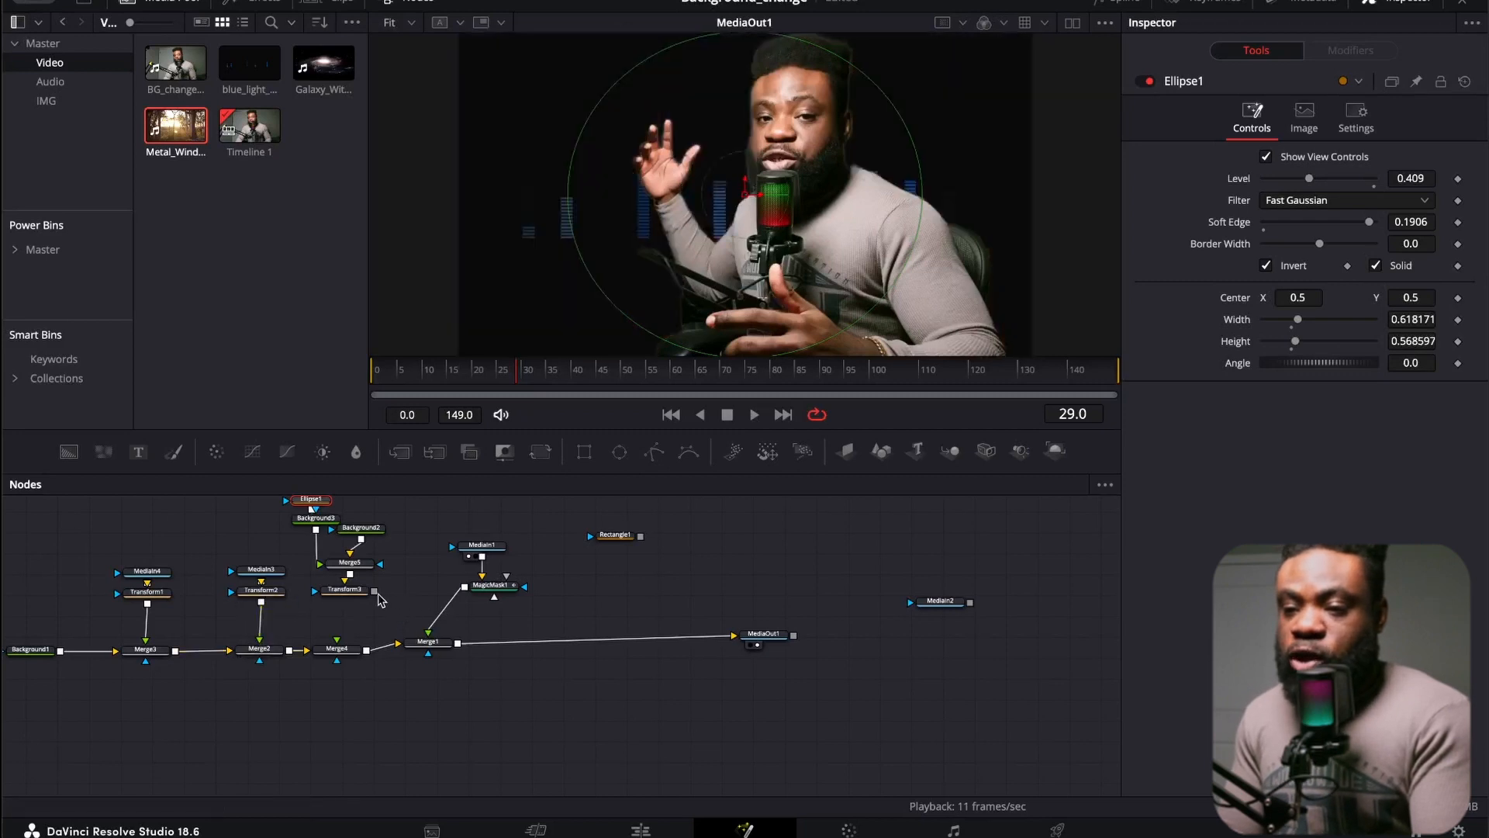
left_click_drag(376, 591, 346, 662)
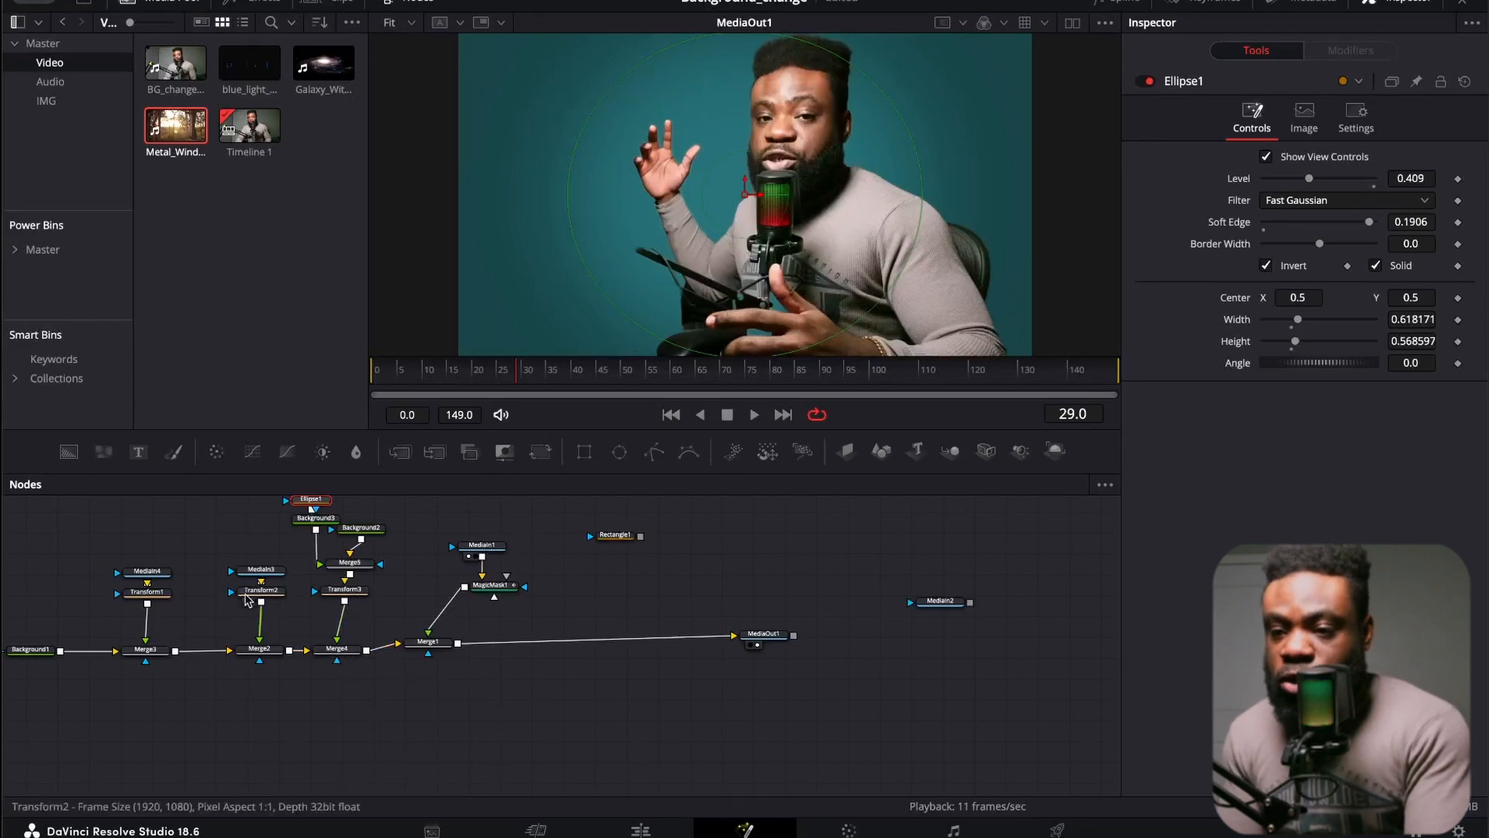
- Line up Transform1, Transform2 and Transform3 in one row above their merges
left_click_drag(259, 597, 339, 608)
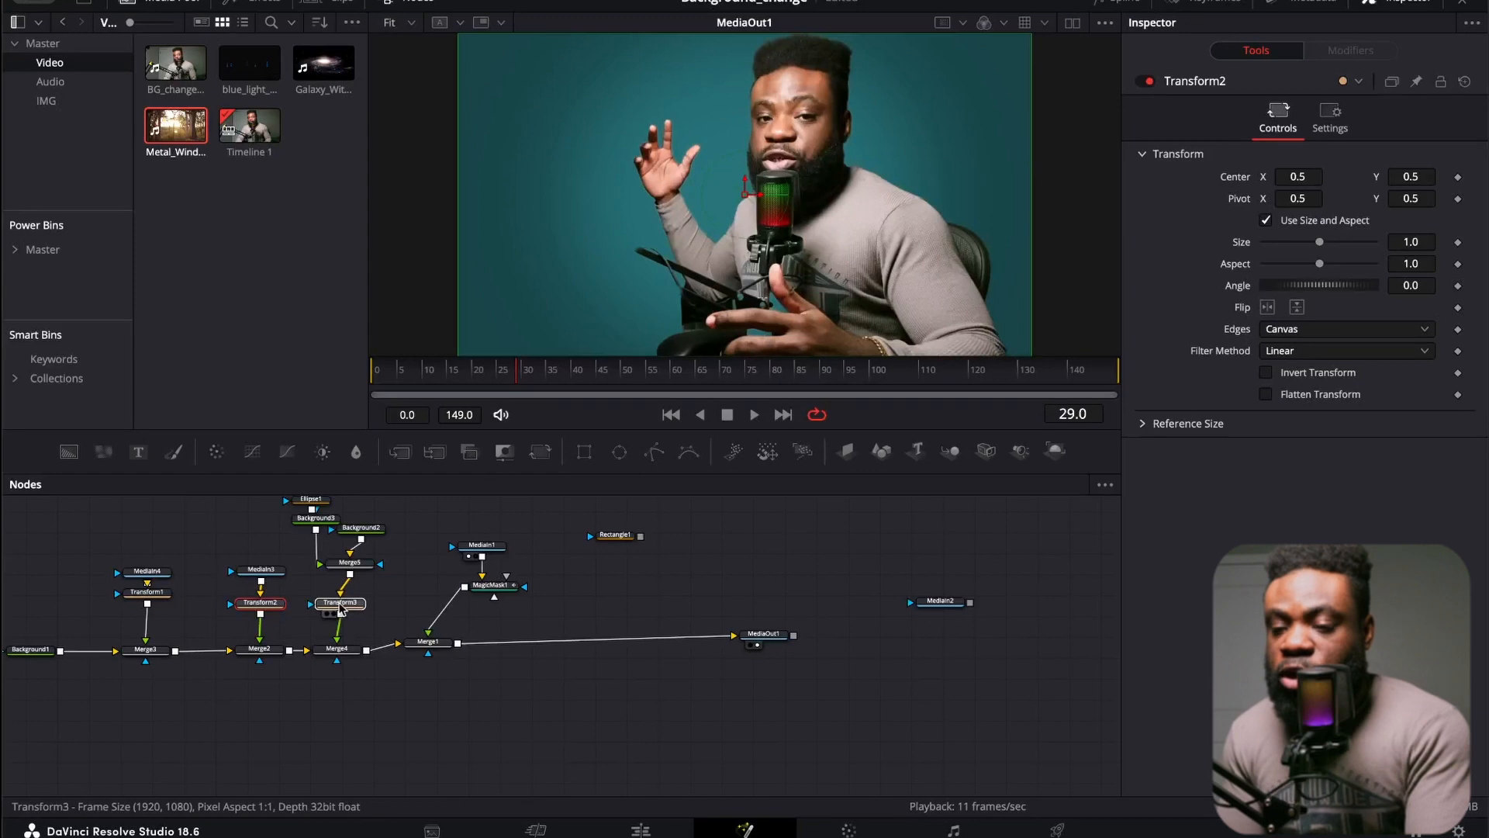
left_click_drag(143, 599, 145, 608)
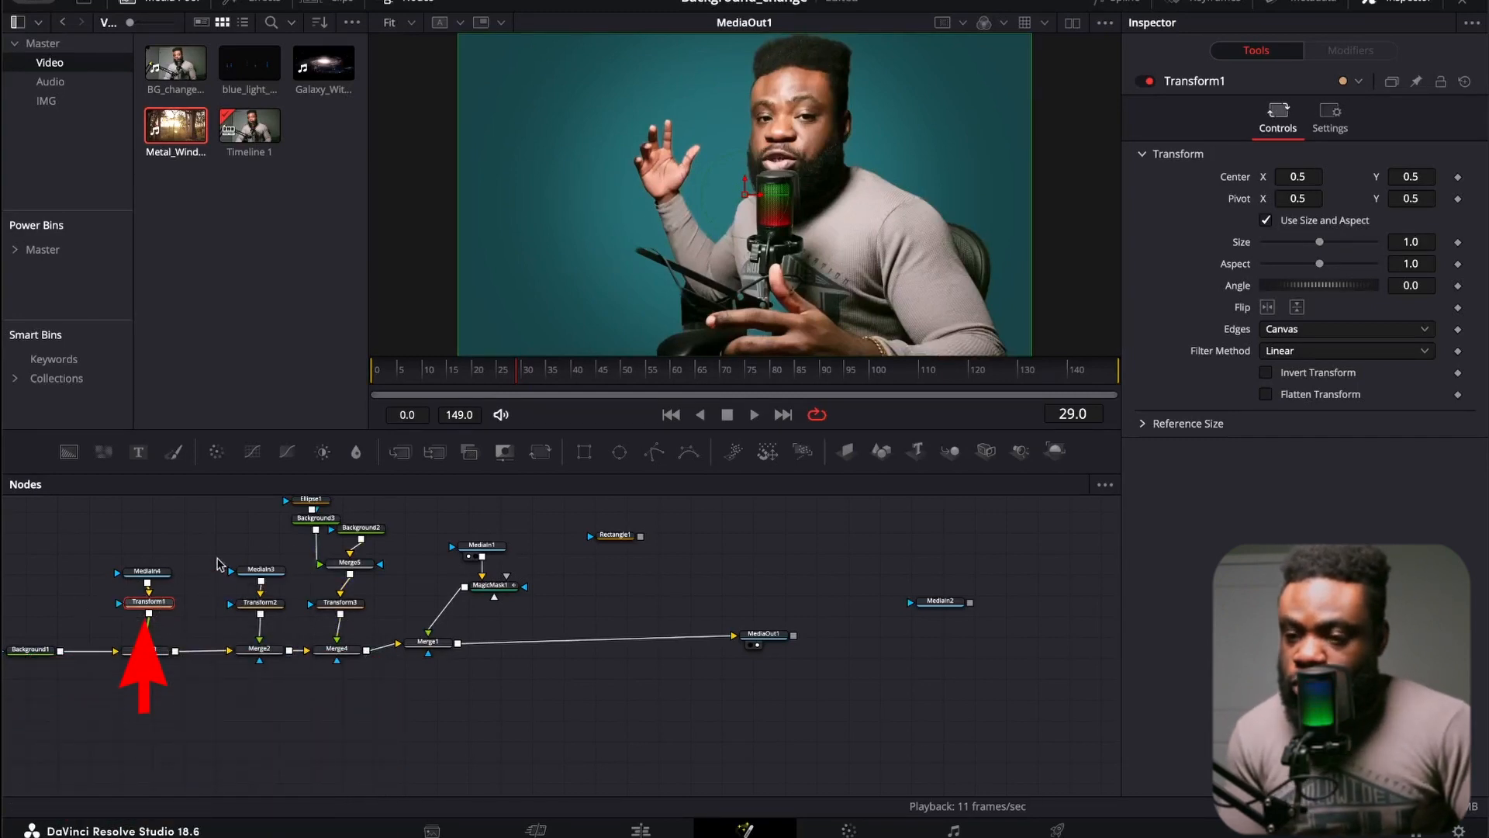
- Set Transform2's Center expression to Point(Transform1.Center.X+1, 0.5) and check its offset beside the frame
left_click(275, 609)
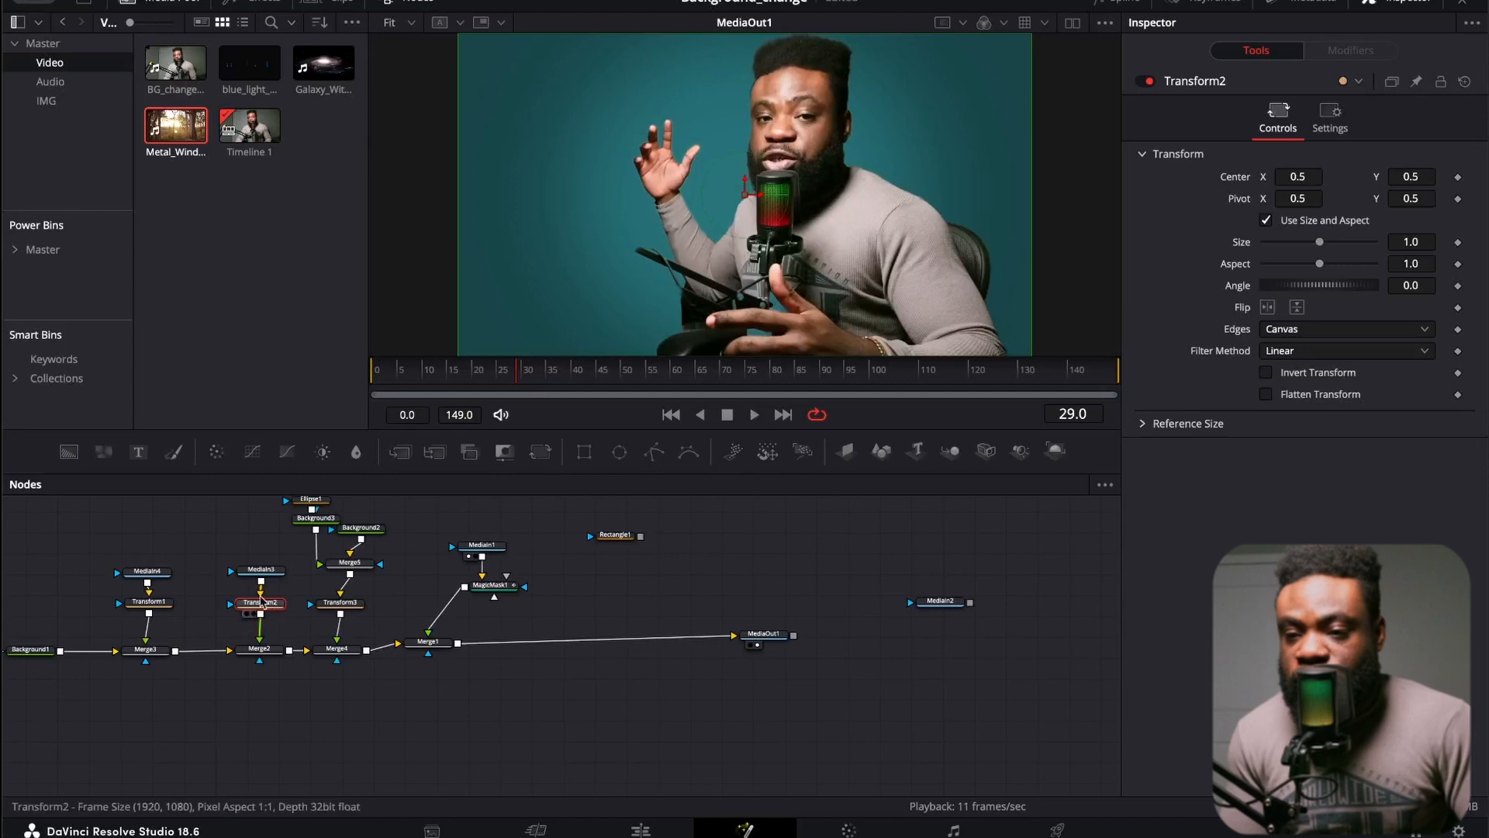
right_click(1470, 182)
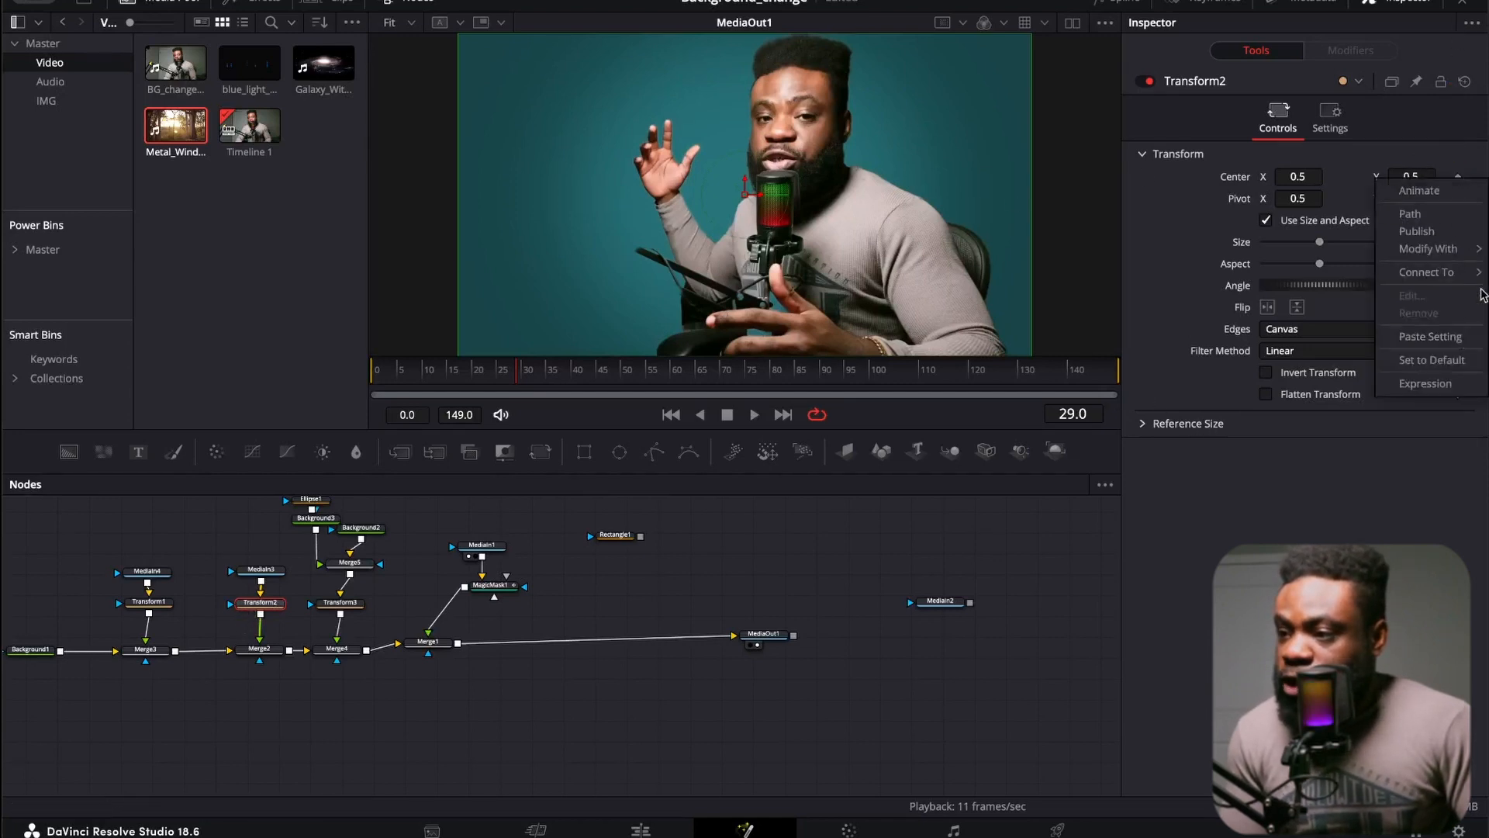
left_click(1438, 389)
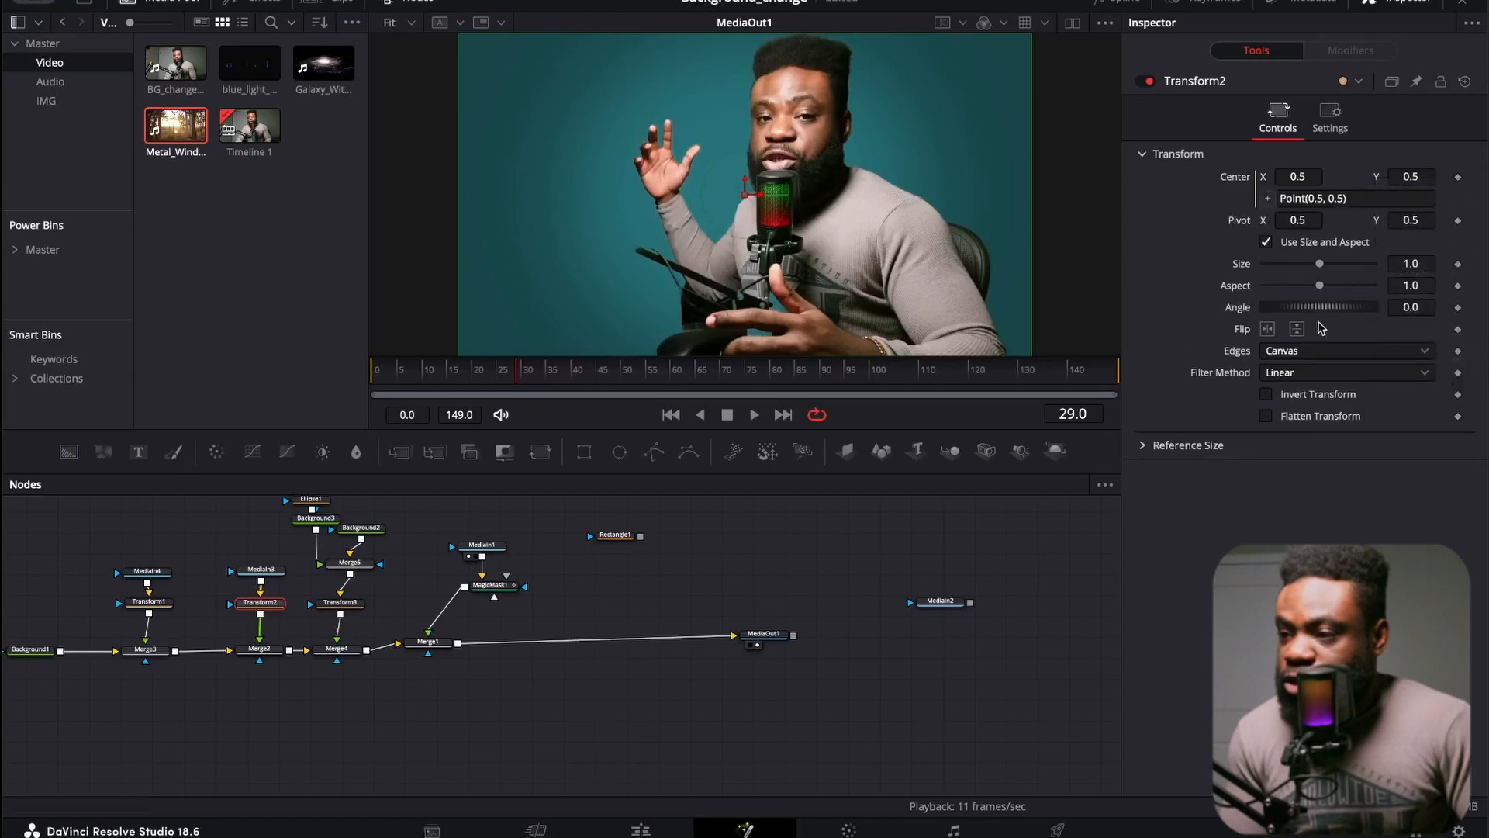
double_click(1305, 198)
key("BackSpace")
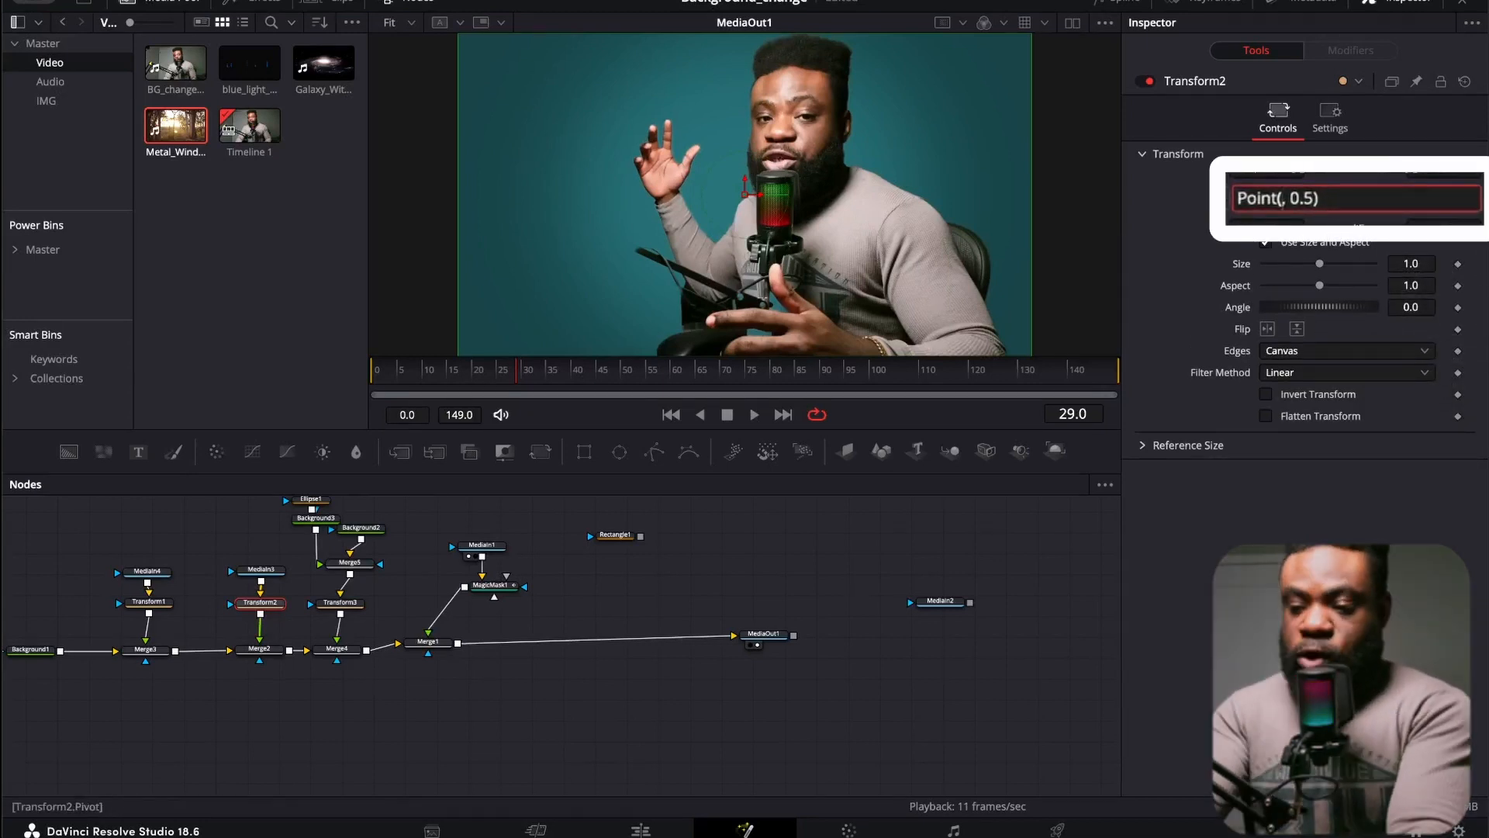
type("Trans")
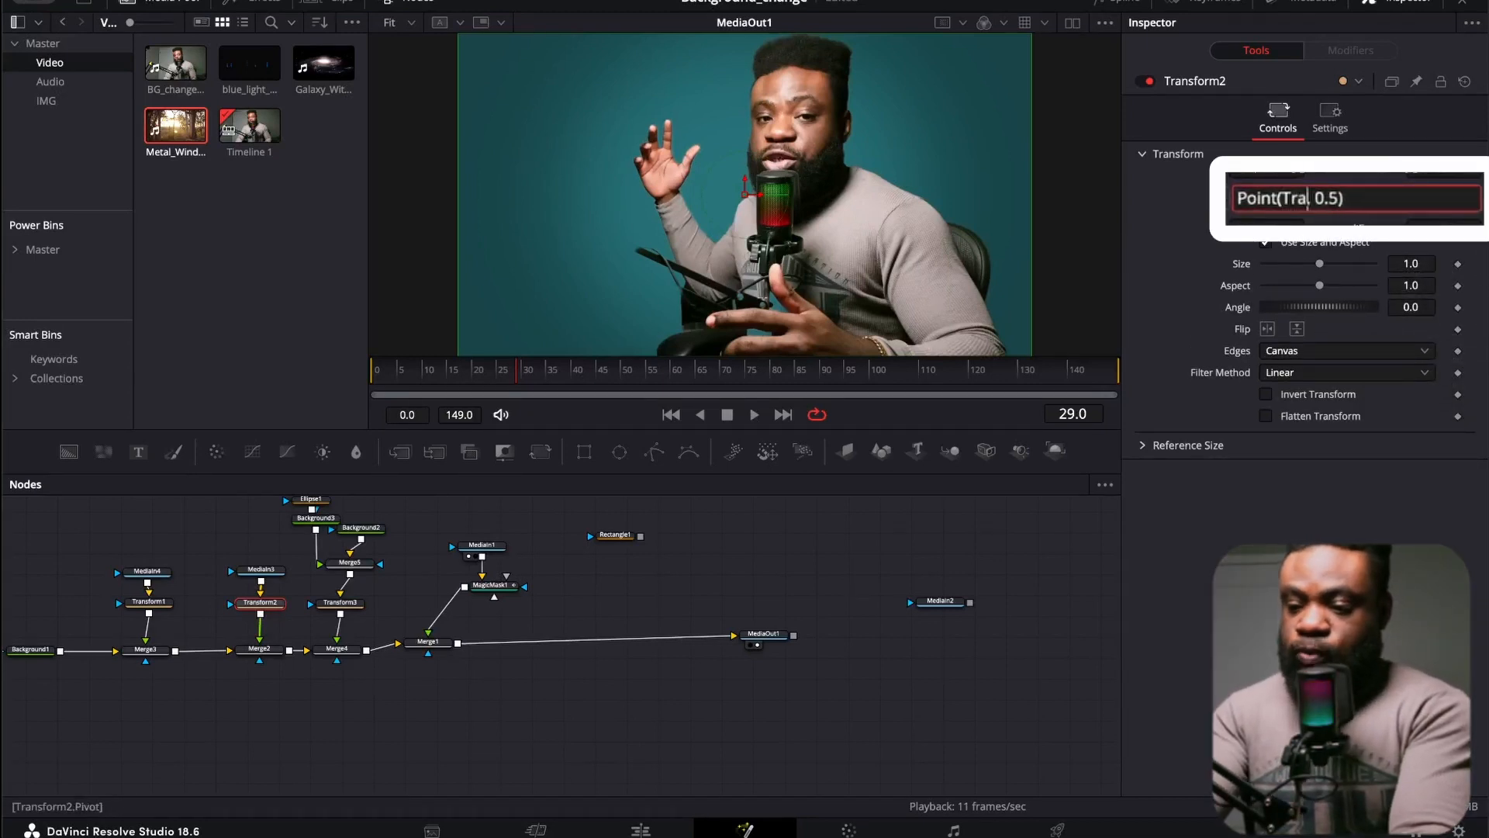
type("form.")
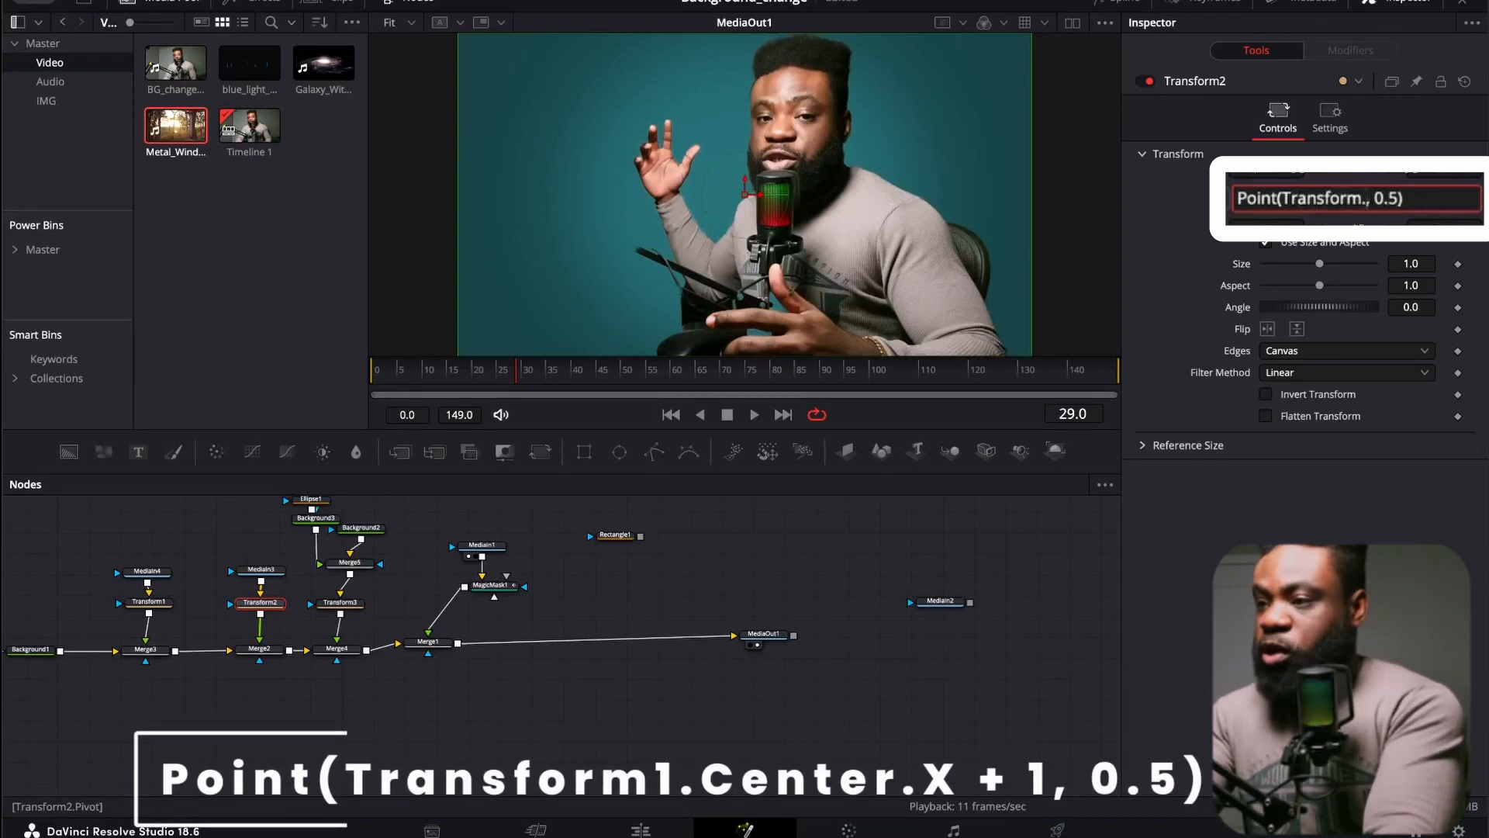
key("BackSpace")
type("1.Center")
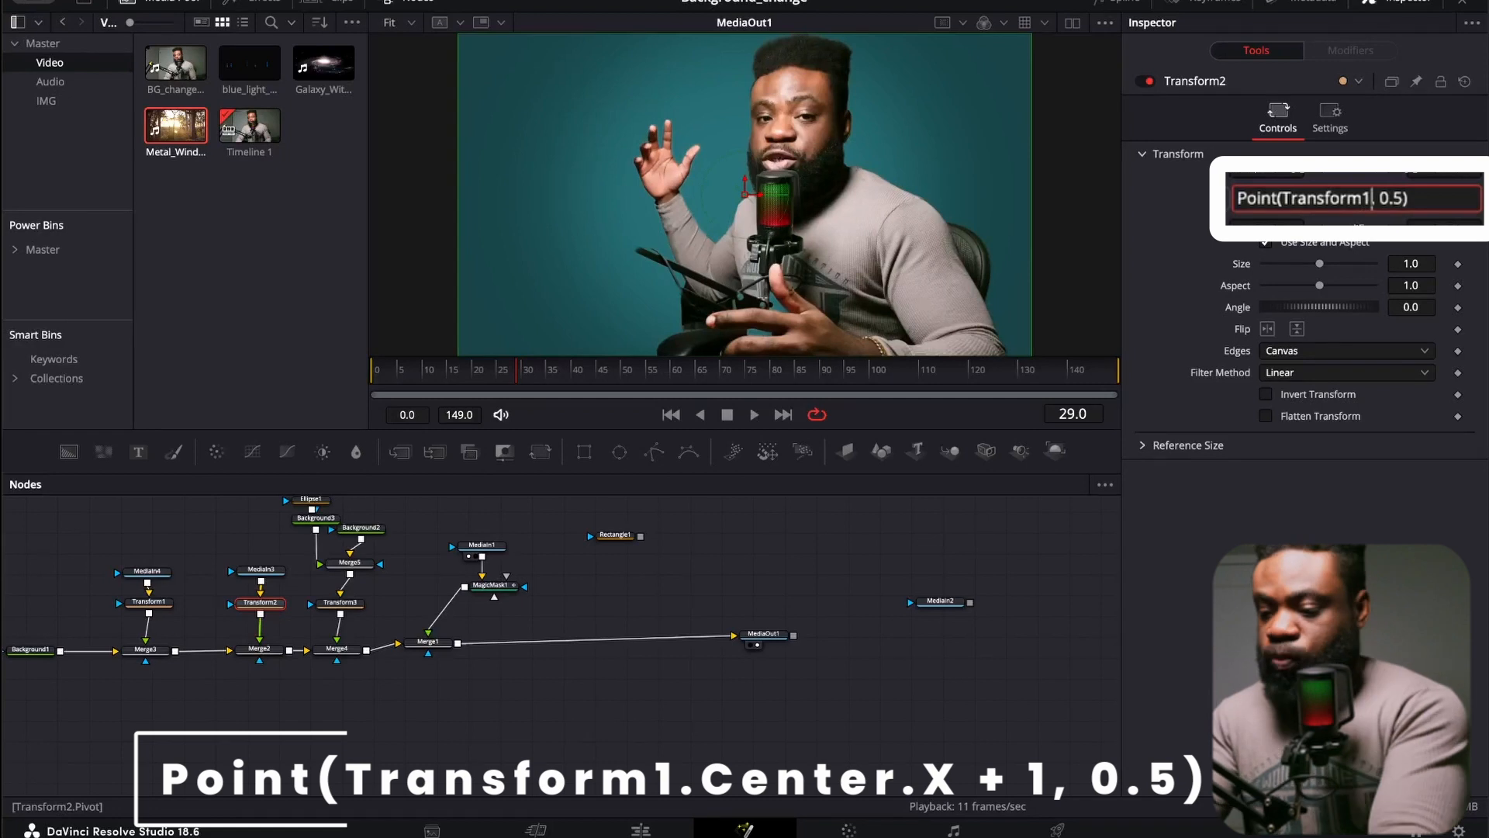
type(".X")
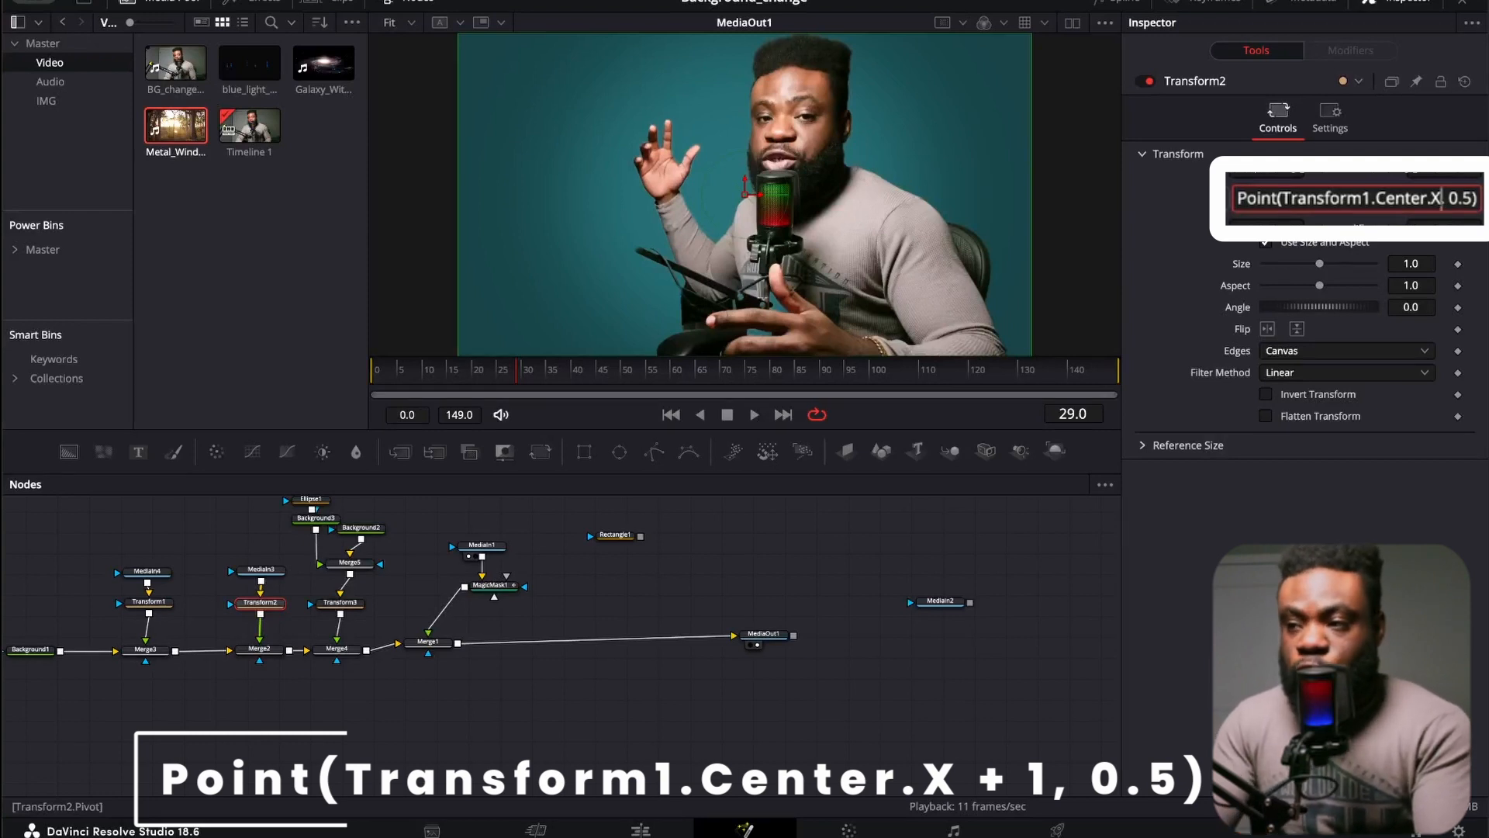
type("+1")
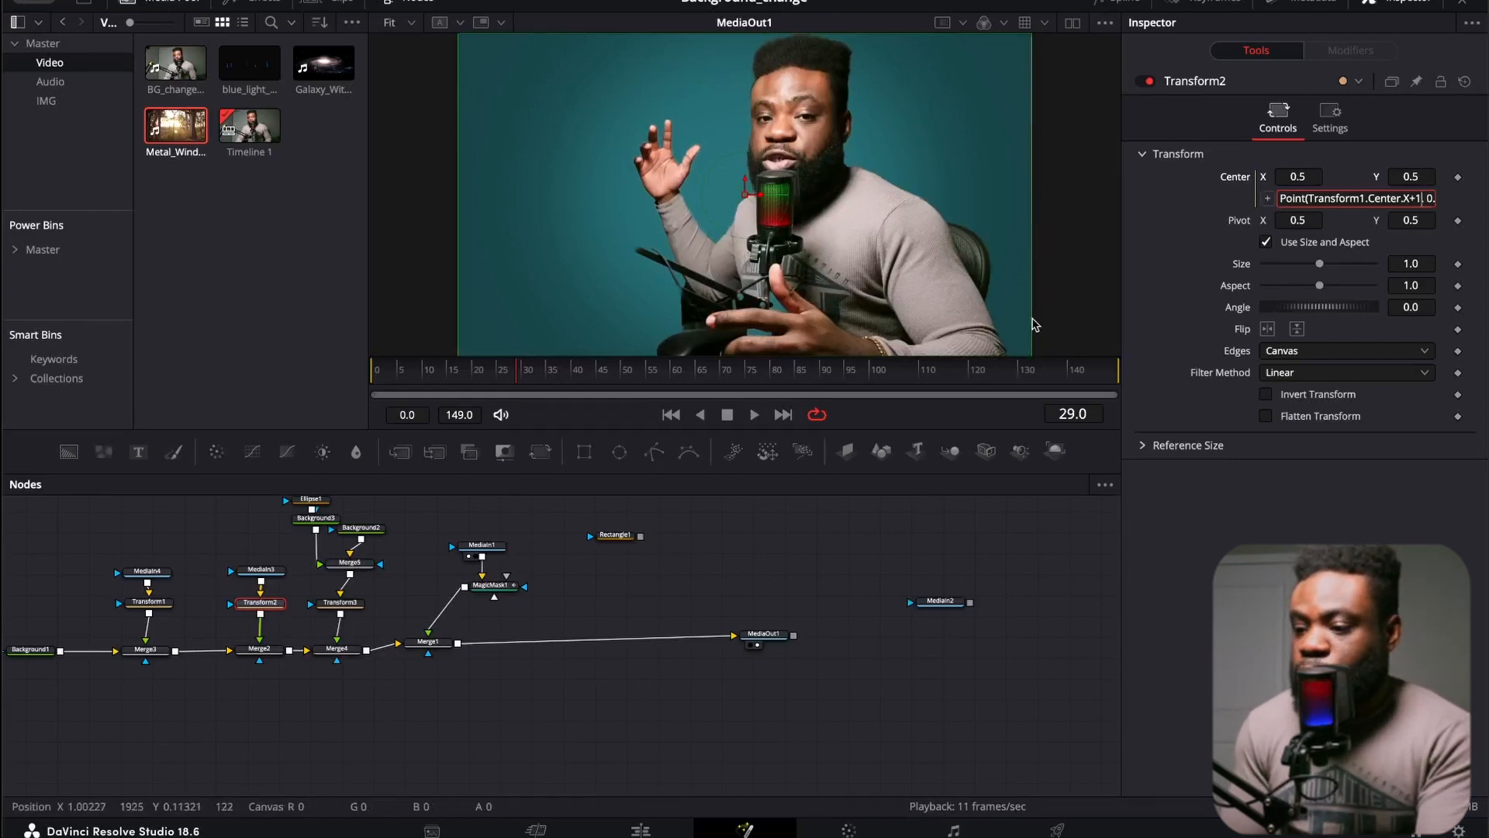
key("Tab")
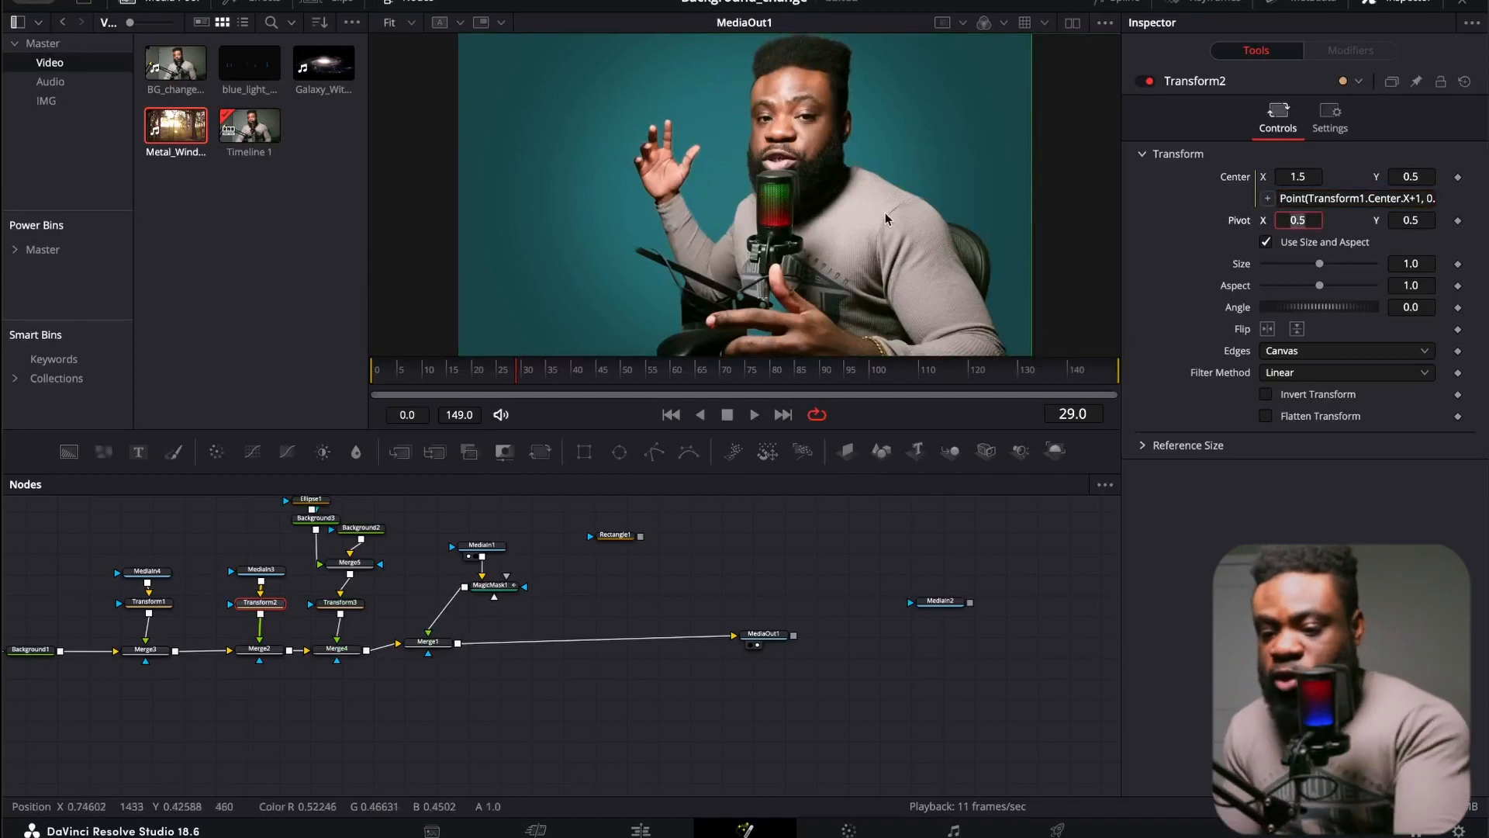
scroll(886, 213, "up", 3)
scroll(954, 227, "down", 6)
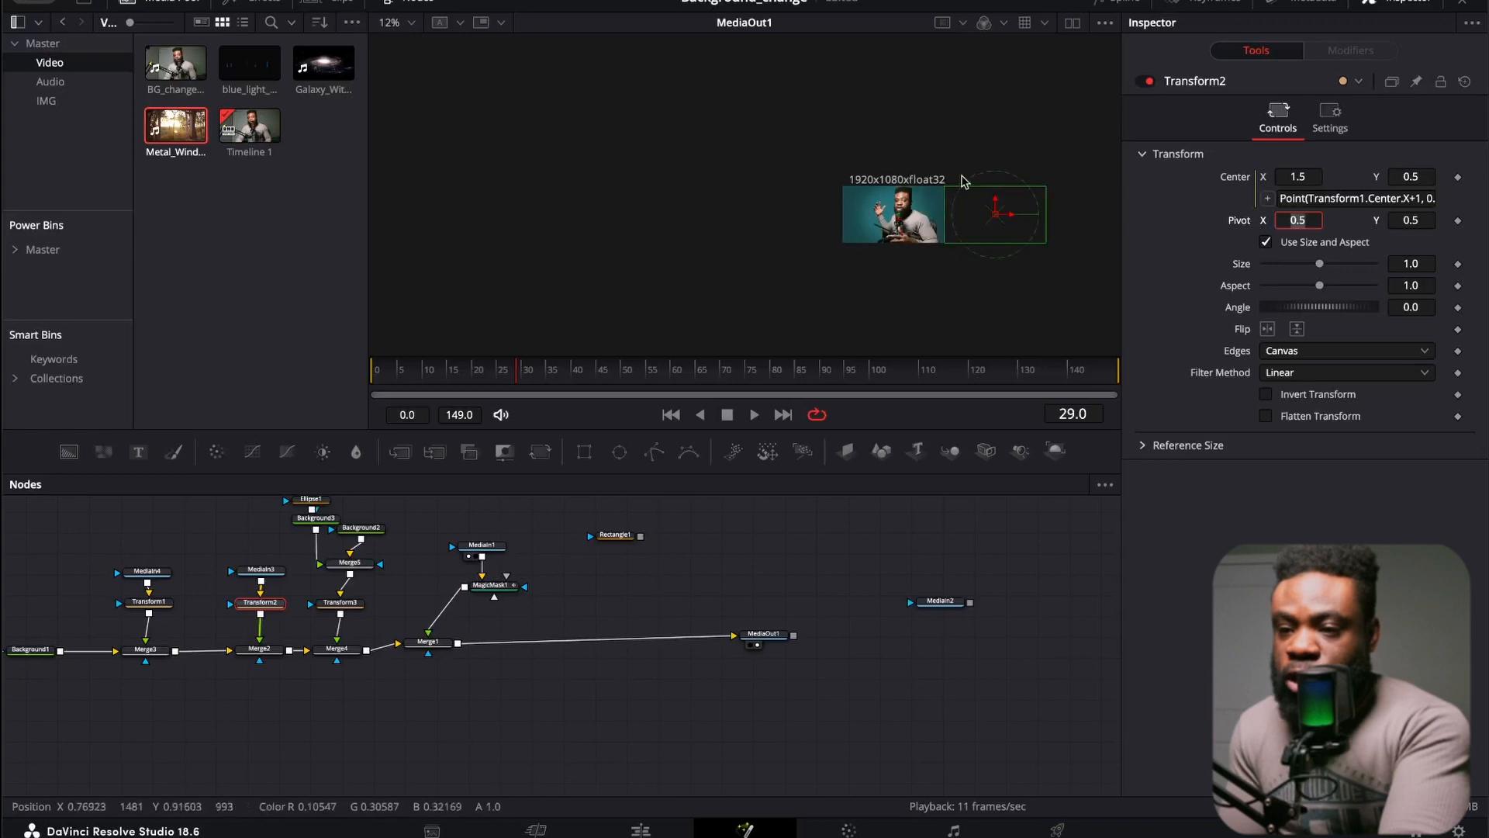
- Set Transform3's Center expression to Point(Transform1.Center.X+2, 0.5)
left_click(337, 608)
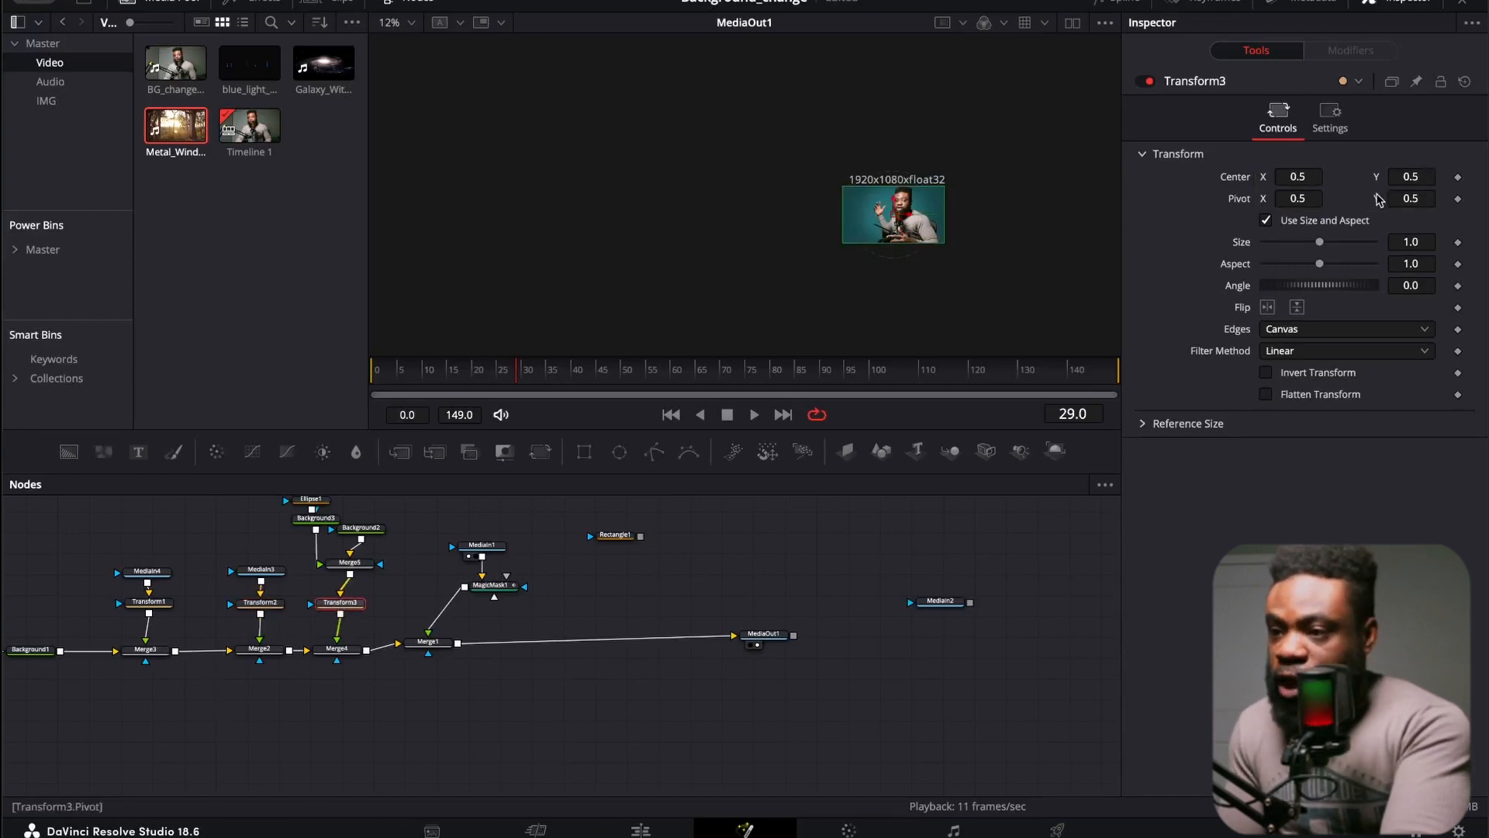
right_click(1443, 176)
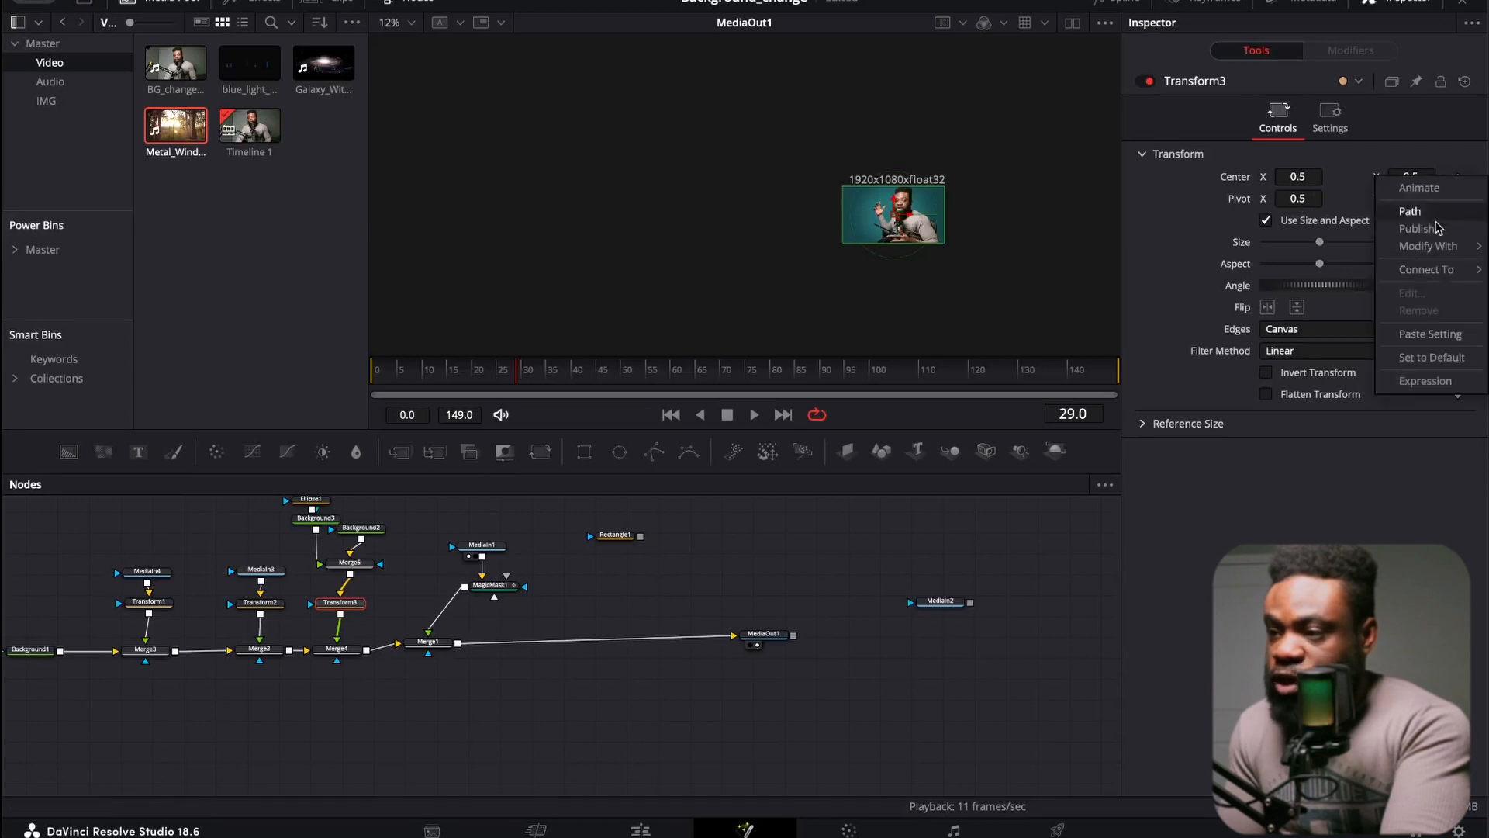
left_click(1427, 380)
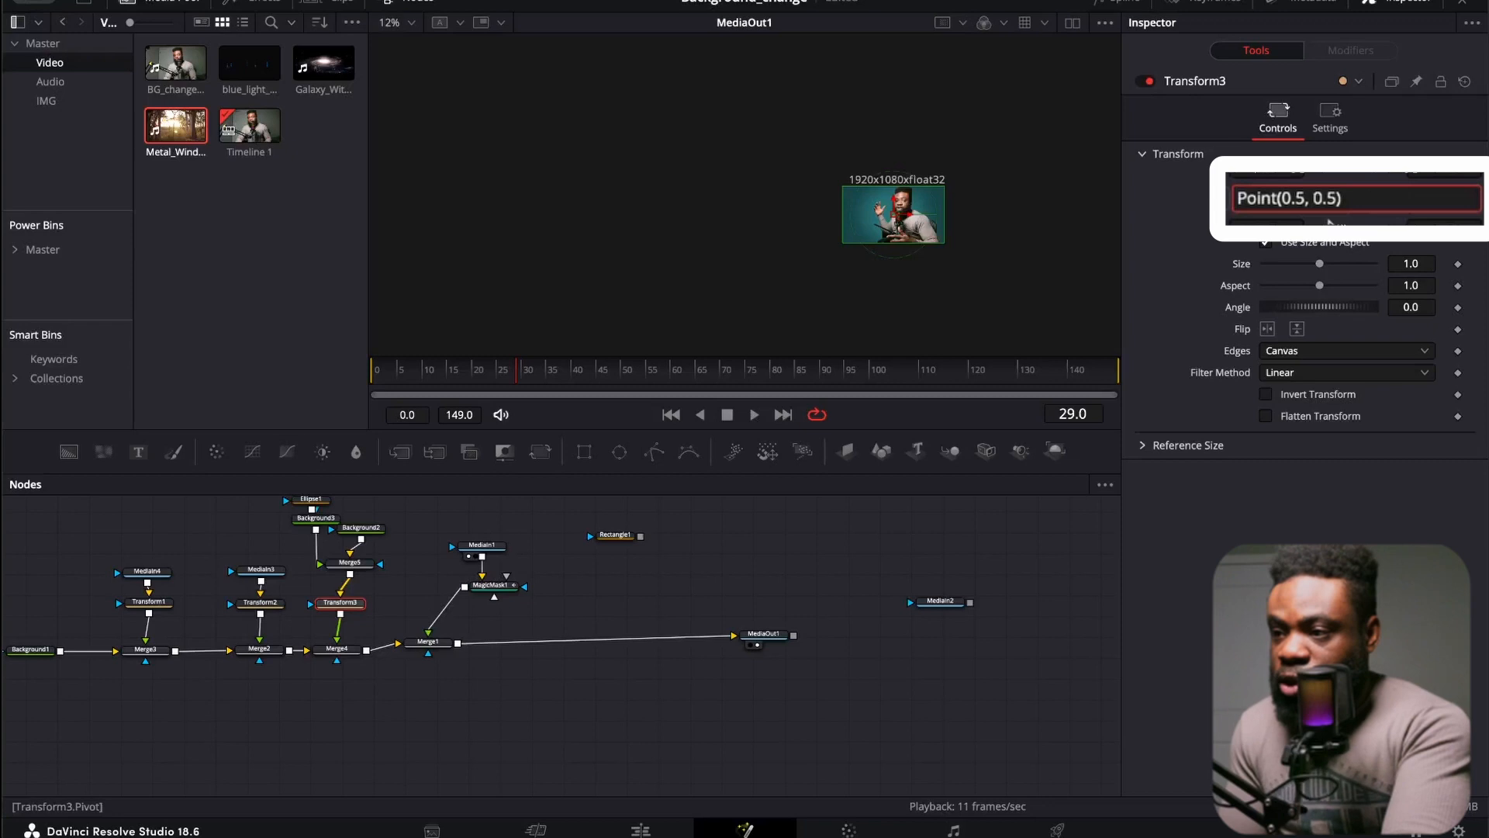
key("BackSpace")
key("BackSpace")
key("BackSpace")
key("BackSpace")
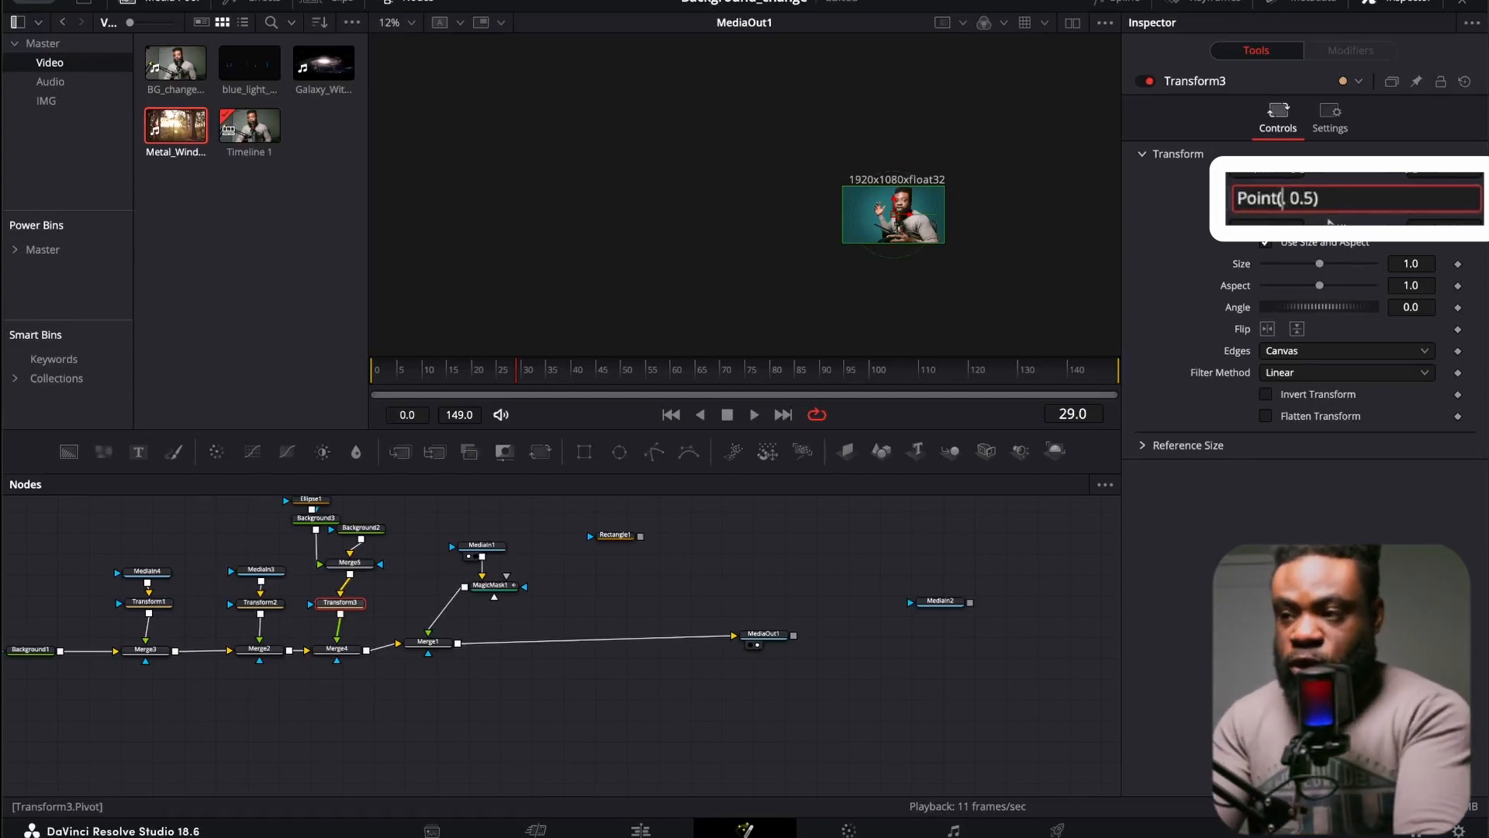
type("Transform1")
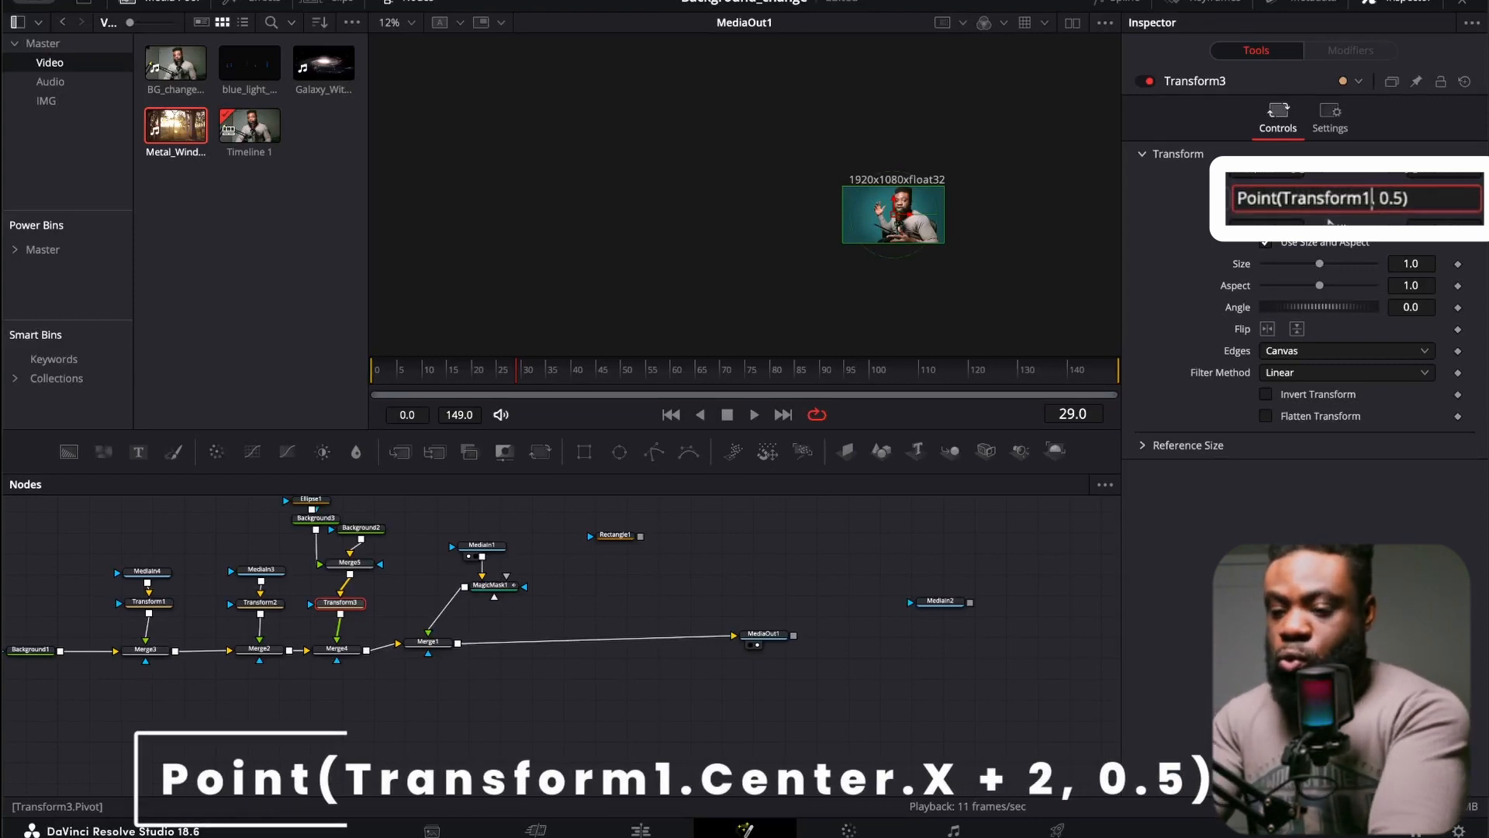
type(".Center.X+2")
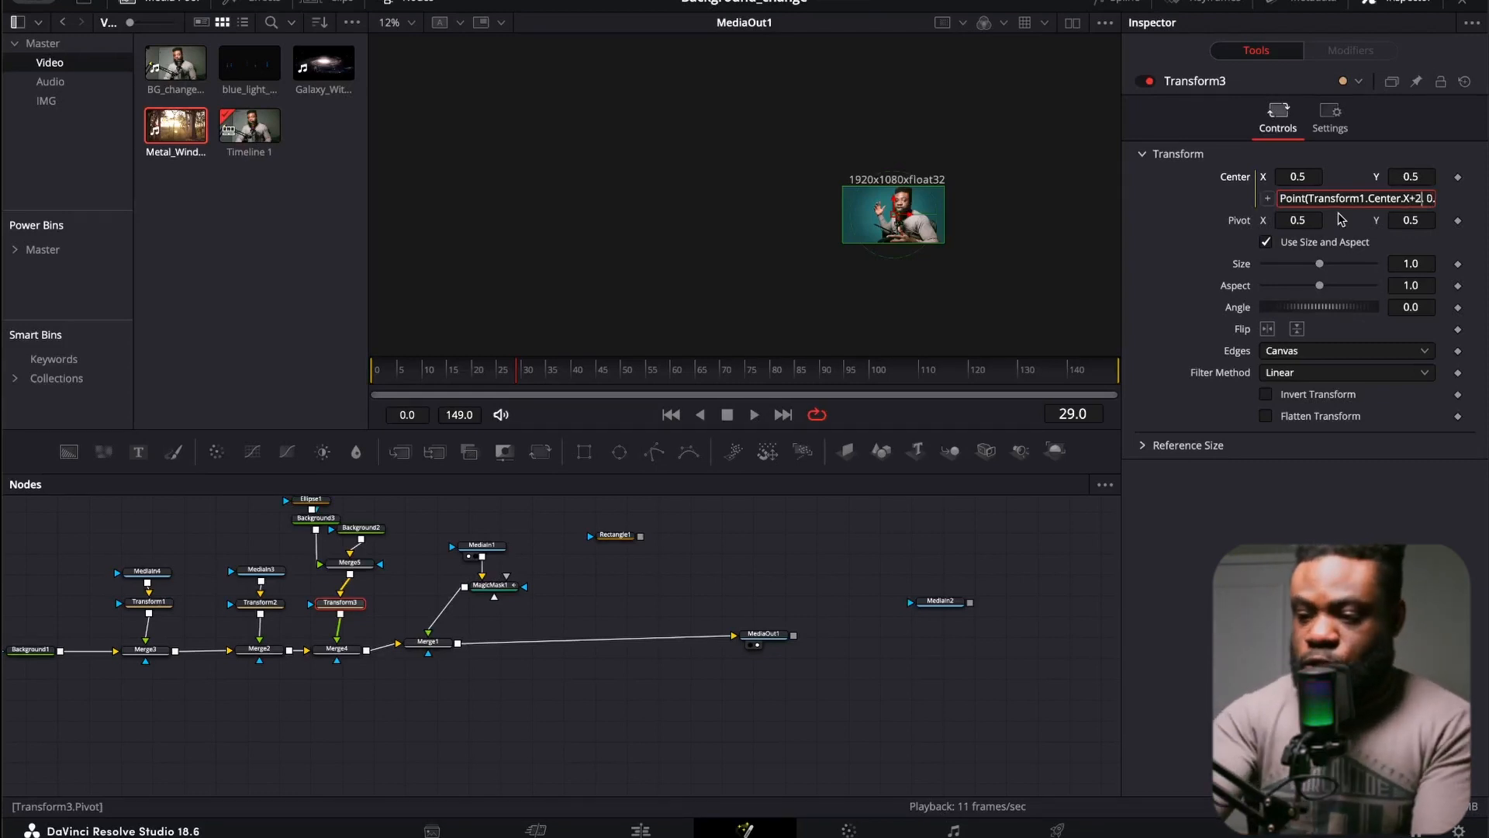
key("Tab")
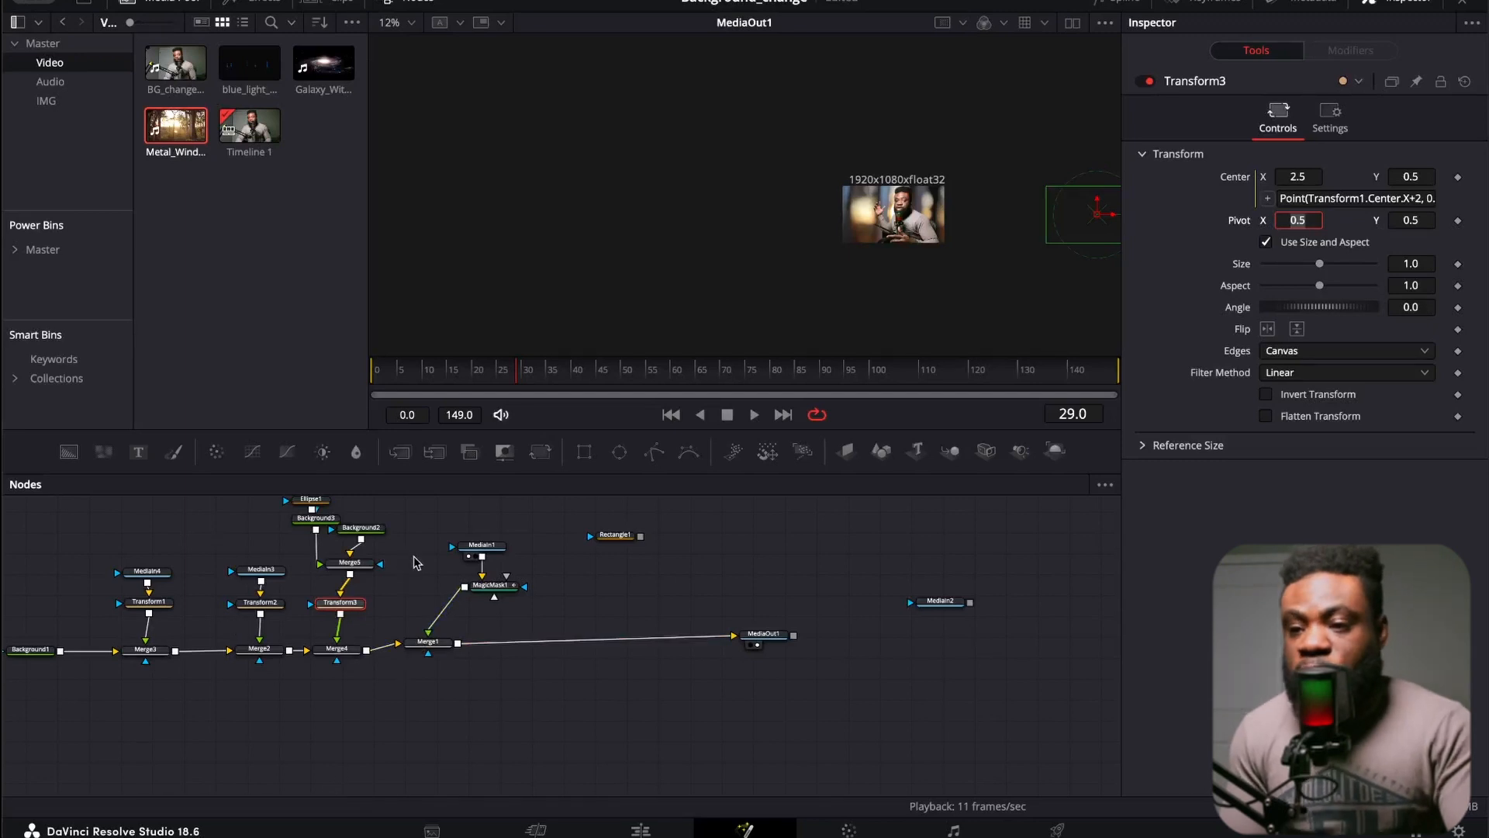
- Move MediaIn1, MagicMask1 and Merge1 further from Merge4 to make room for another node between the two merges
left_click_drag(424, 528, 521, 706)
left_click_drag(428, 644, 468, 644)
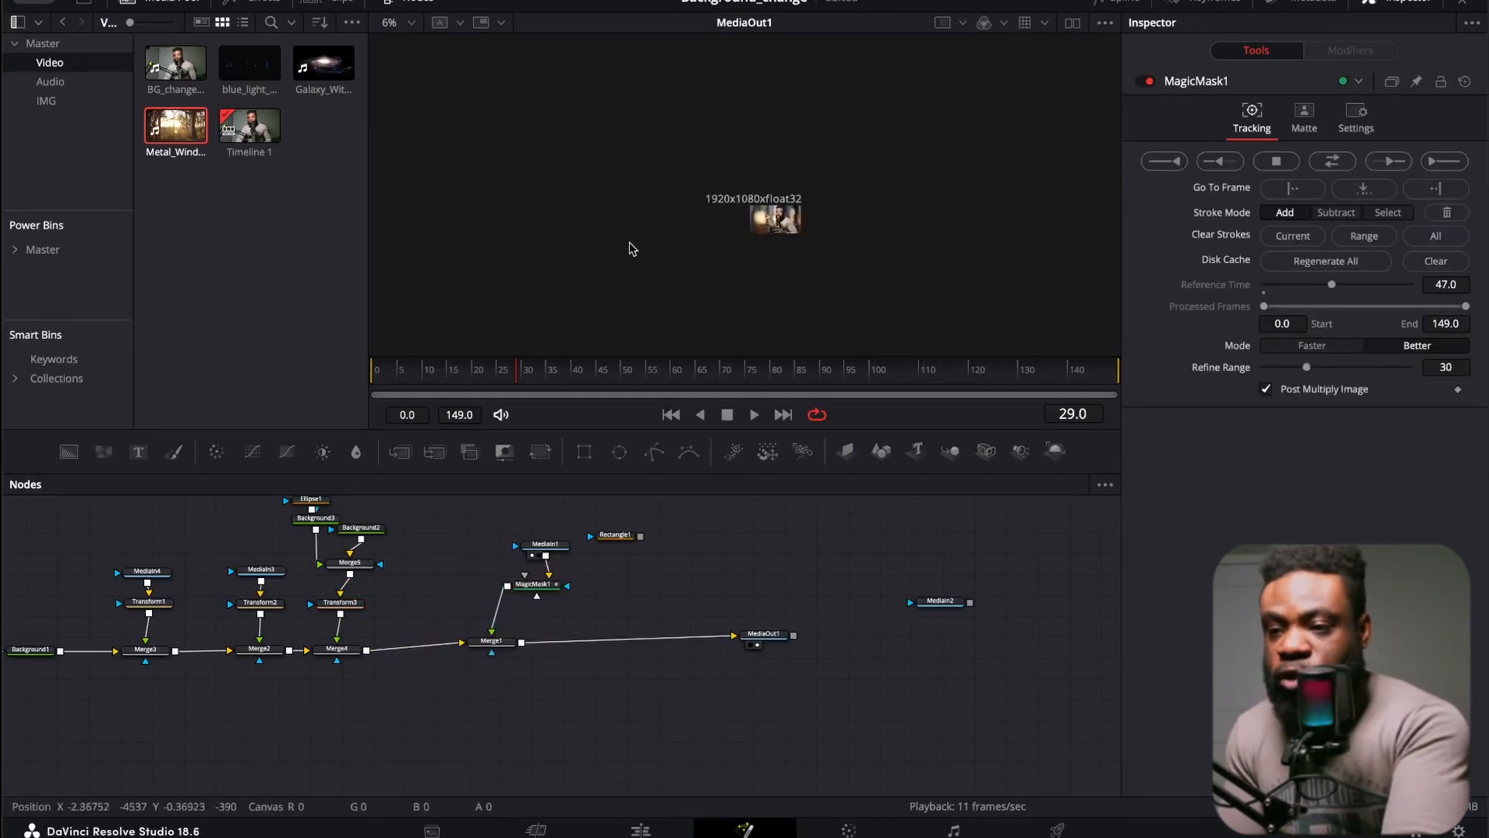
- Scrub Transform1's Center X to test the linked backgrounds sliding through the frame, and return it to 0.5
scroll(641, 244, "down", 3)
scroll(675, 228, "up", 2)
scroll(780, 221, "up", 4)
scroll(780, 222, "up", 4)
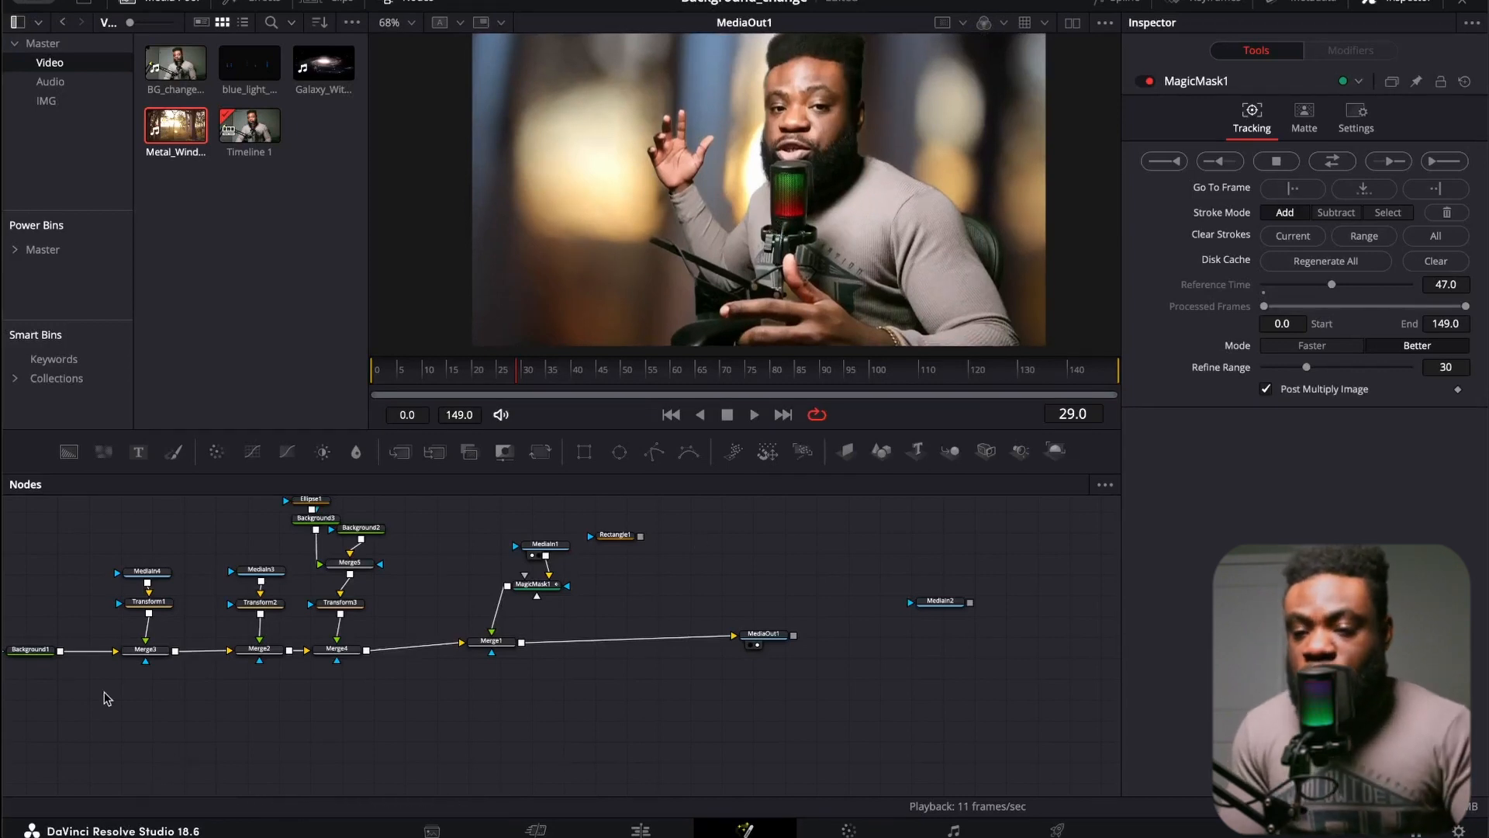
left_click(151, 605)
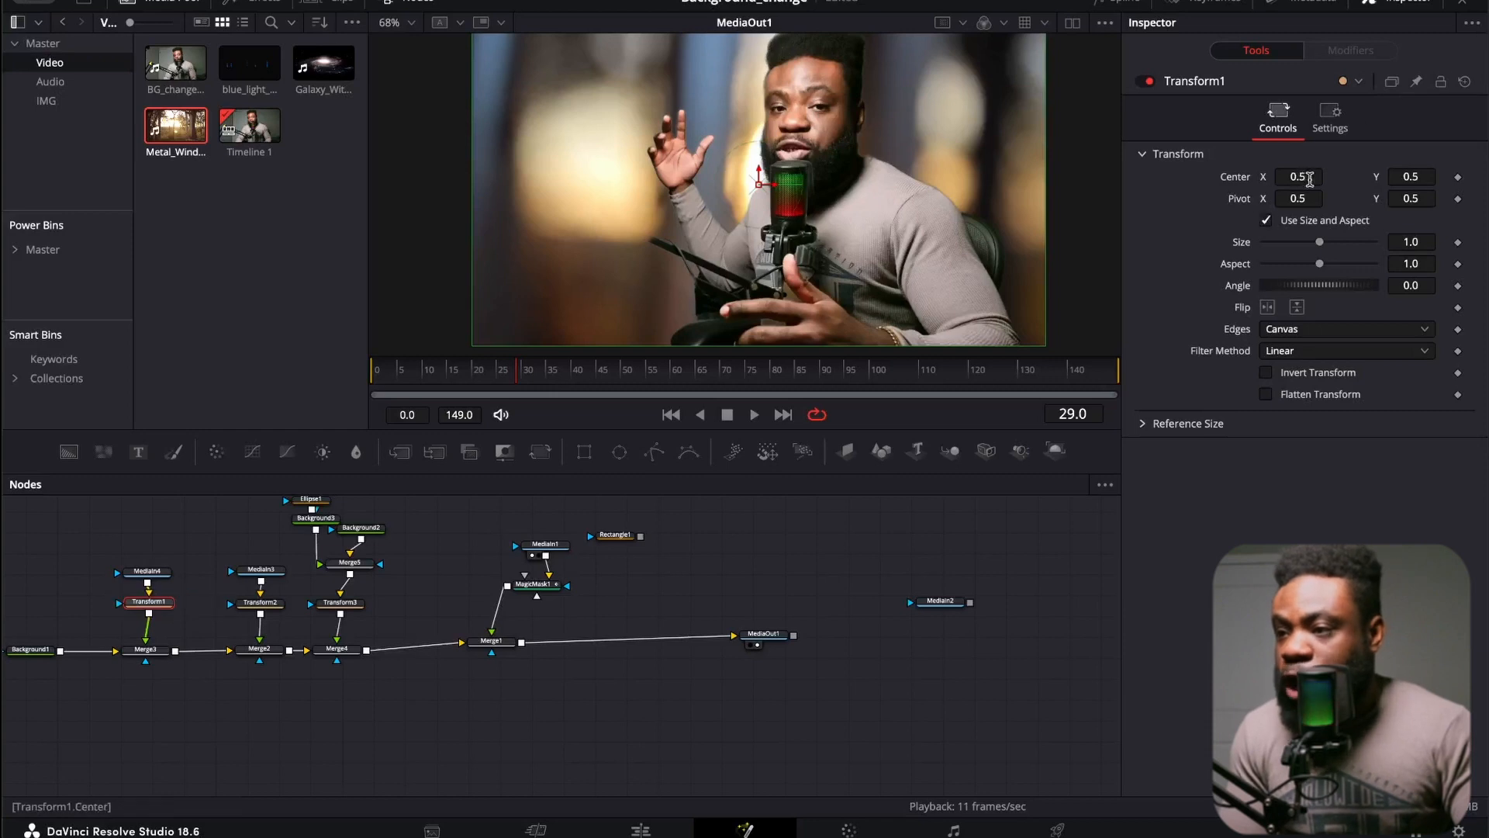
left_click_drag(1300, 176, 31, 176)
left_click_drag(399, 310, 1292, 177)
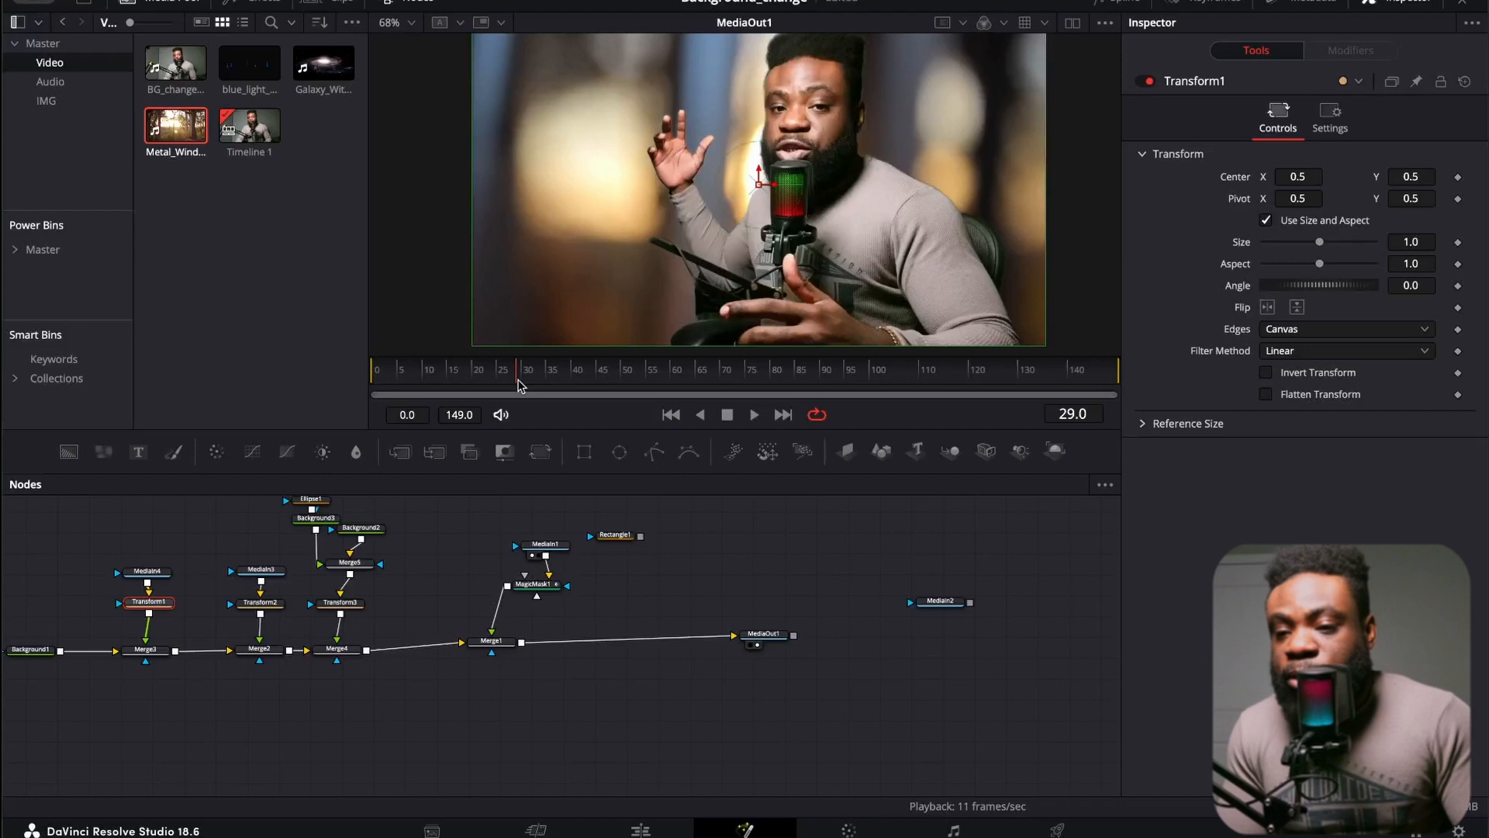
- Insert a Transform node between Merge4 and Merge1
left_click(337, 656)
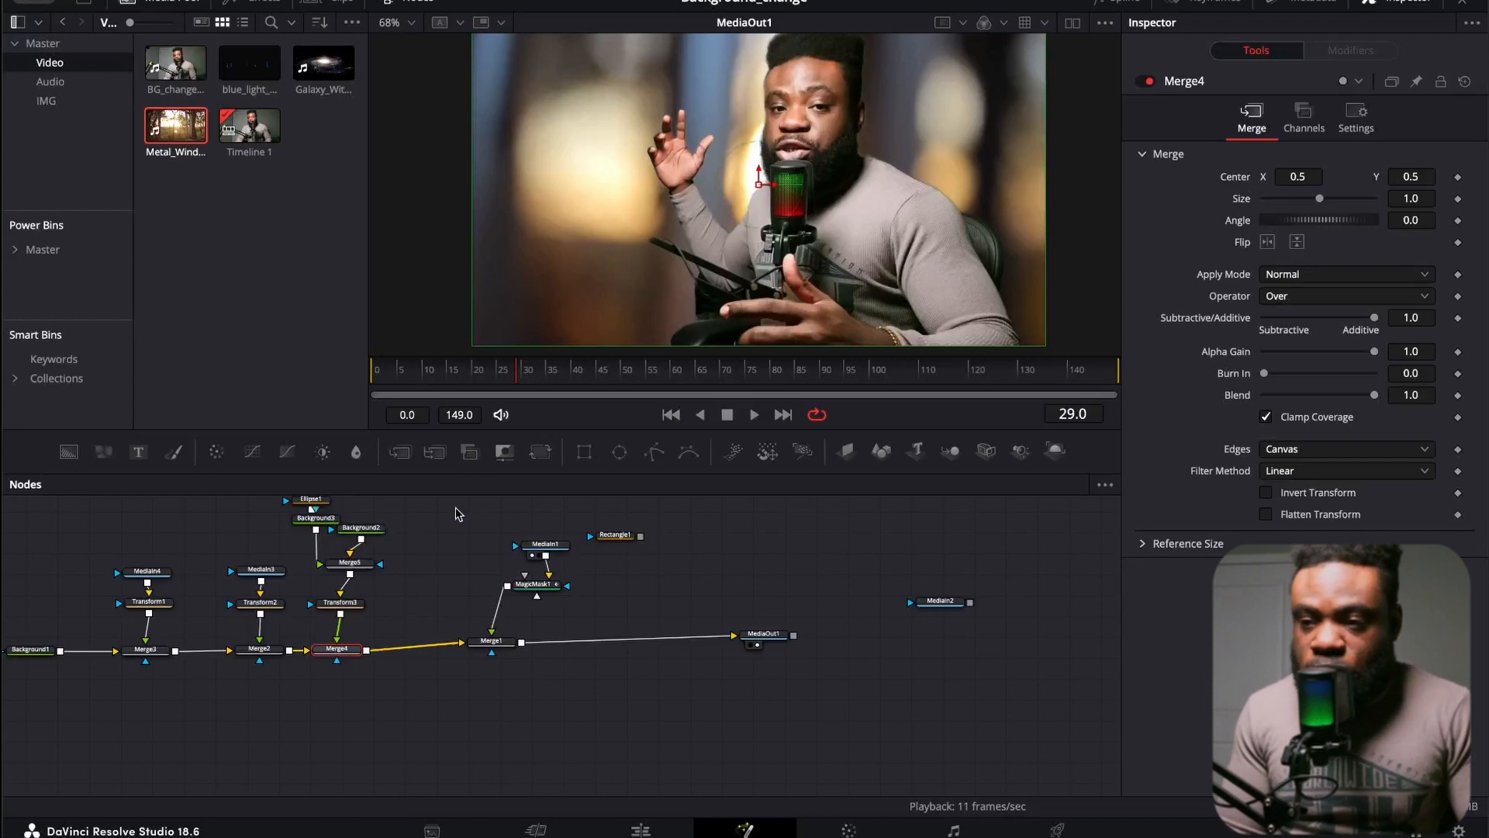
left_click(542, 454)
mouse_move(409, 654)
left_mouse_down()
mouse_move(435, 656)
mouse_move(414, 656)
left_mouse_up()
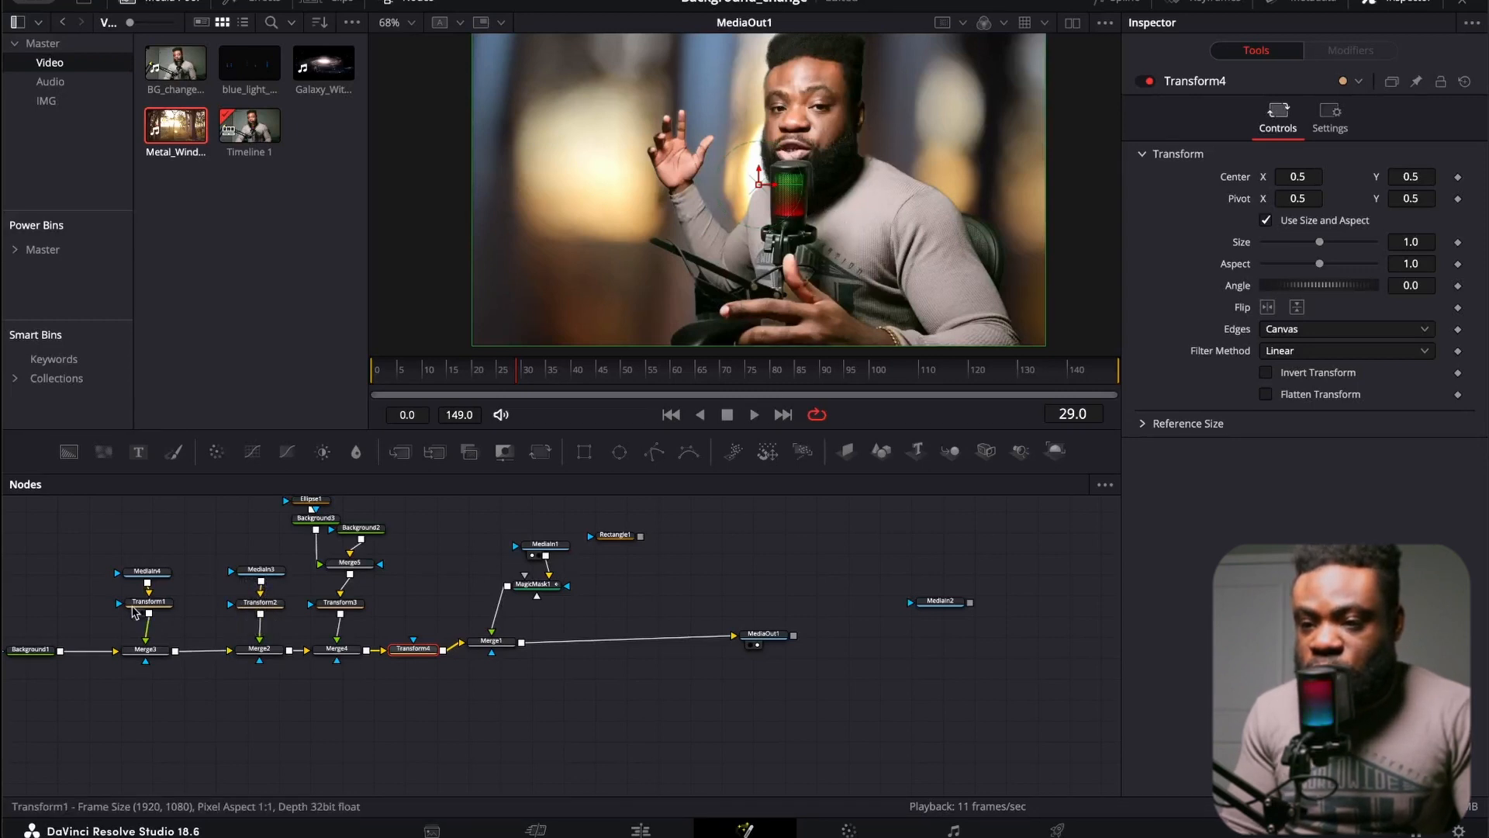
- Try reducing Transform1's Size to 0.8 and reset it to the default
left_click(155, 606)
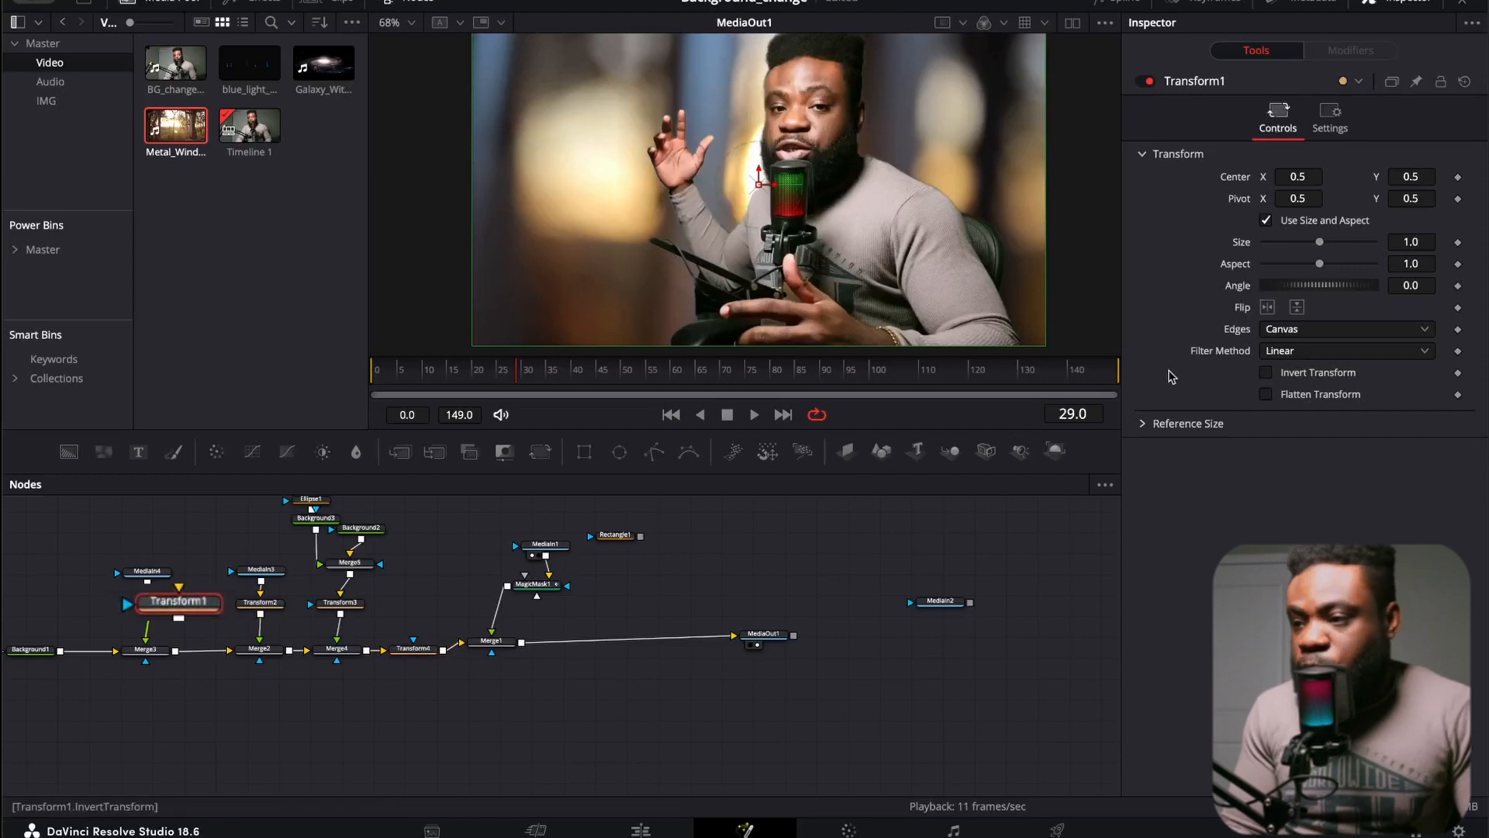
left_click_drag(1319, 242, 1311, 248)
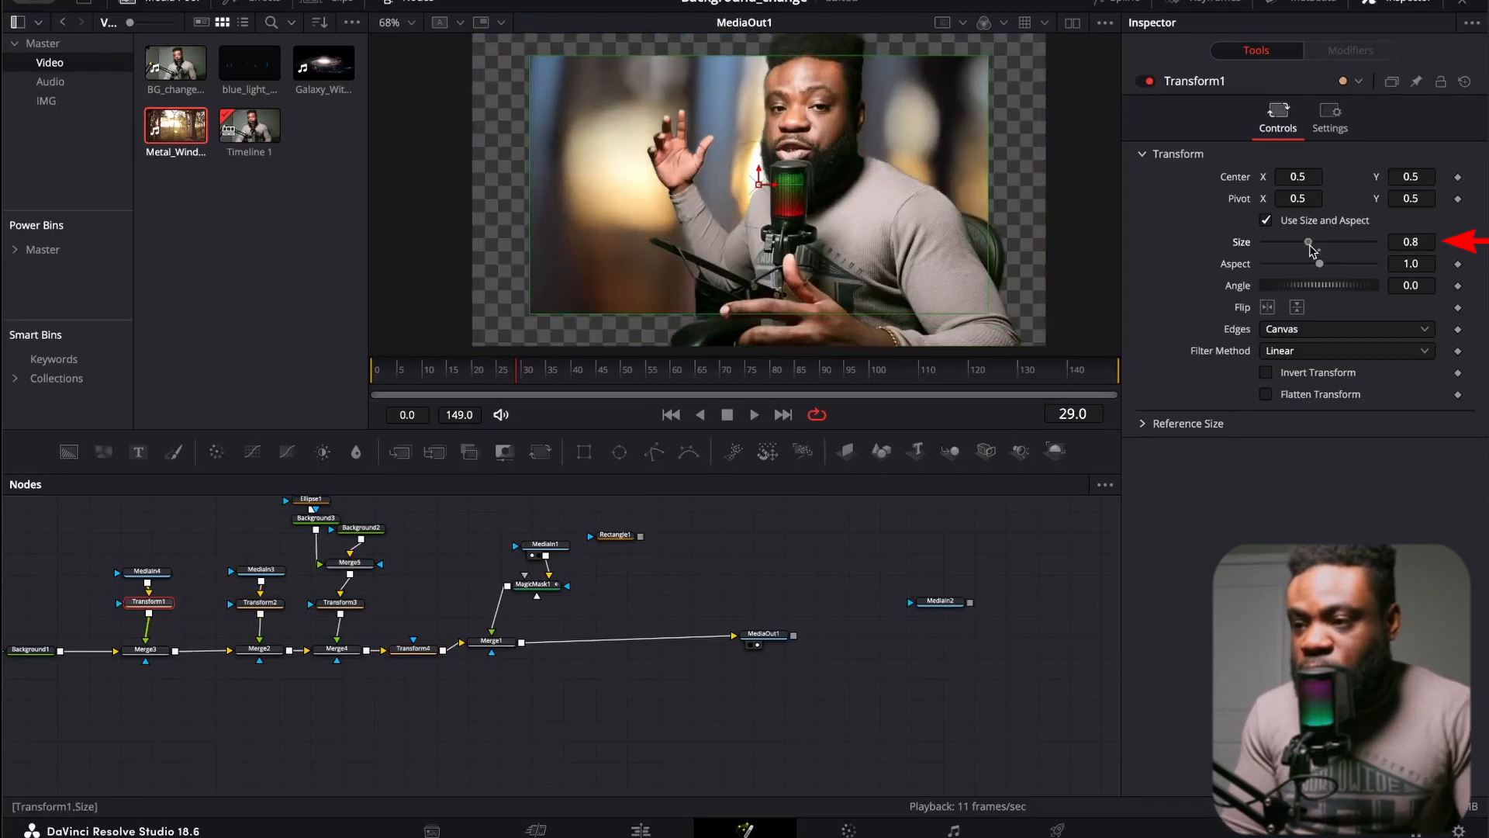
double_click(1242, 245)
- Try Transform4 with Size 0.815 and Center X -0.561 to move all backgrounds together, and reset its Size
left_click(413, 650)
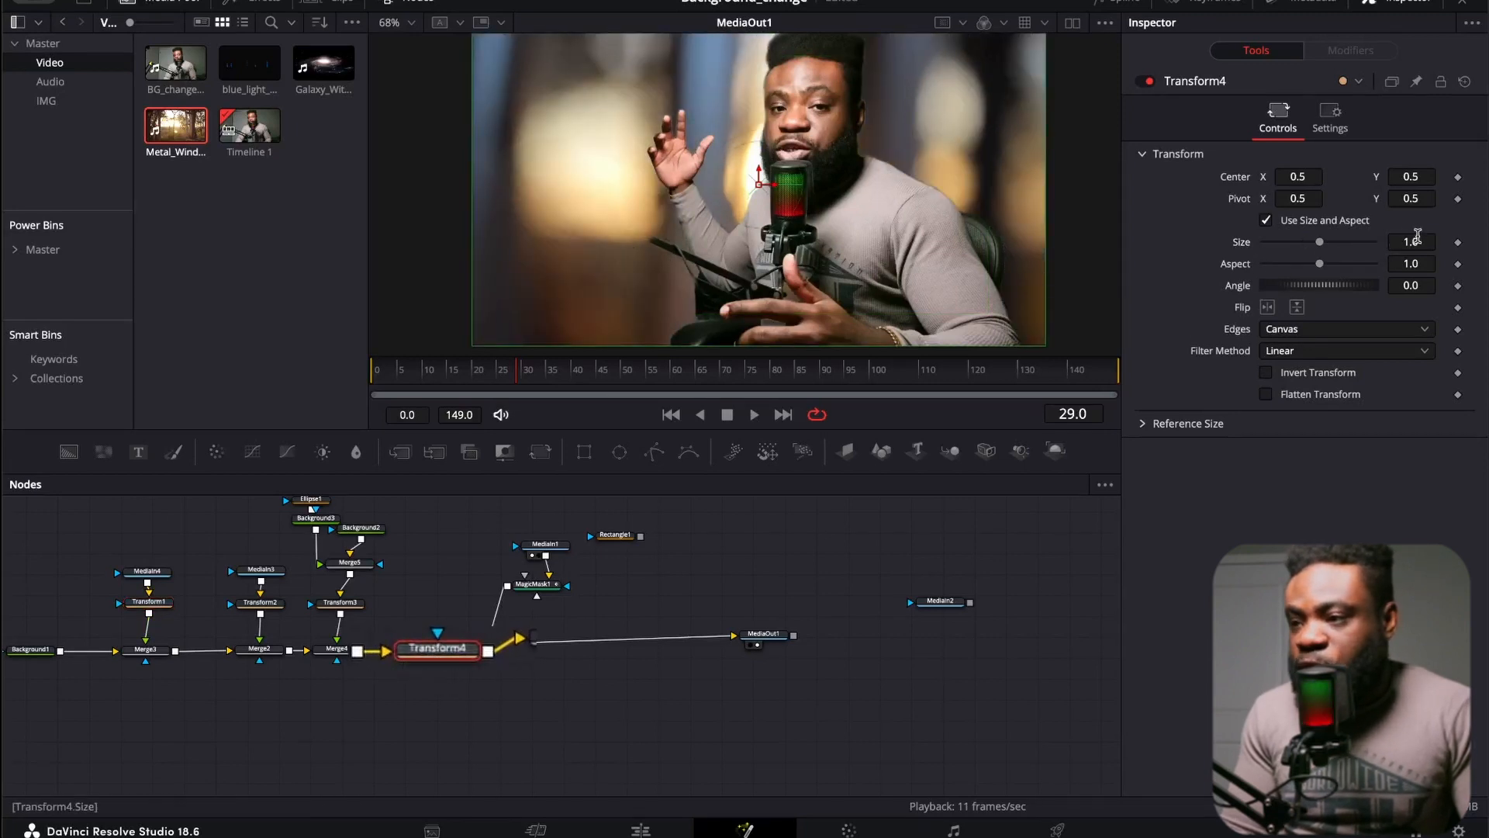
left_click_drag(1423, 241, 1385, 241)
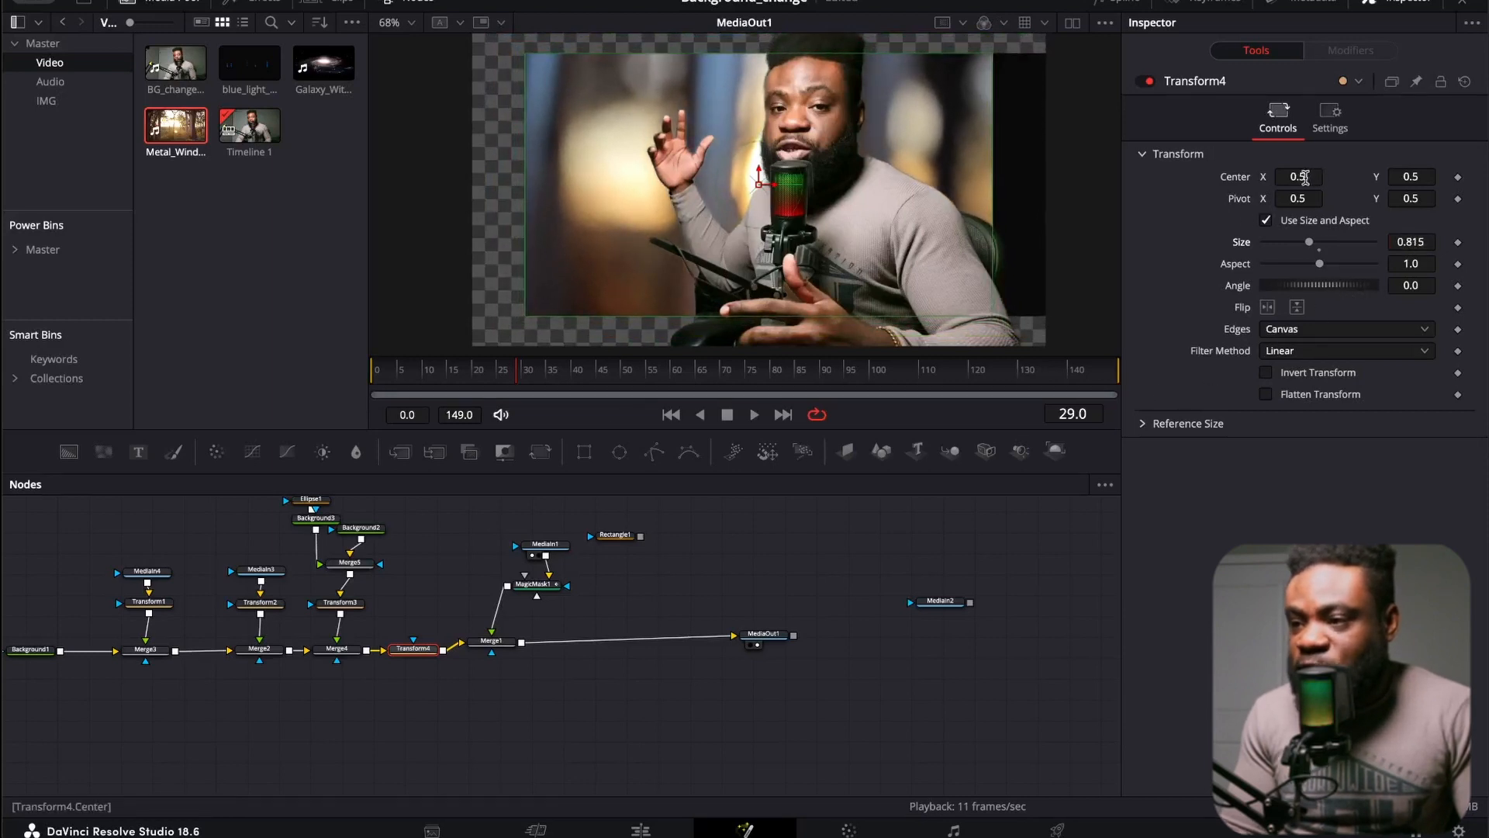
left_click_drag(1304, 177, 1244, 177)
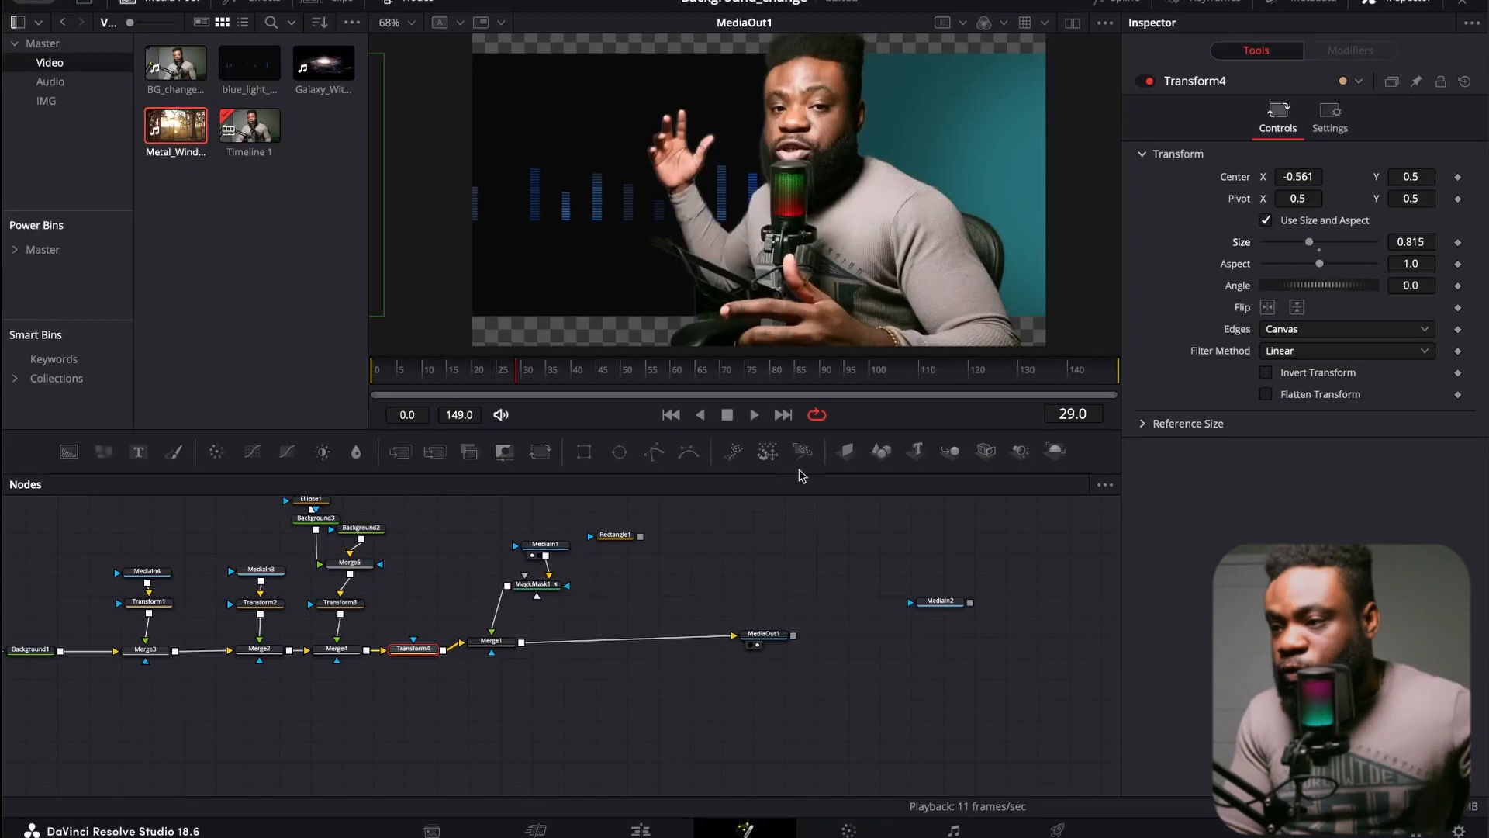
double_click(1240, 242)
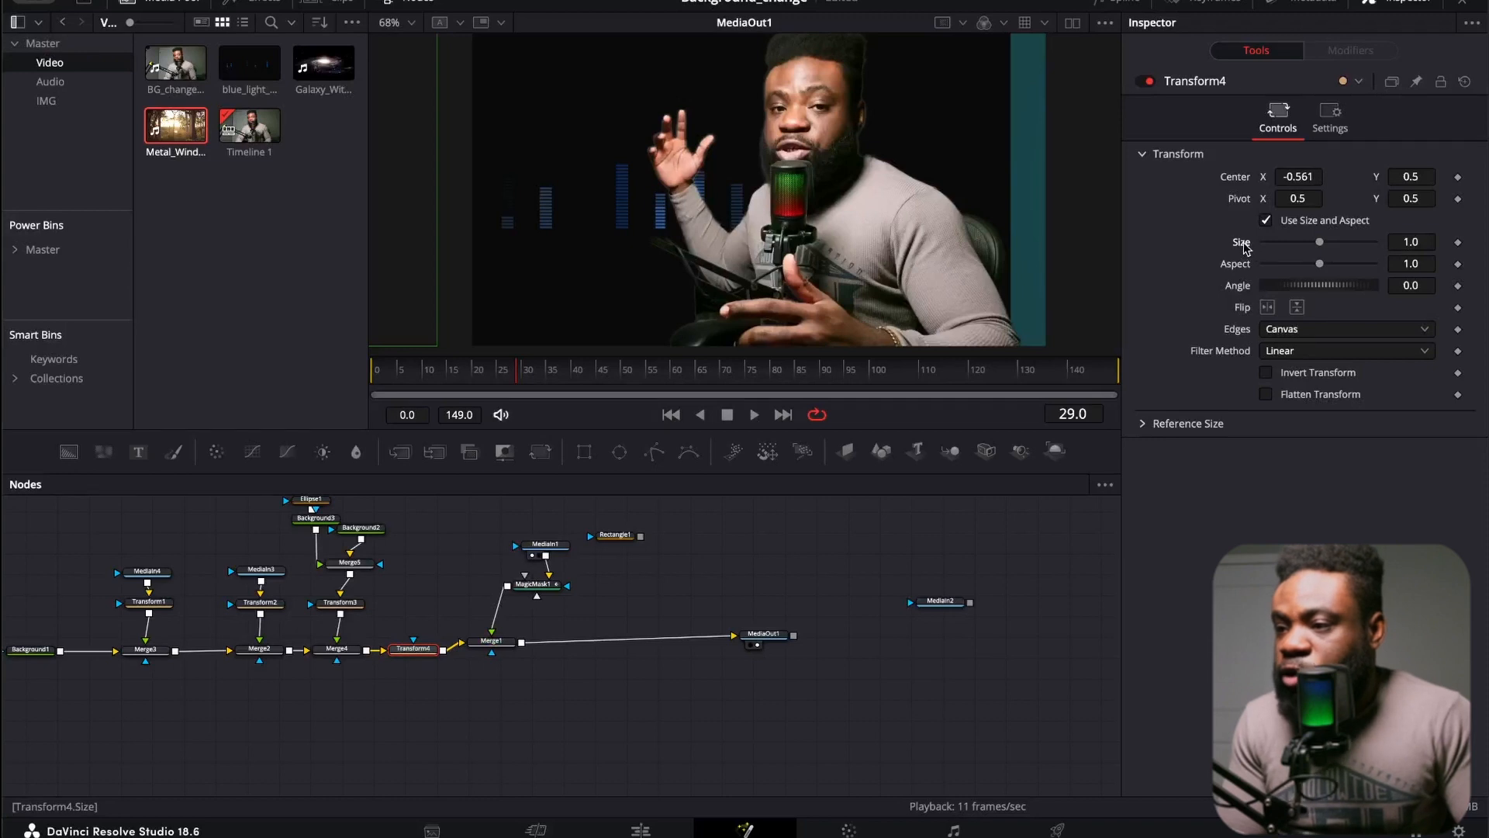
- Keyframe Transform4's Center X at 0.5 on frame 0 and at -0.5 on frame 10
left_click(380, 372)
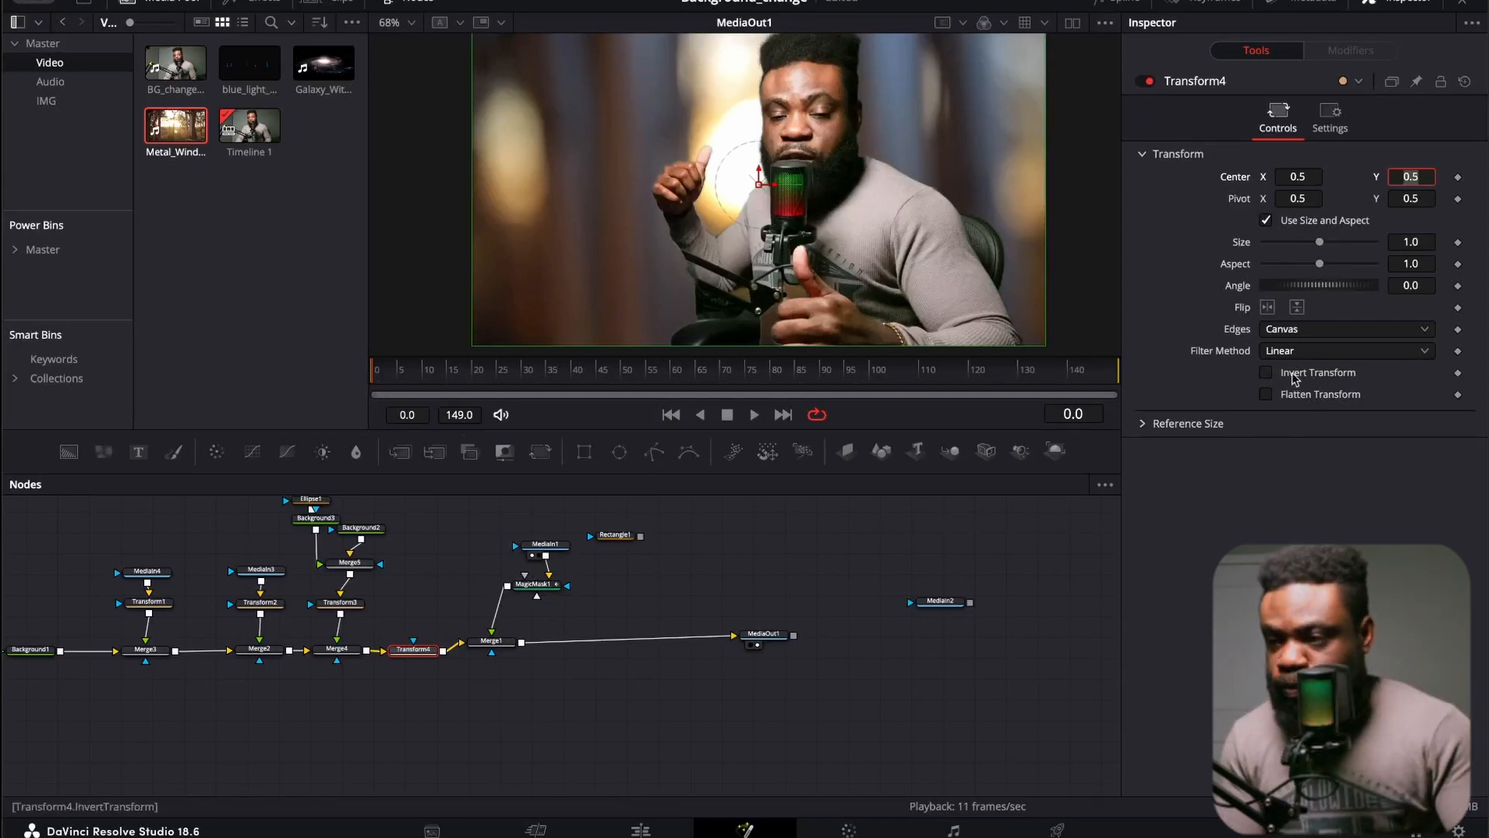
left_click(1458, 176)
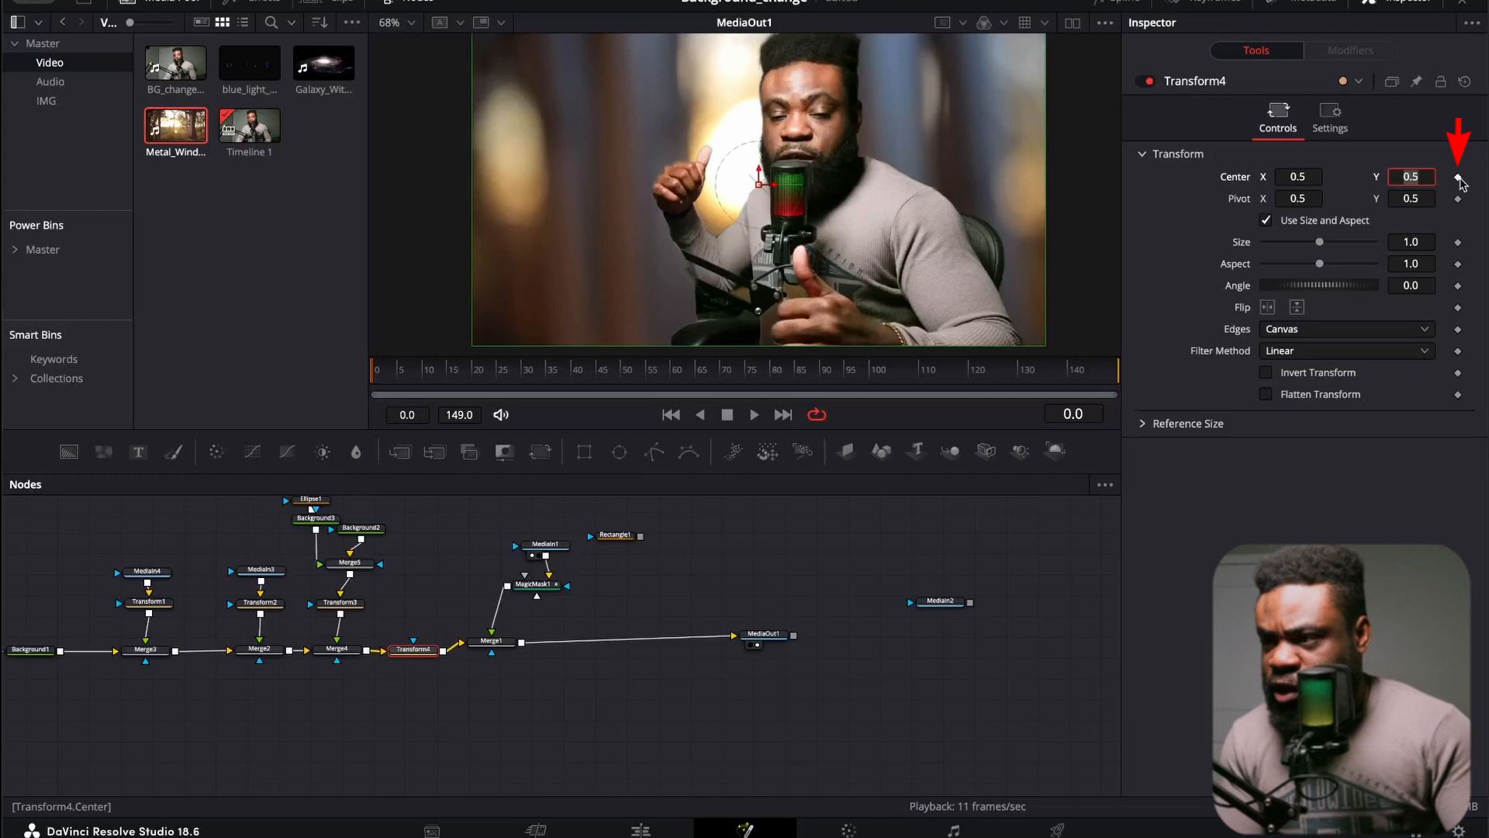
left_click(419, 388)
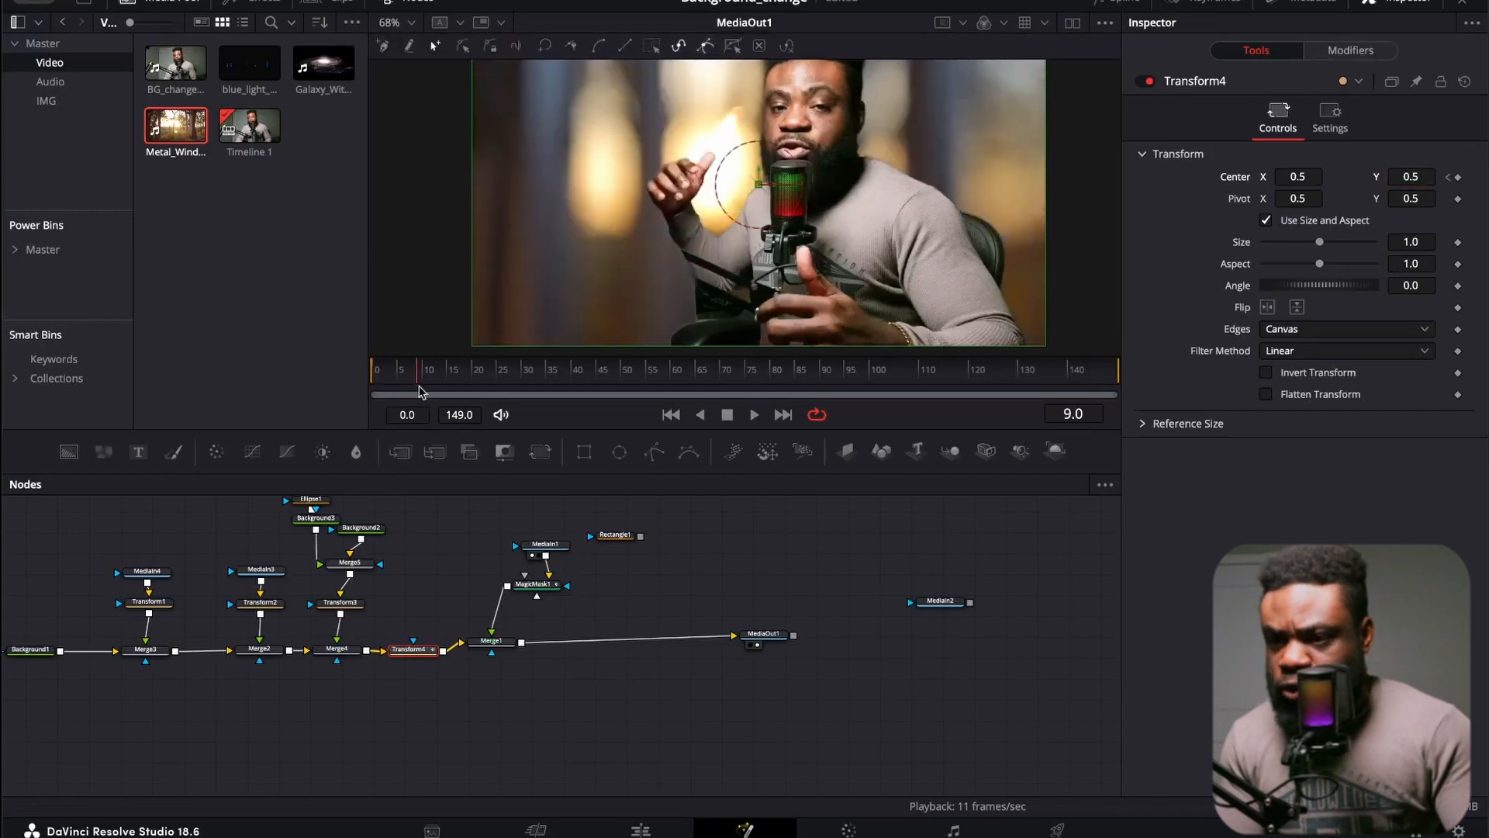
left_click_drag(419, 387, 423, 388)
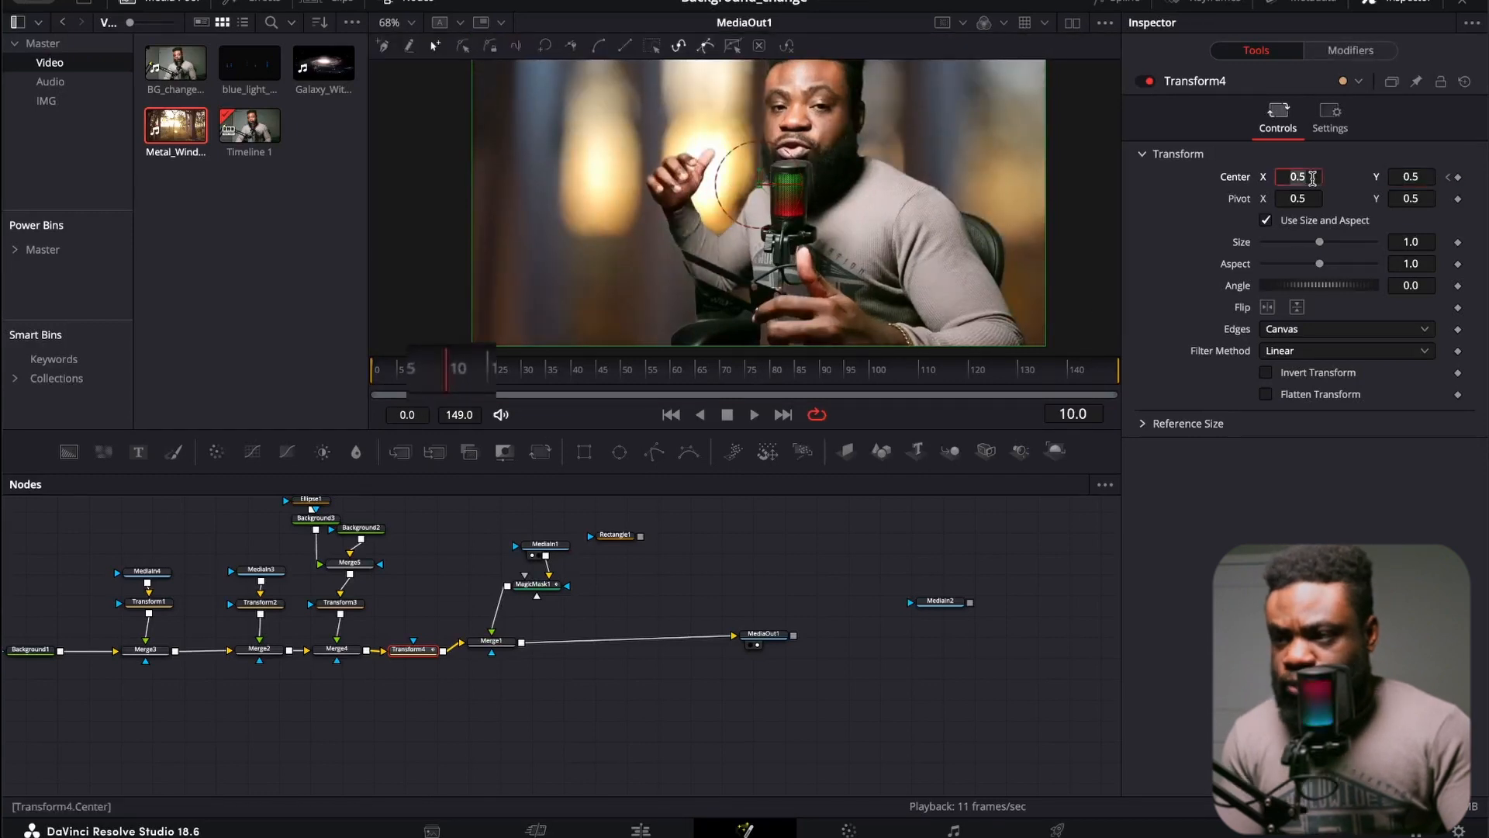
type("-")
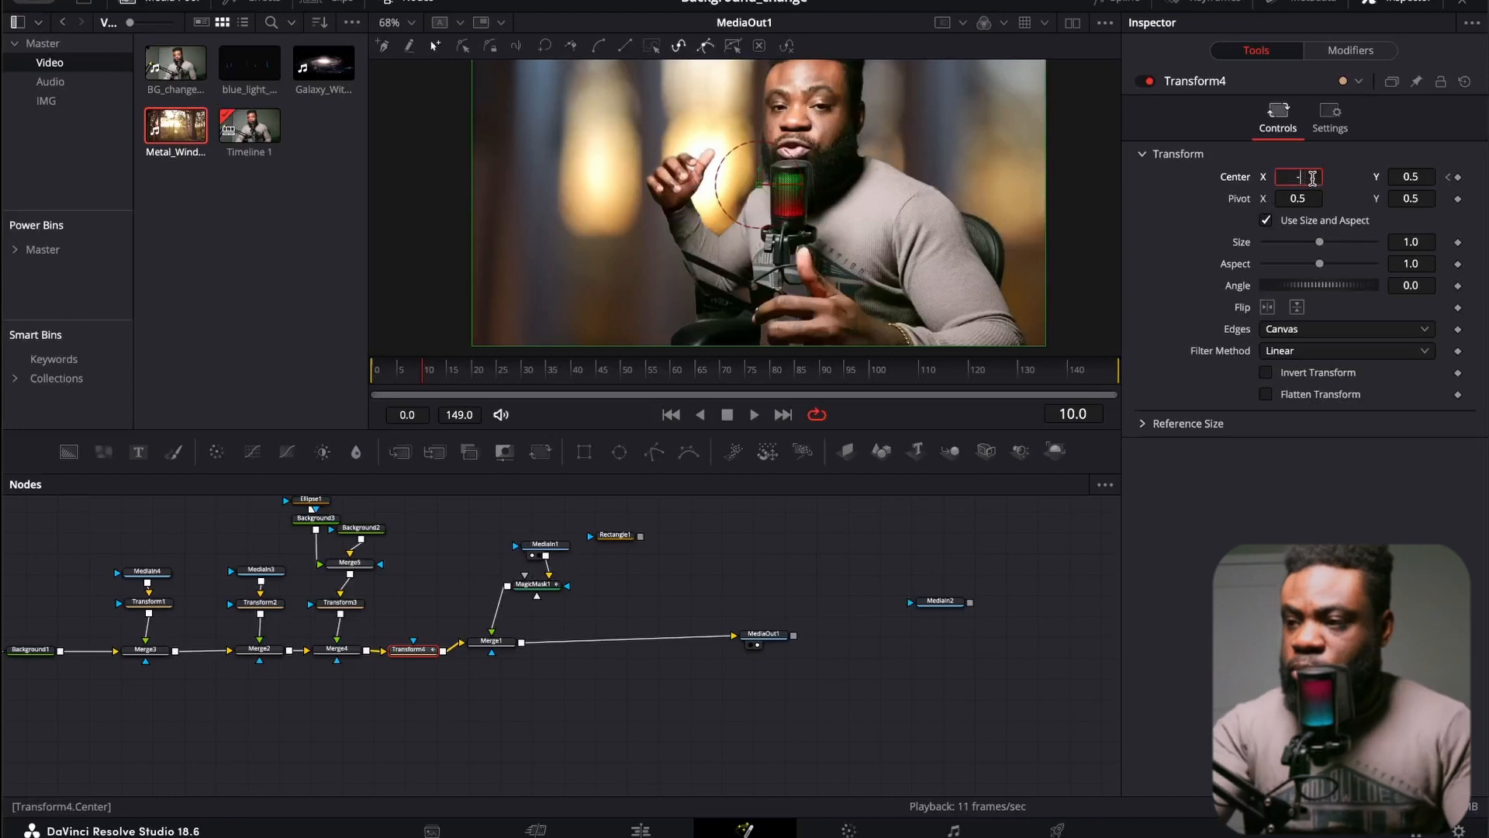
type("0.5")
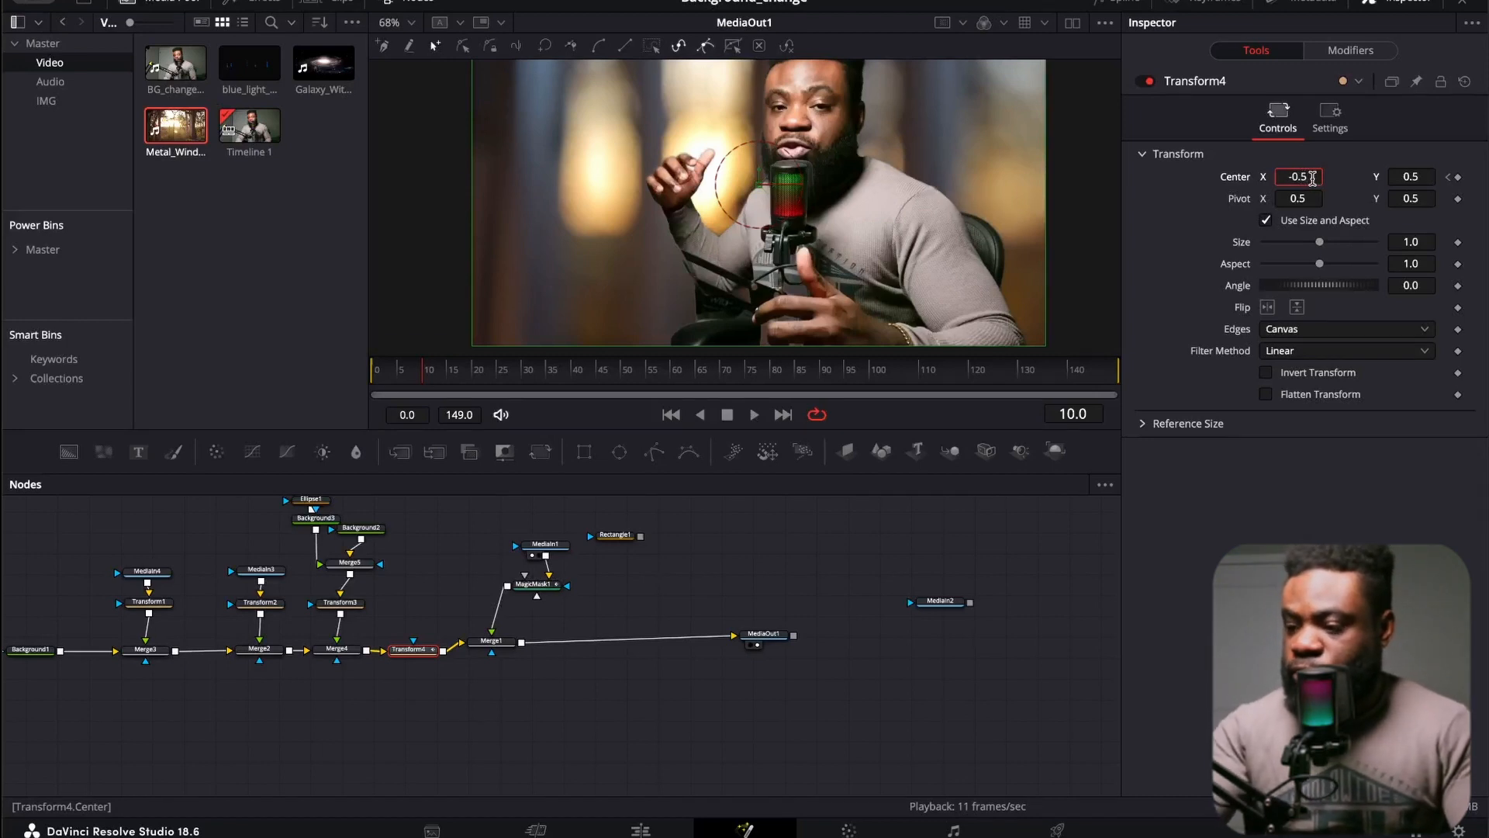
key("Tab")
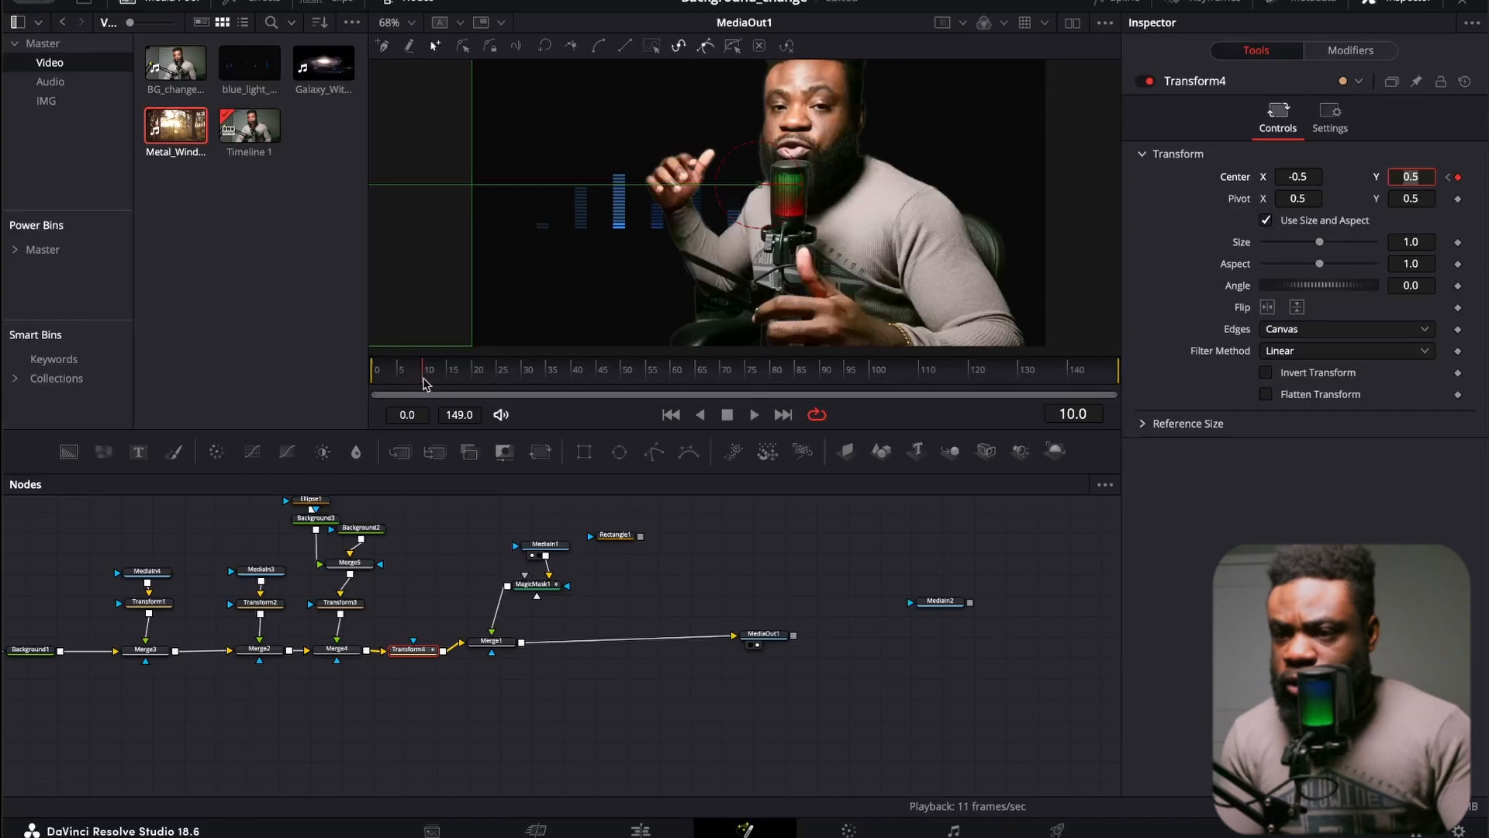
- Keyframe Transform4's Center X at -0.5 on frame 30 and -1.5 on frame 40, and play the animation from the start
left_click_drag(440, 386, 524, 399)
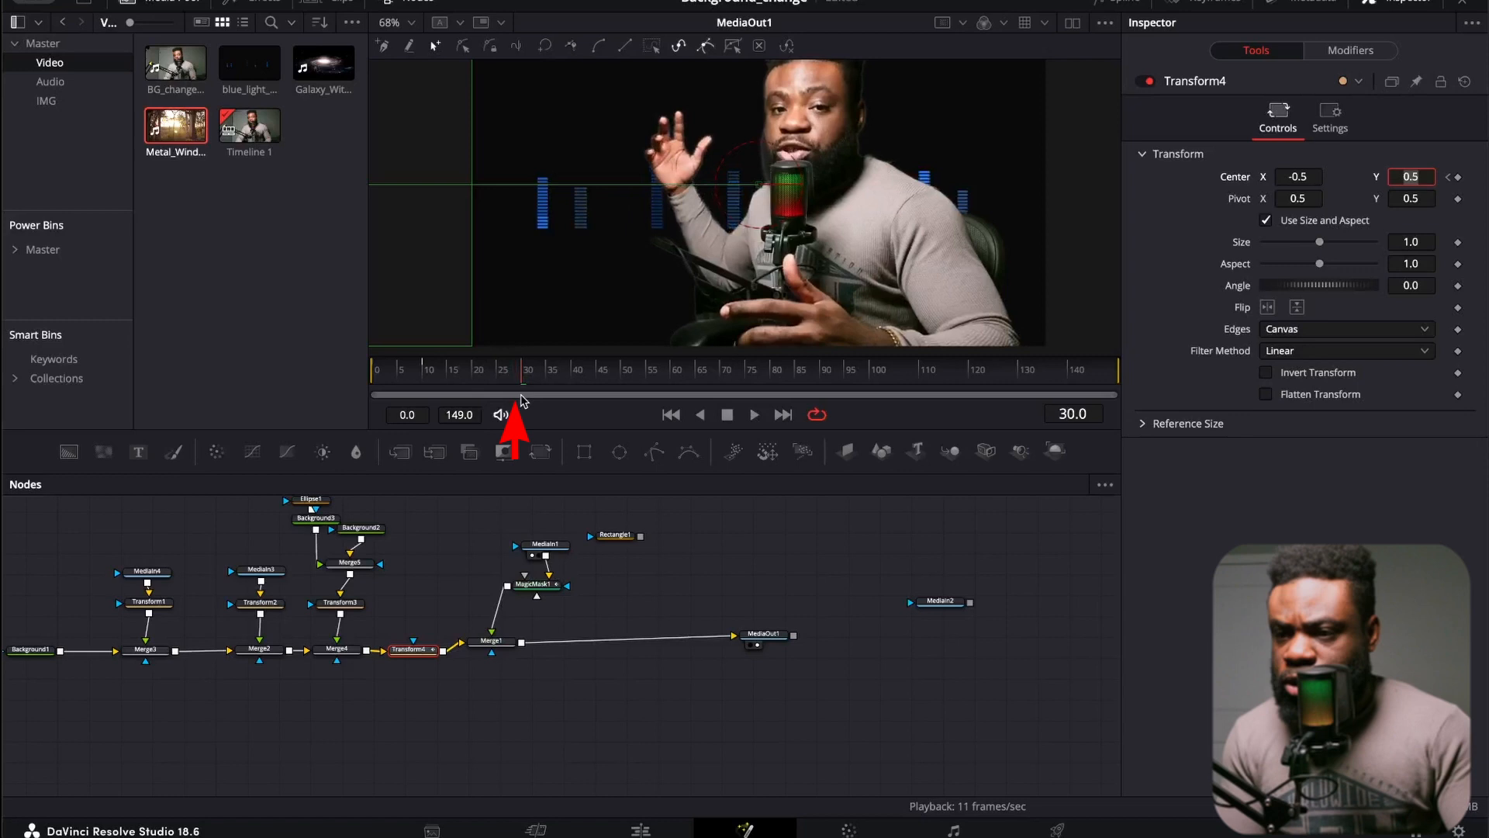
left_click(1459, 177)
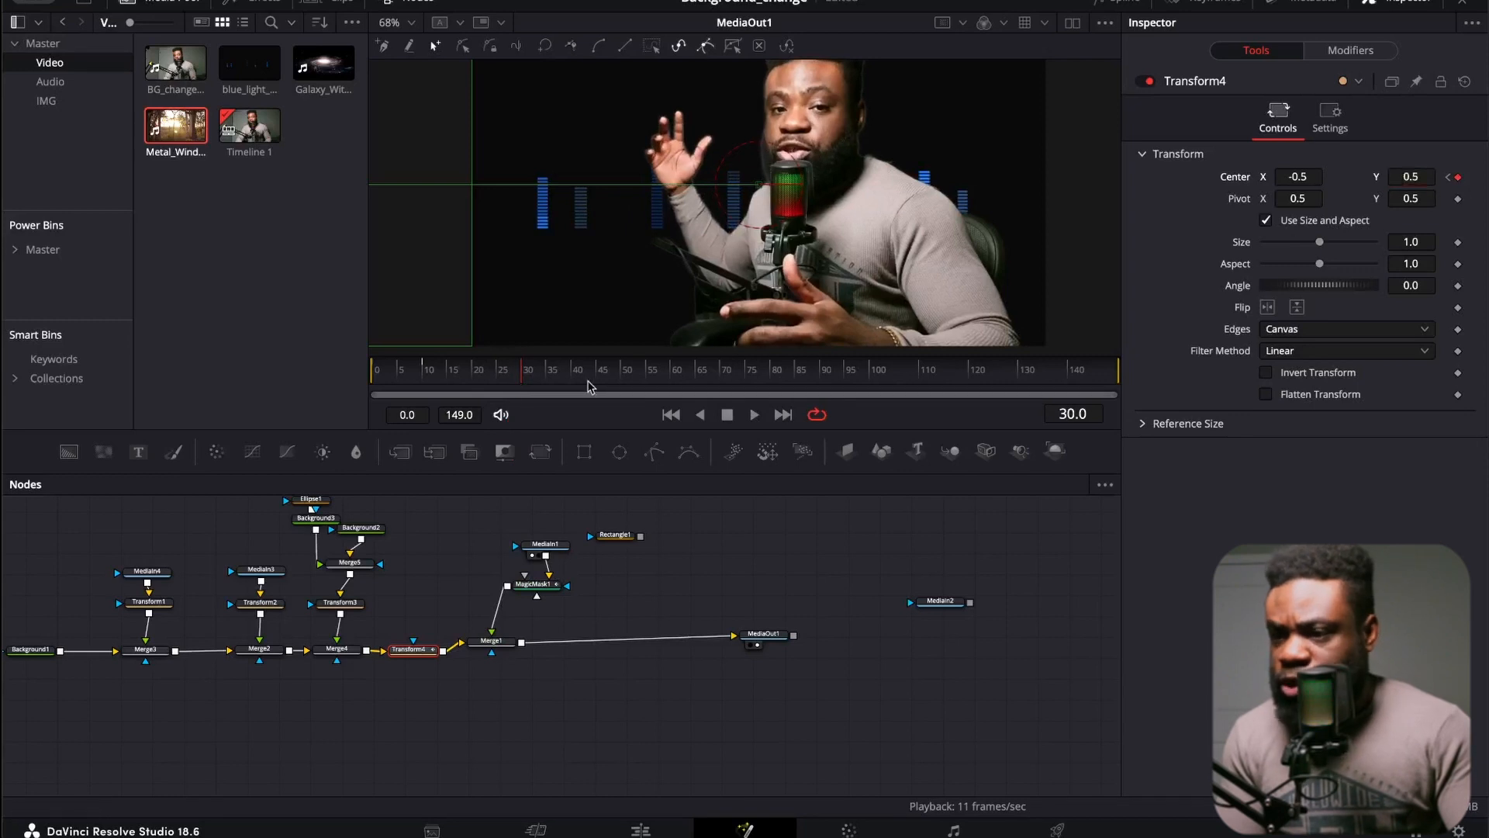
left_click_drag(523, 385, 572, 390)
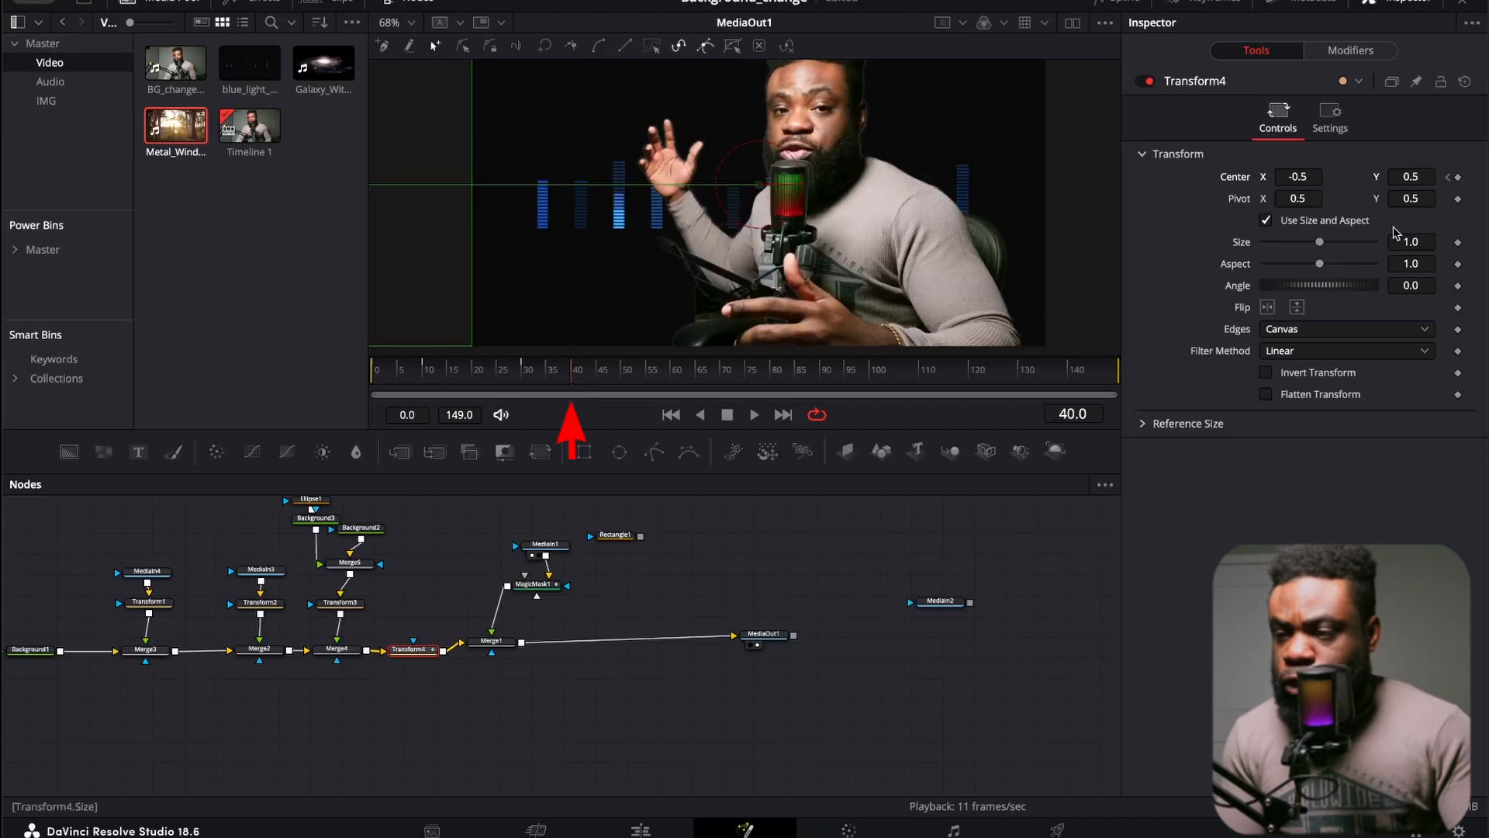
left_click(1311, 180)
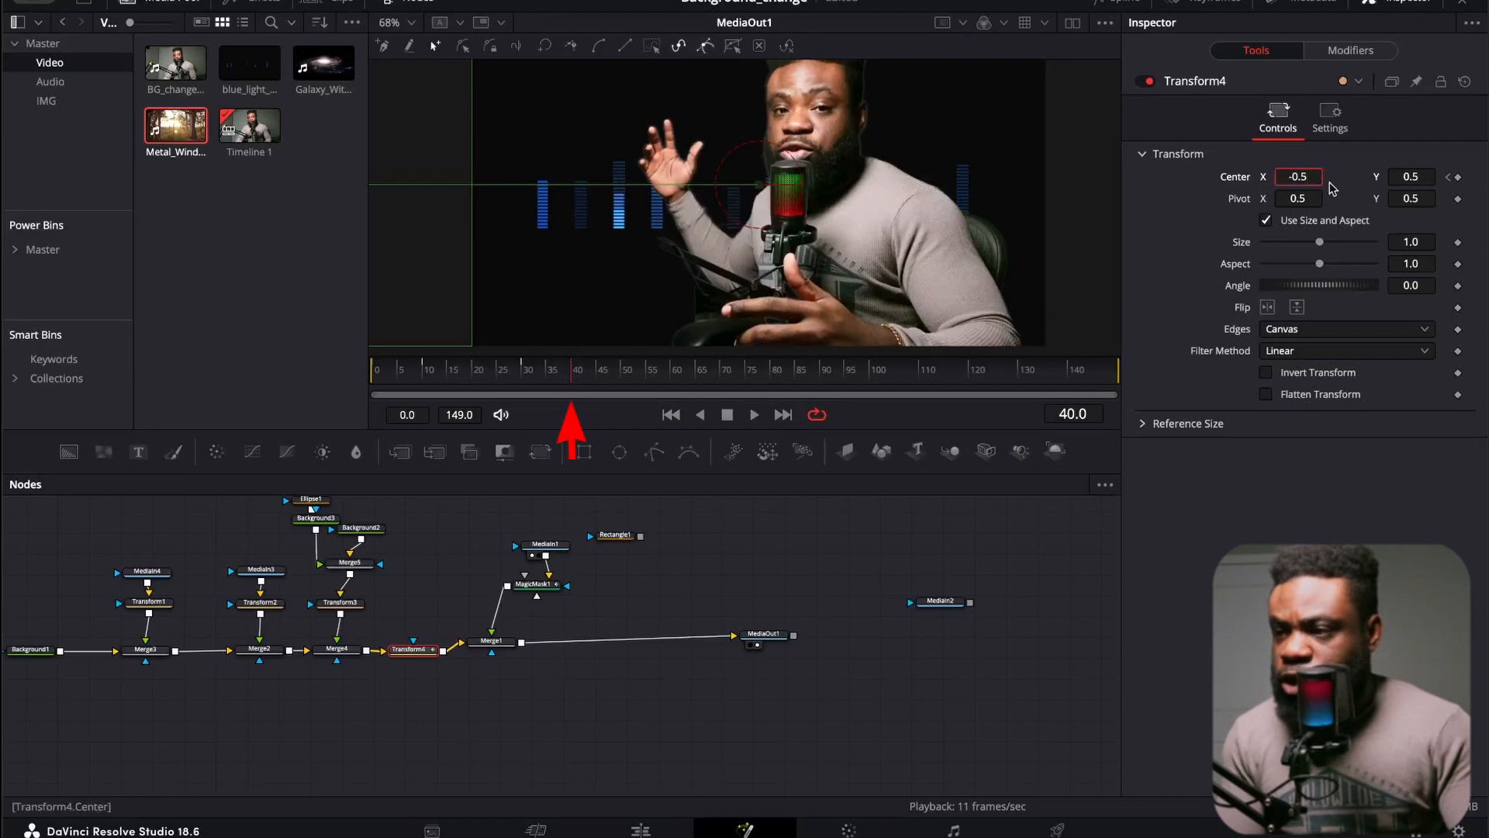
key("BackSpace")
key("BackSpace")
key("BackSpace")
type("1")
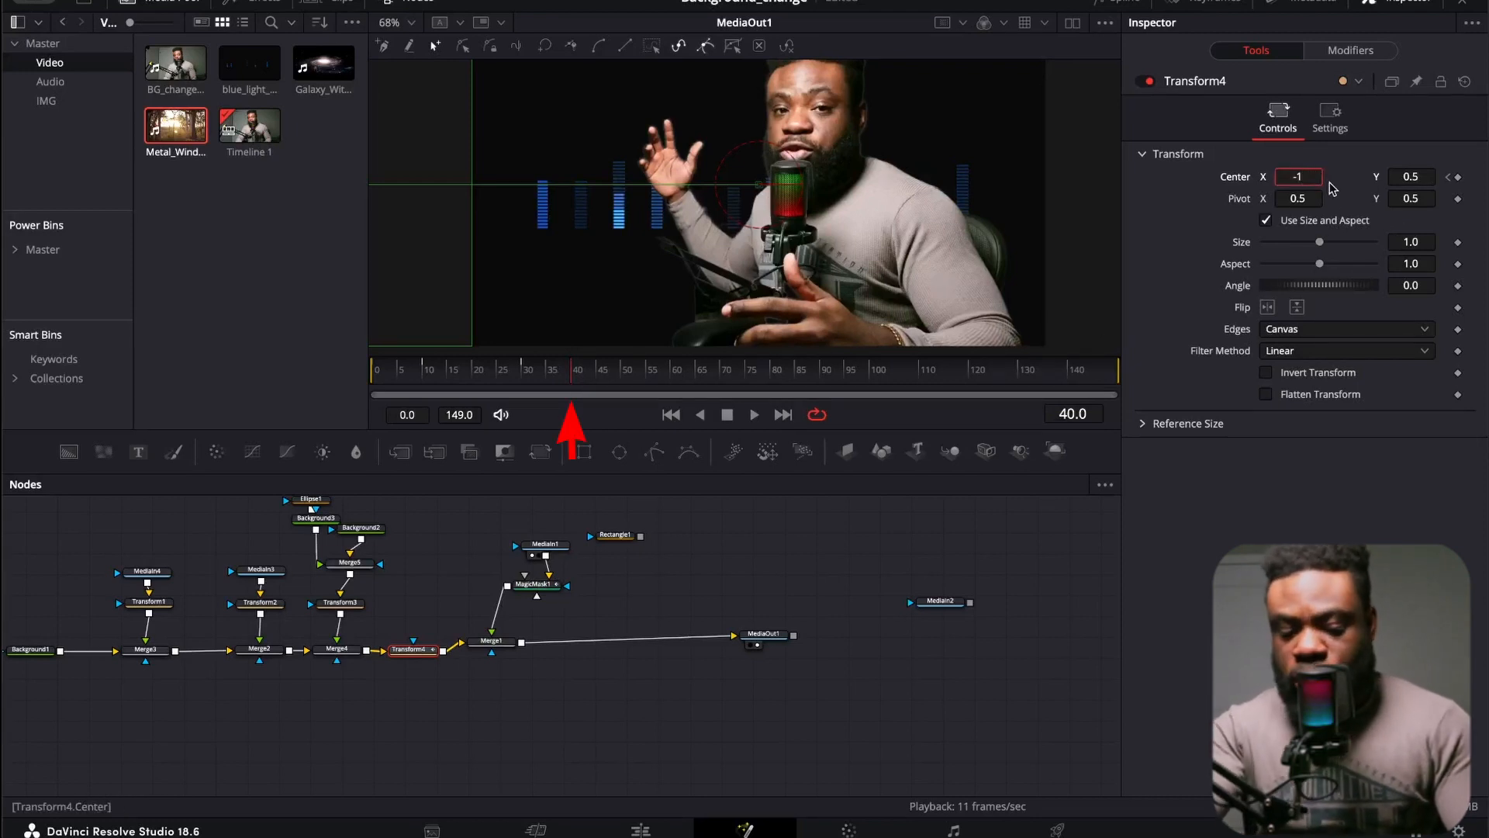
type(".5")
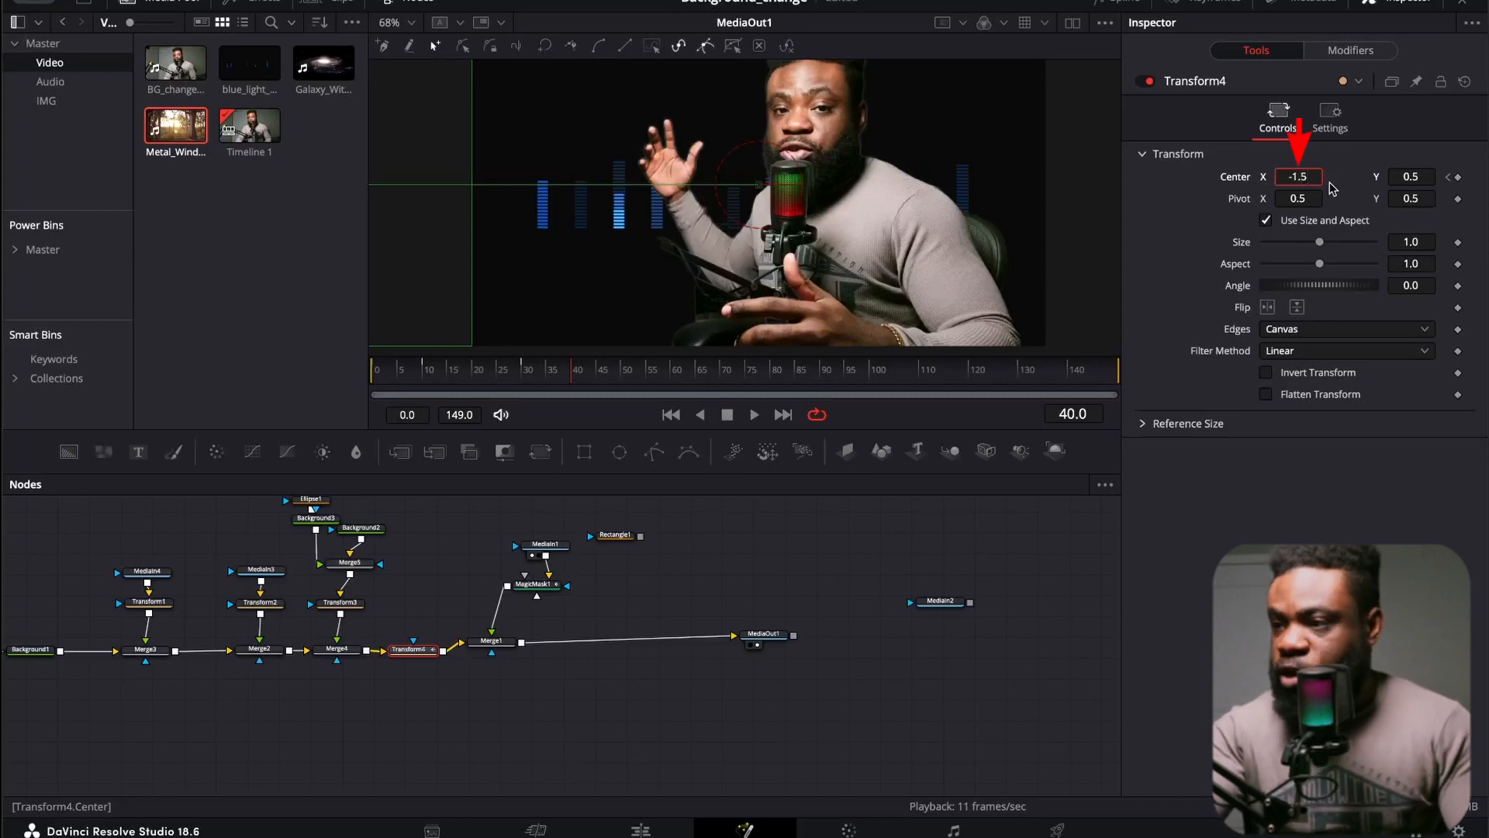
key("Tab")
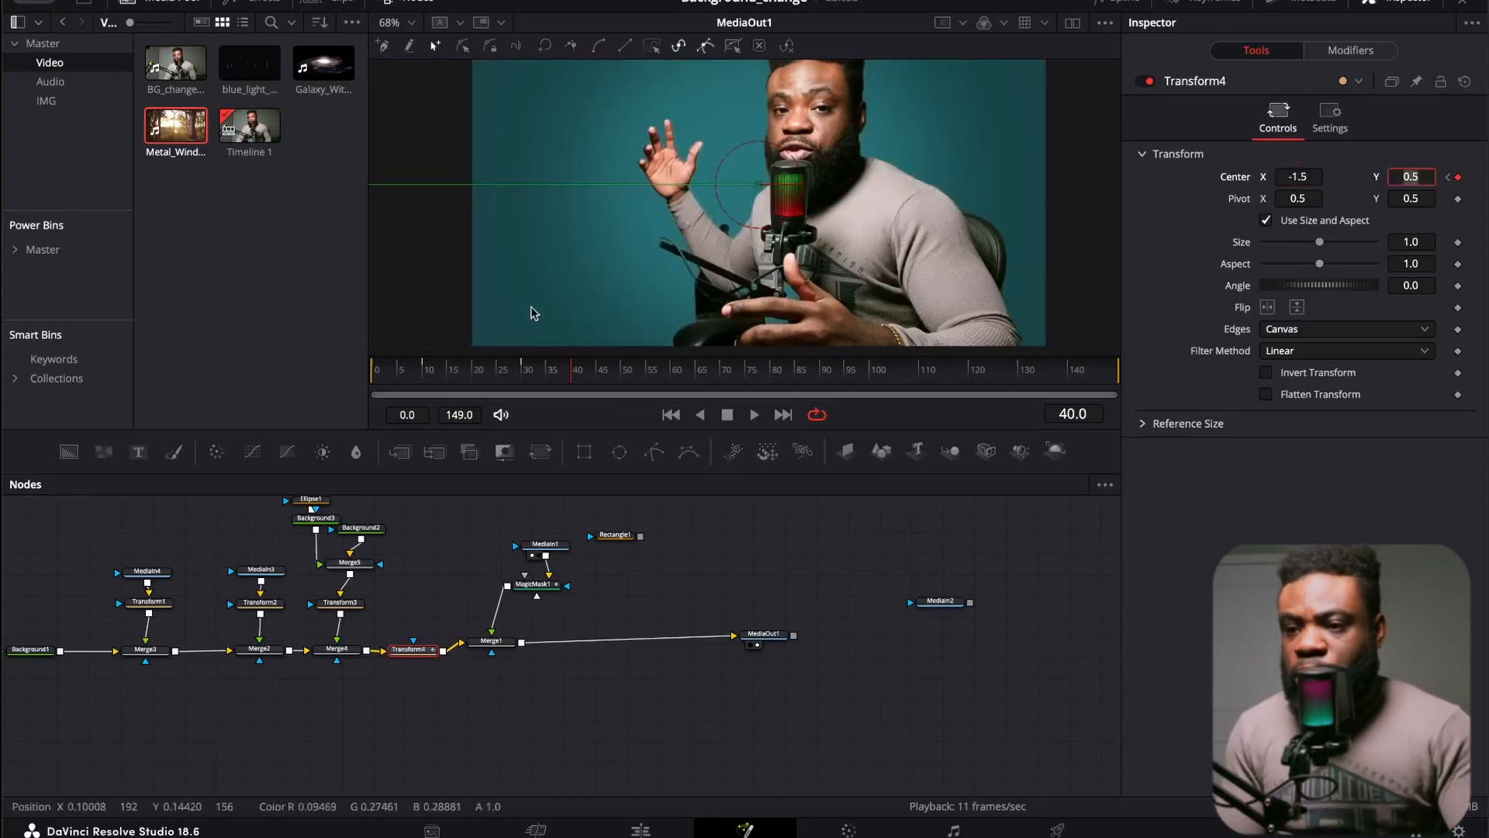
left_click(671, 415)
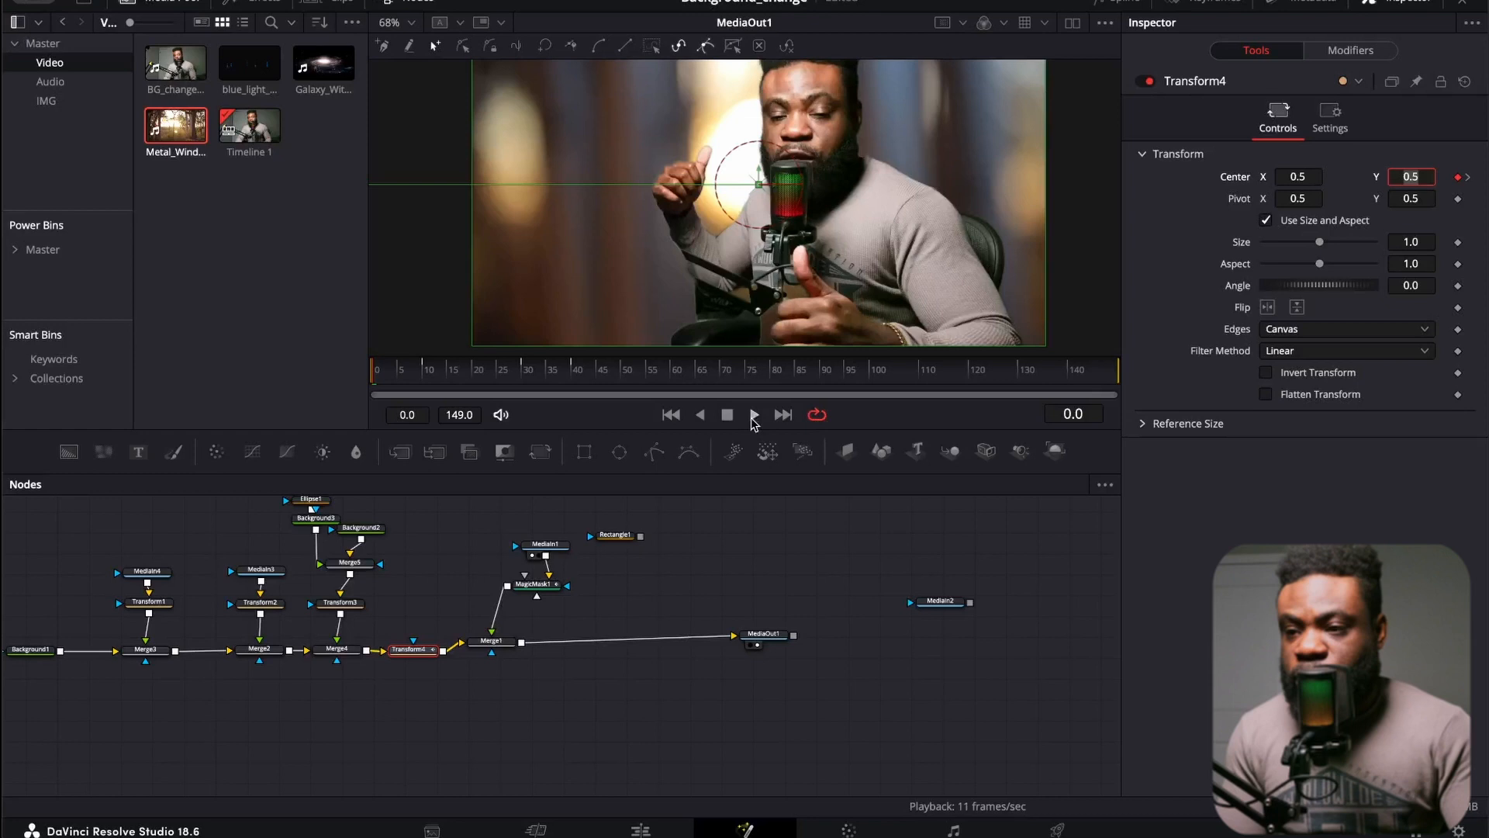
left_click(752, 419)
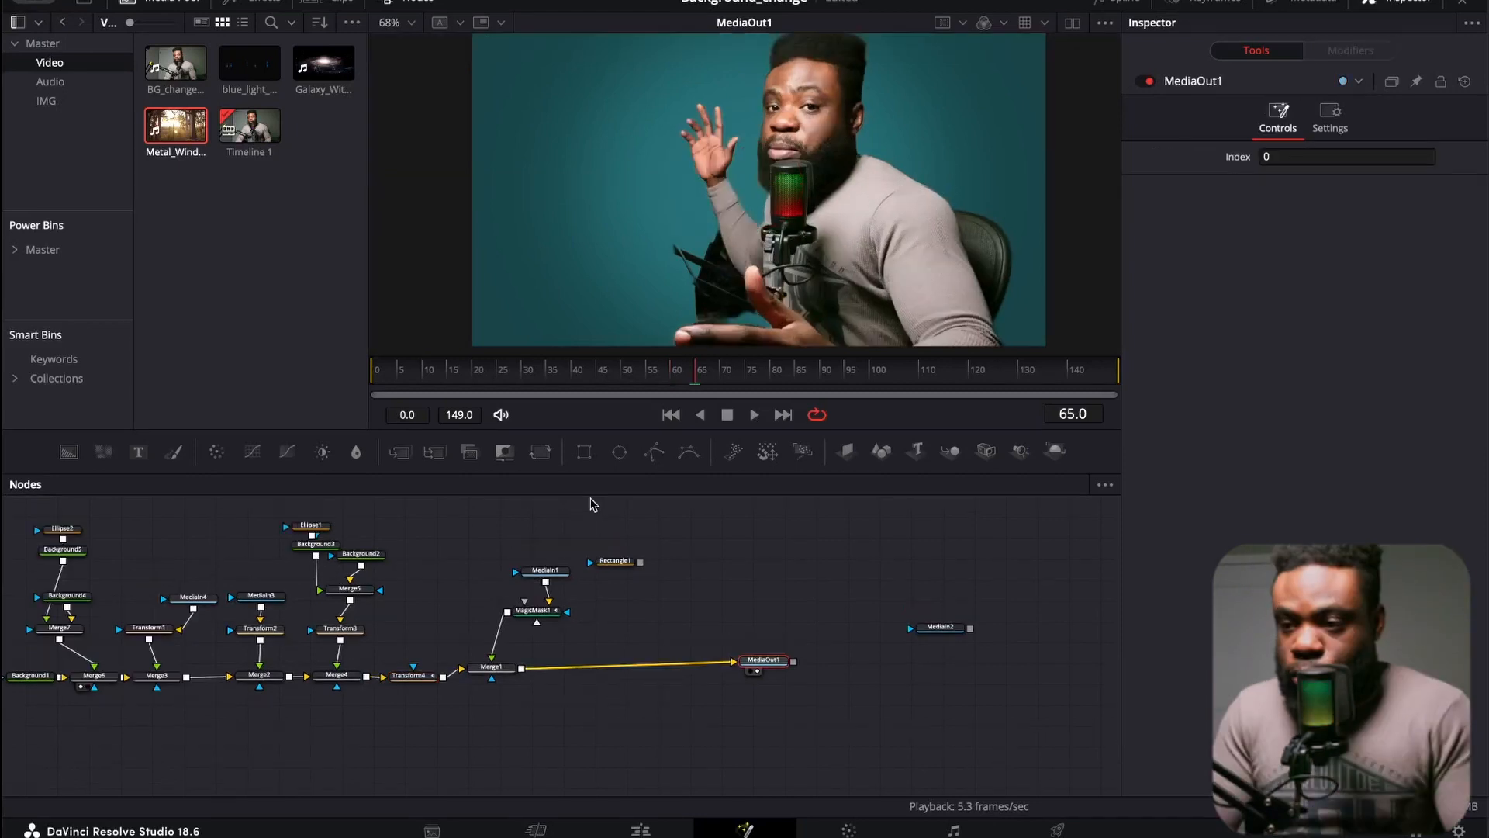
- Keyframe Transform4's Size at 1.0 on frame 65 and at 0.65 on frame 75
left_click(411, 676)
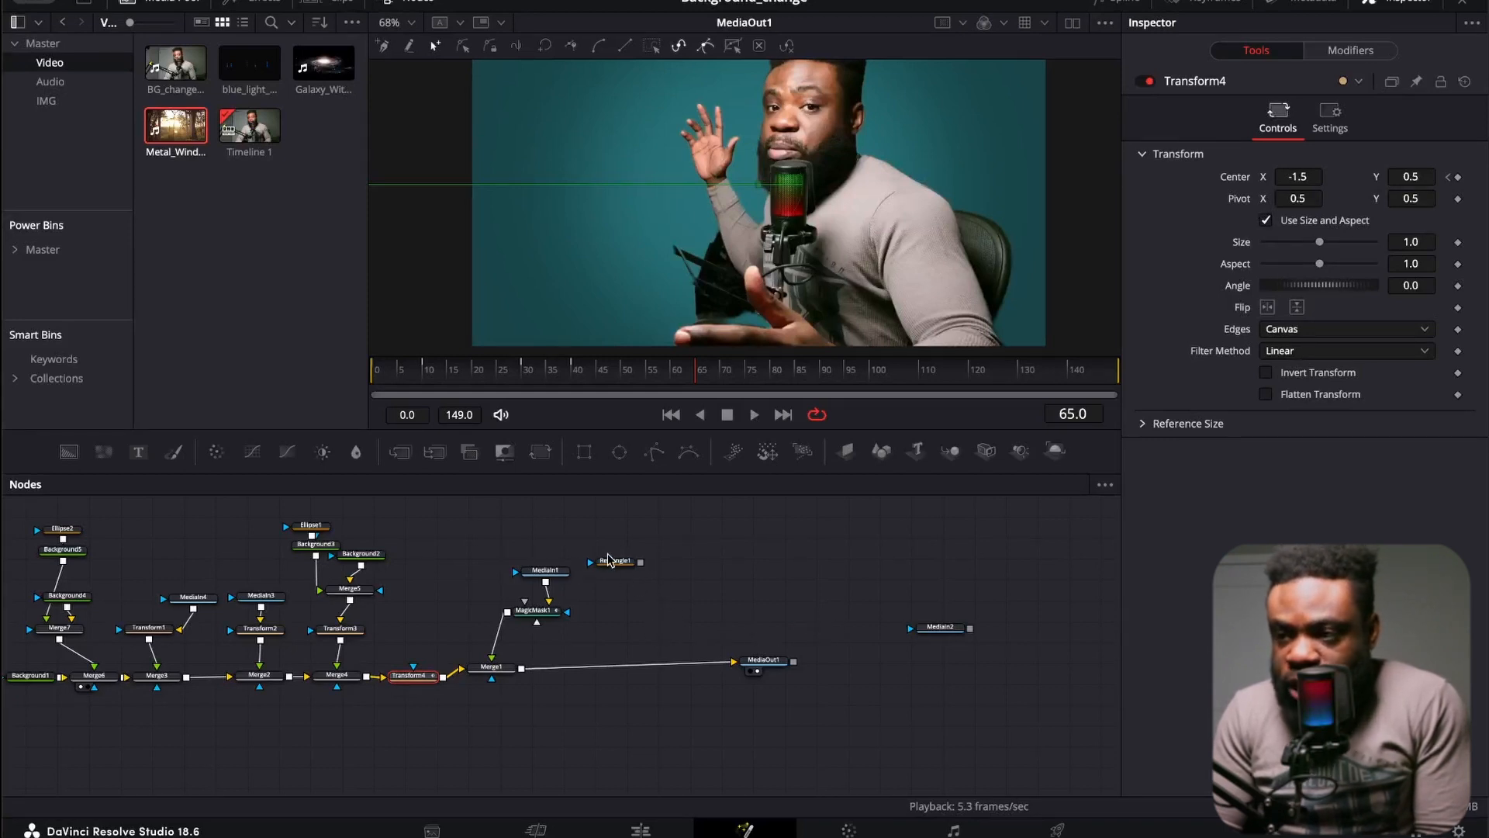
left_click(694, 379)
left_click(1458, 242)
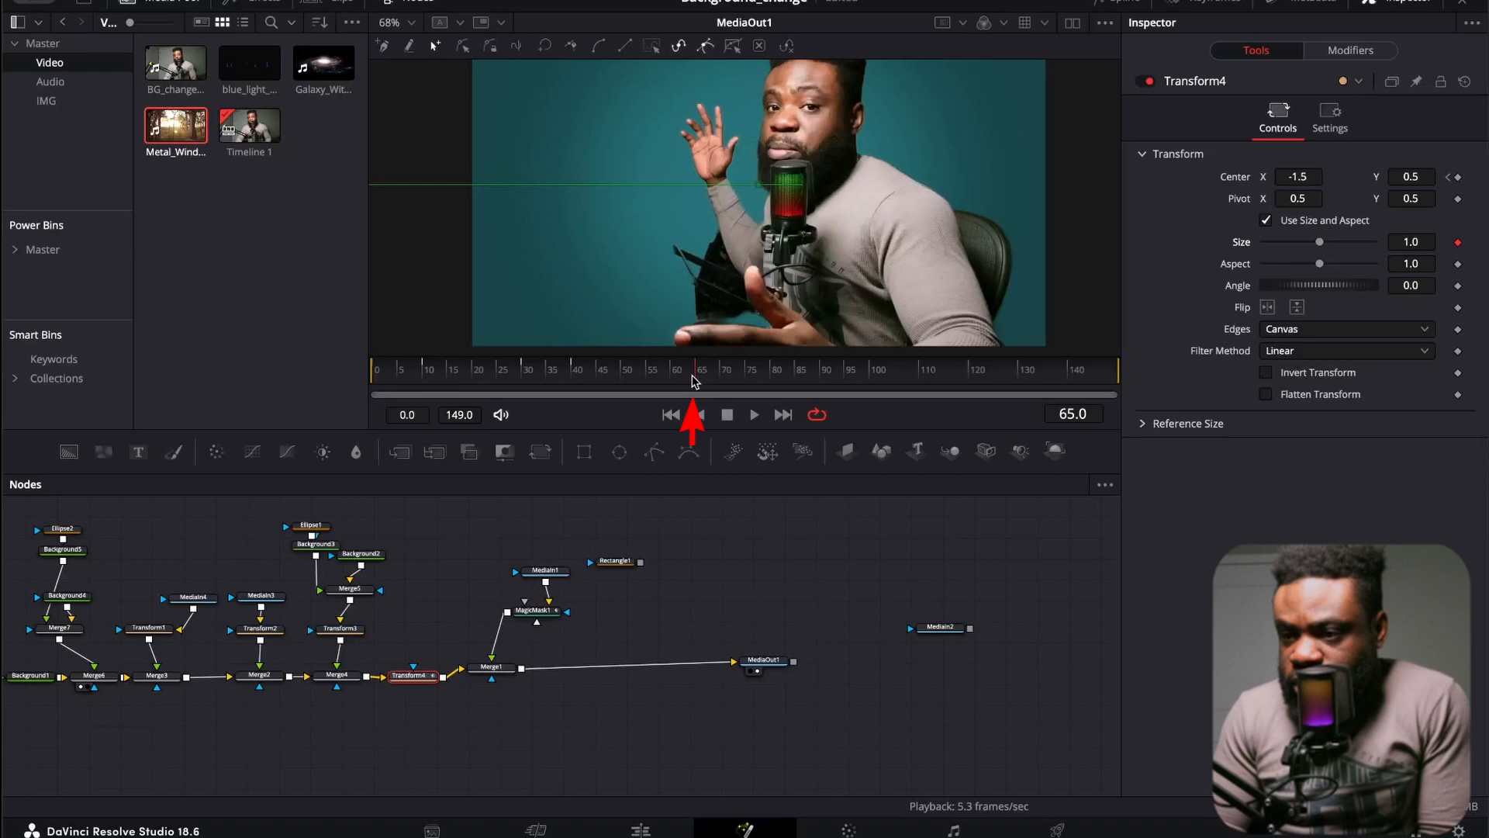
left_click_drag(696, 380, 749, 392)
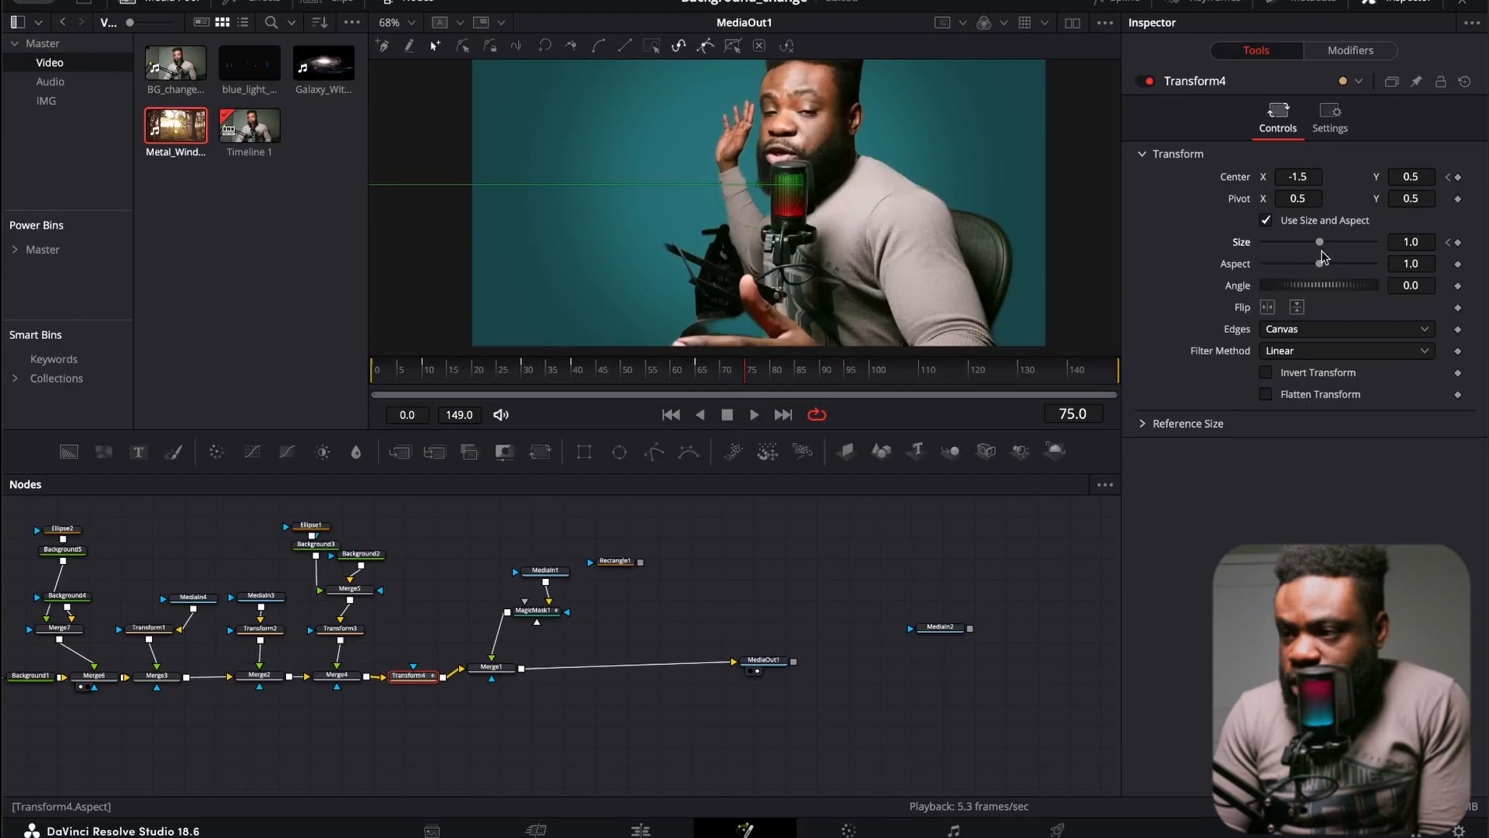
left_click_drag(1320, 242, 1313, 244)
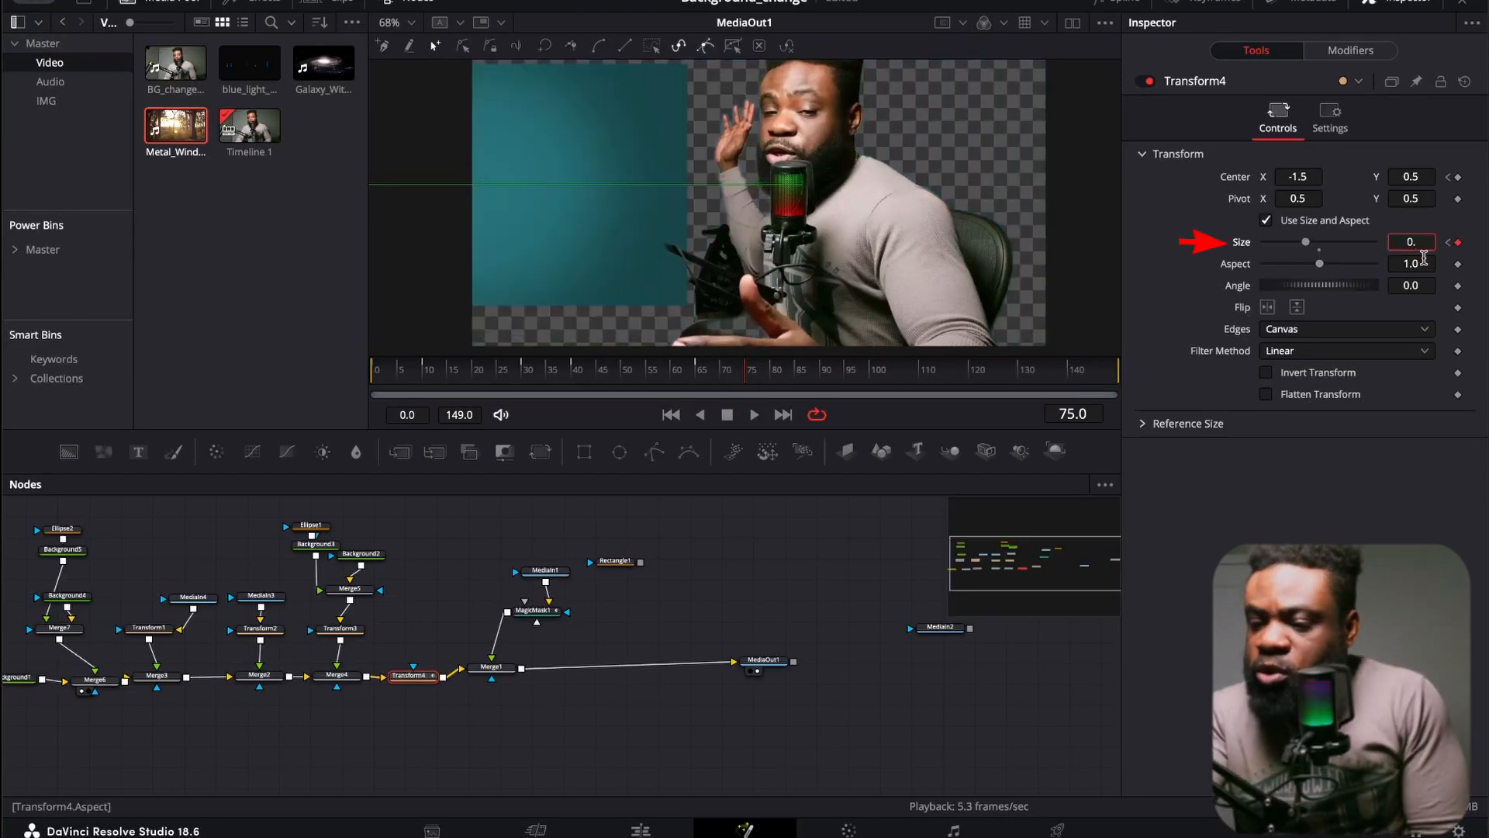
type("65")
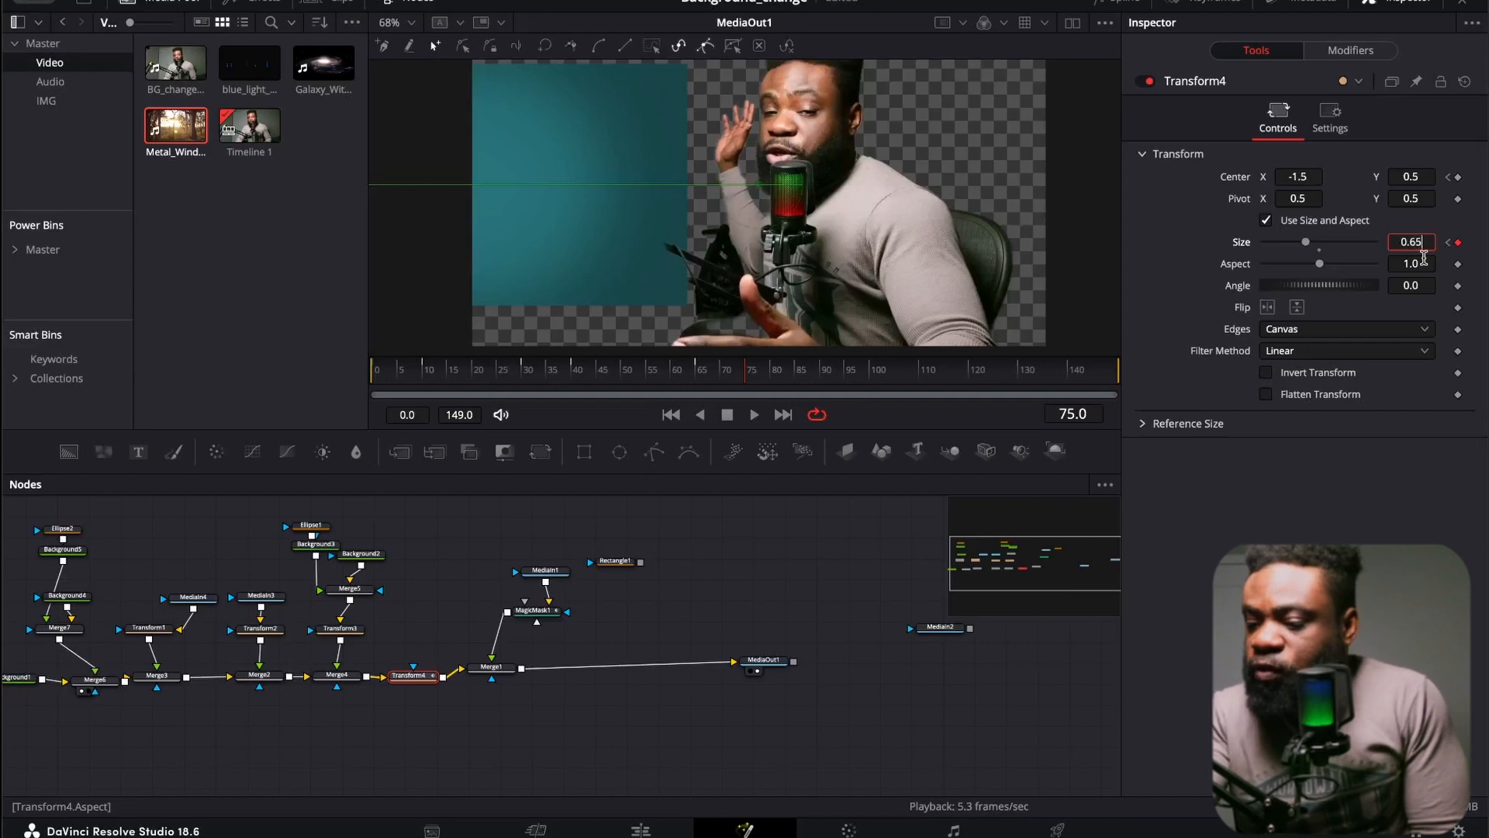
key("Tab")
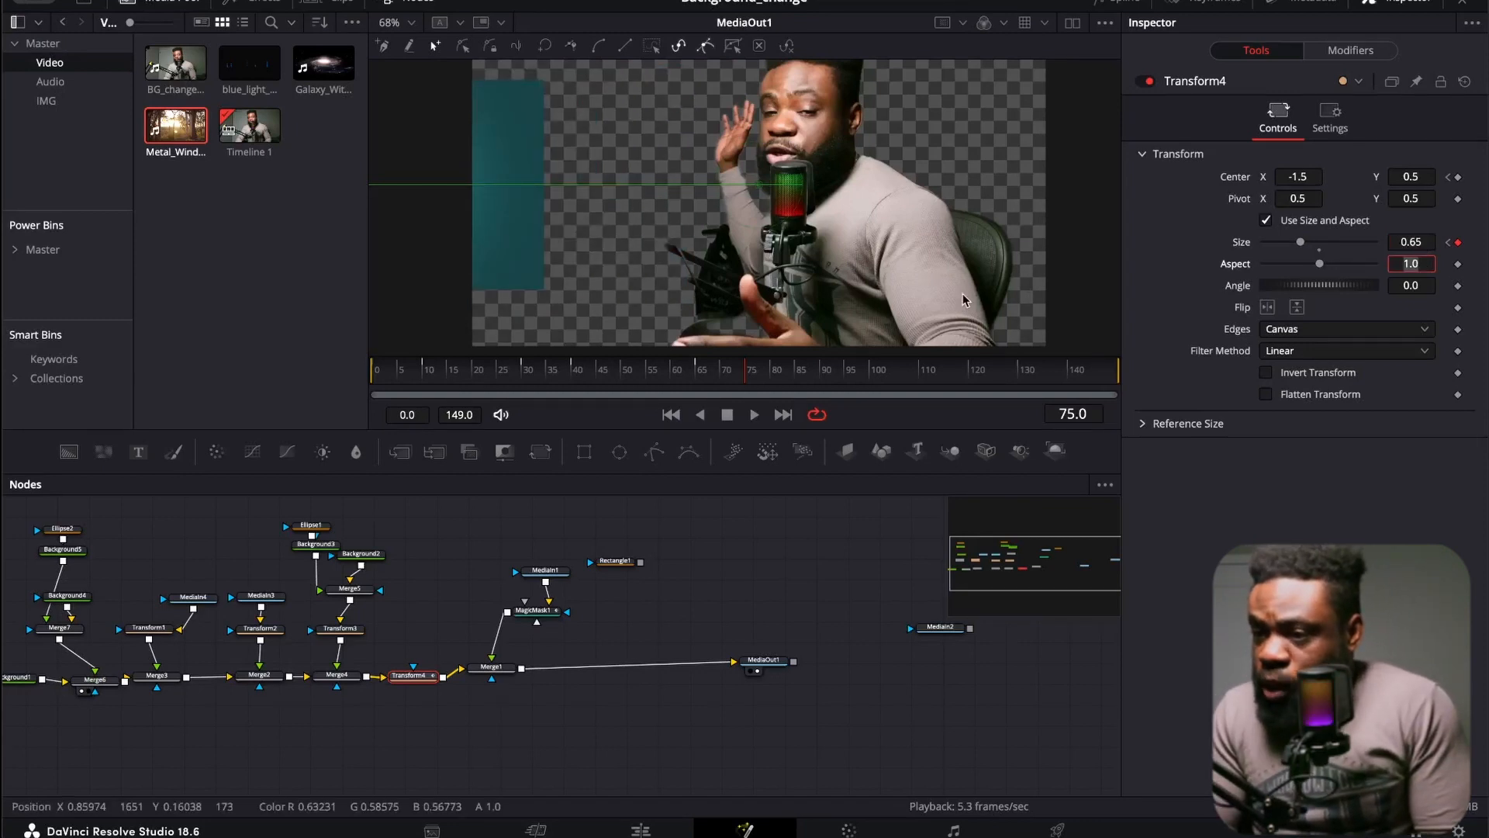
- Keyframe Transform4's Center X at -1.5 on frame 70 and at 0.5 on frame 100
left_click(726, 383)
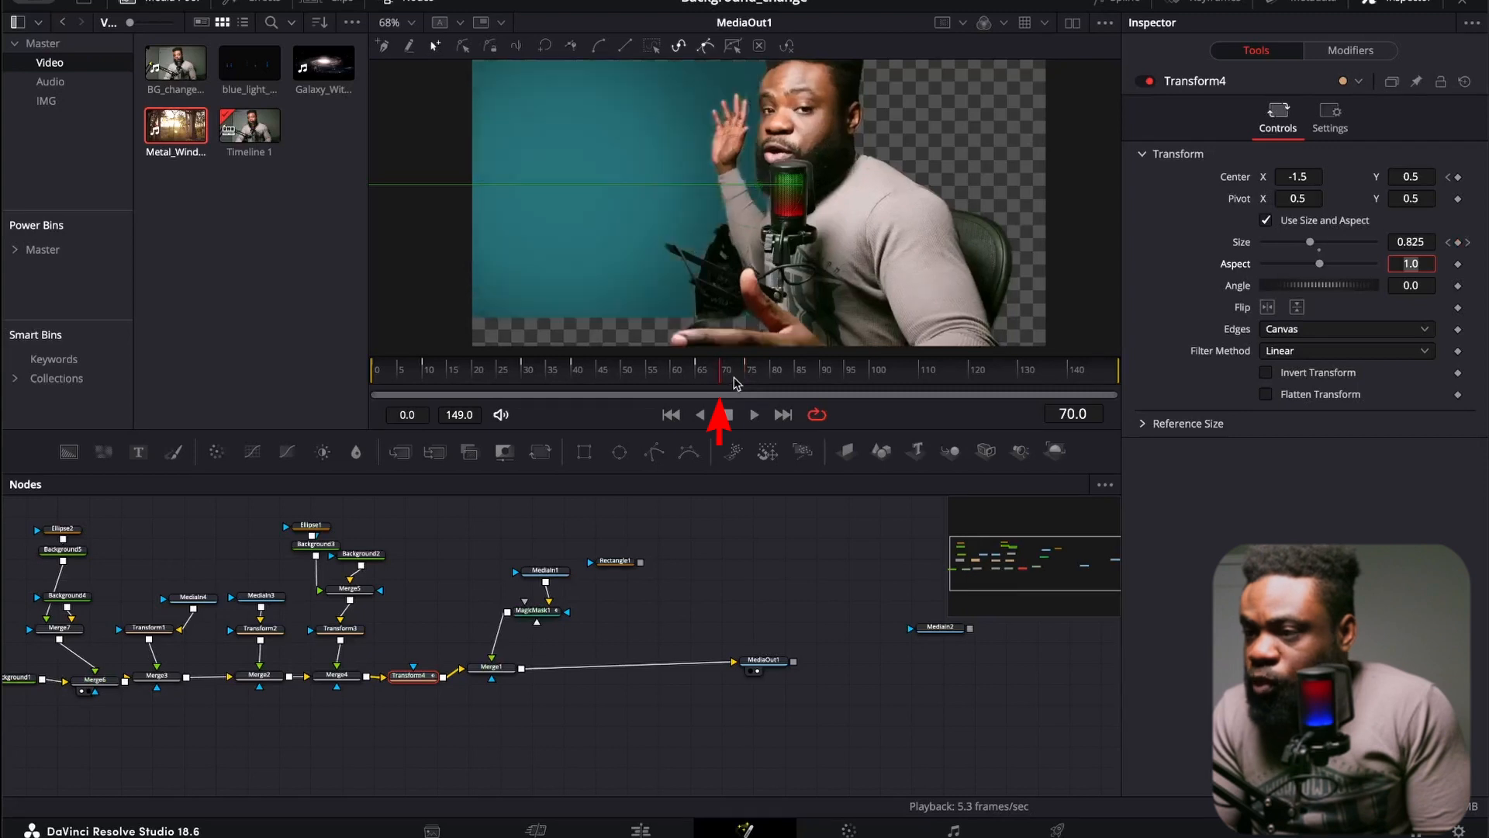
left_click(1458, 177)
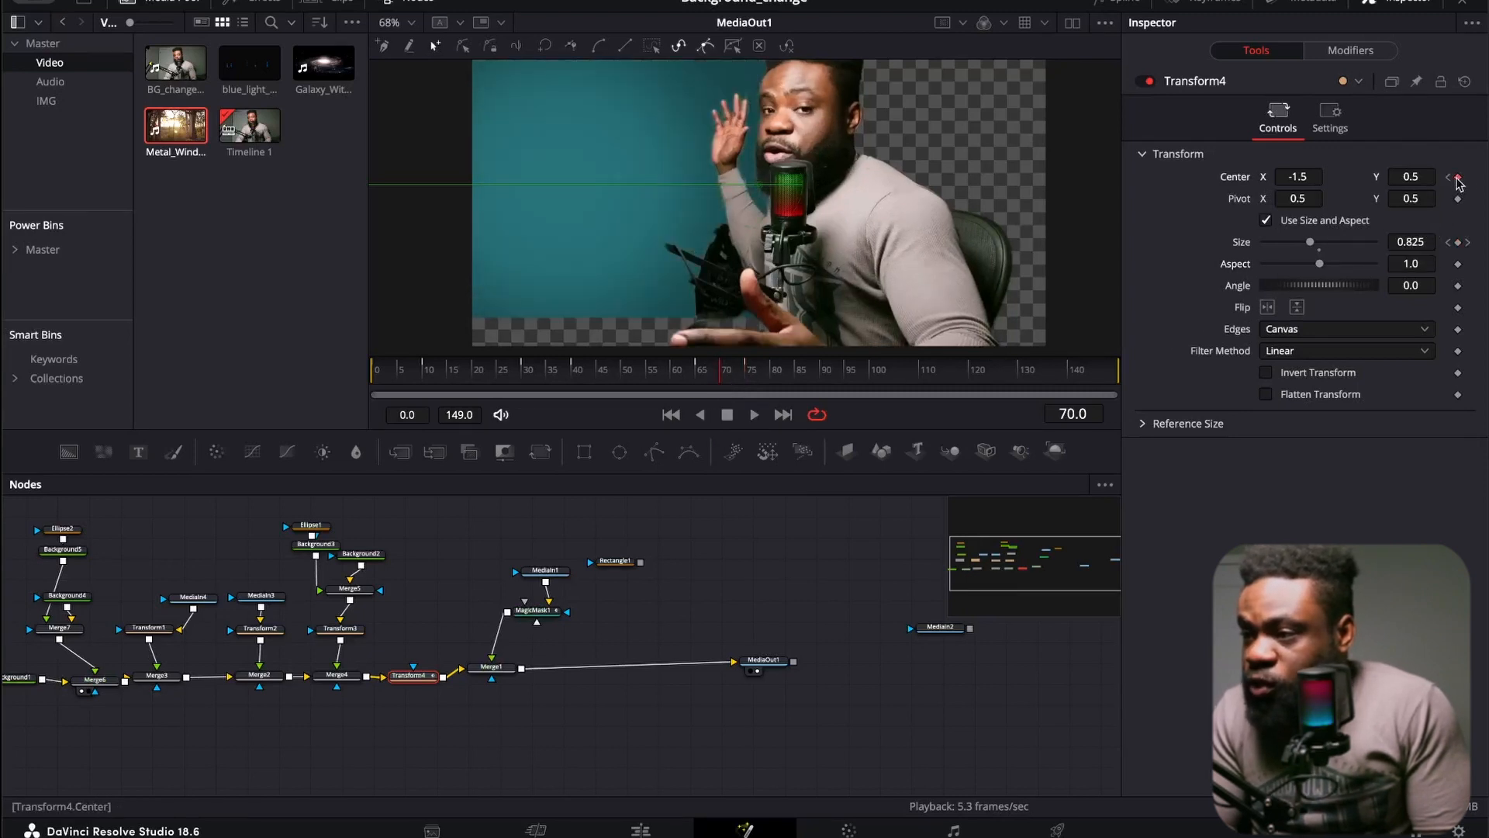
left_click_drag(721, 384, 869, 394)
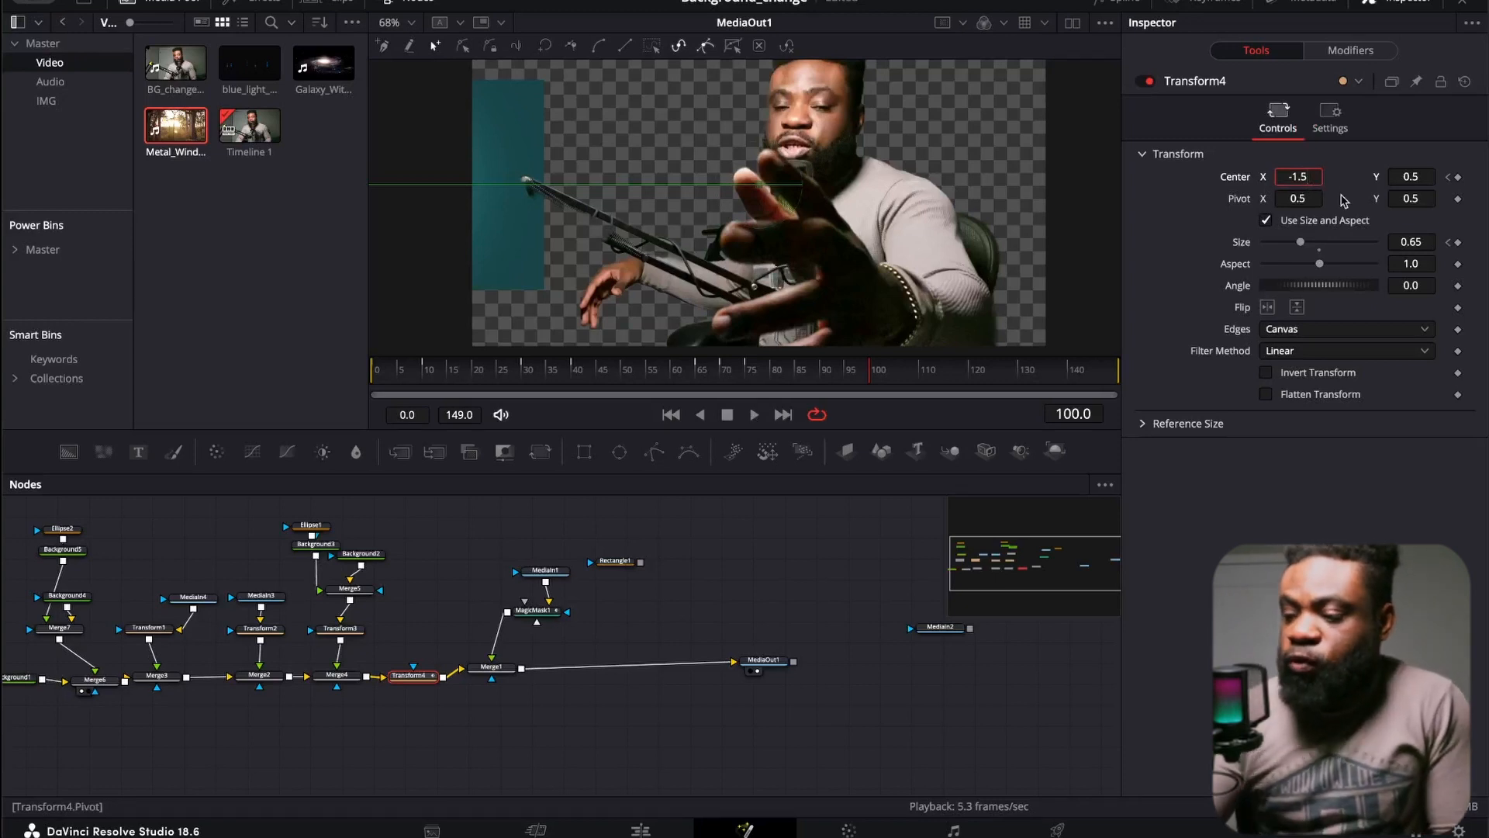
key("BackSpace")
key("BackSpace")
key("BackSpace")
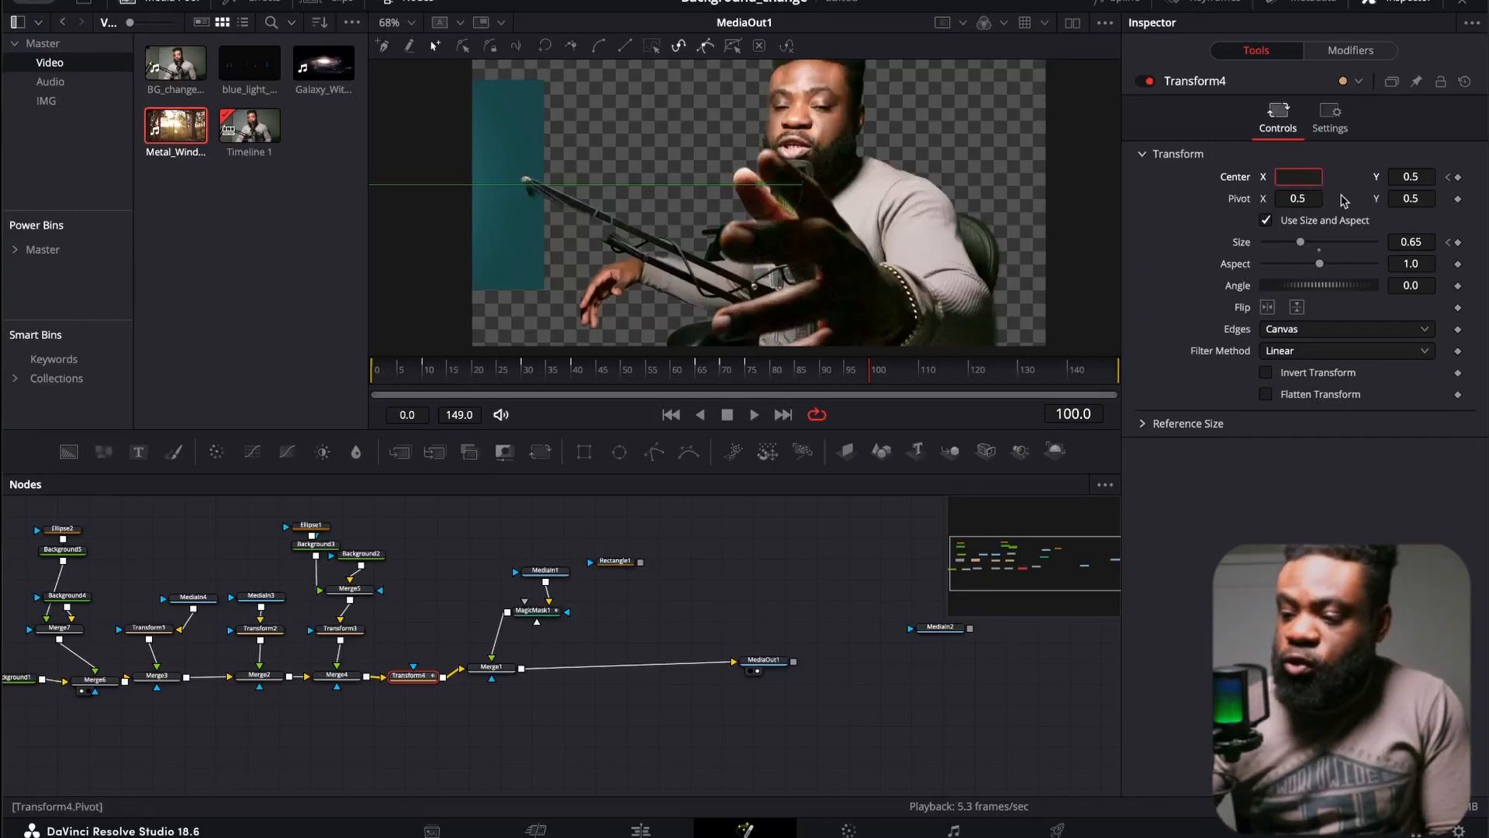
type("0.5")
key("Tab")
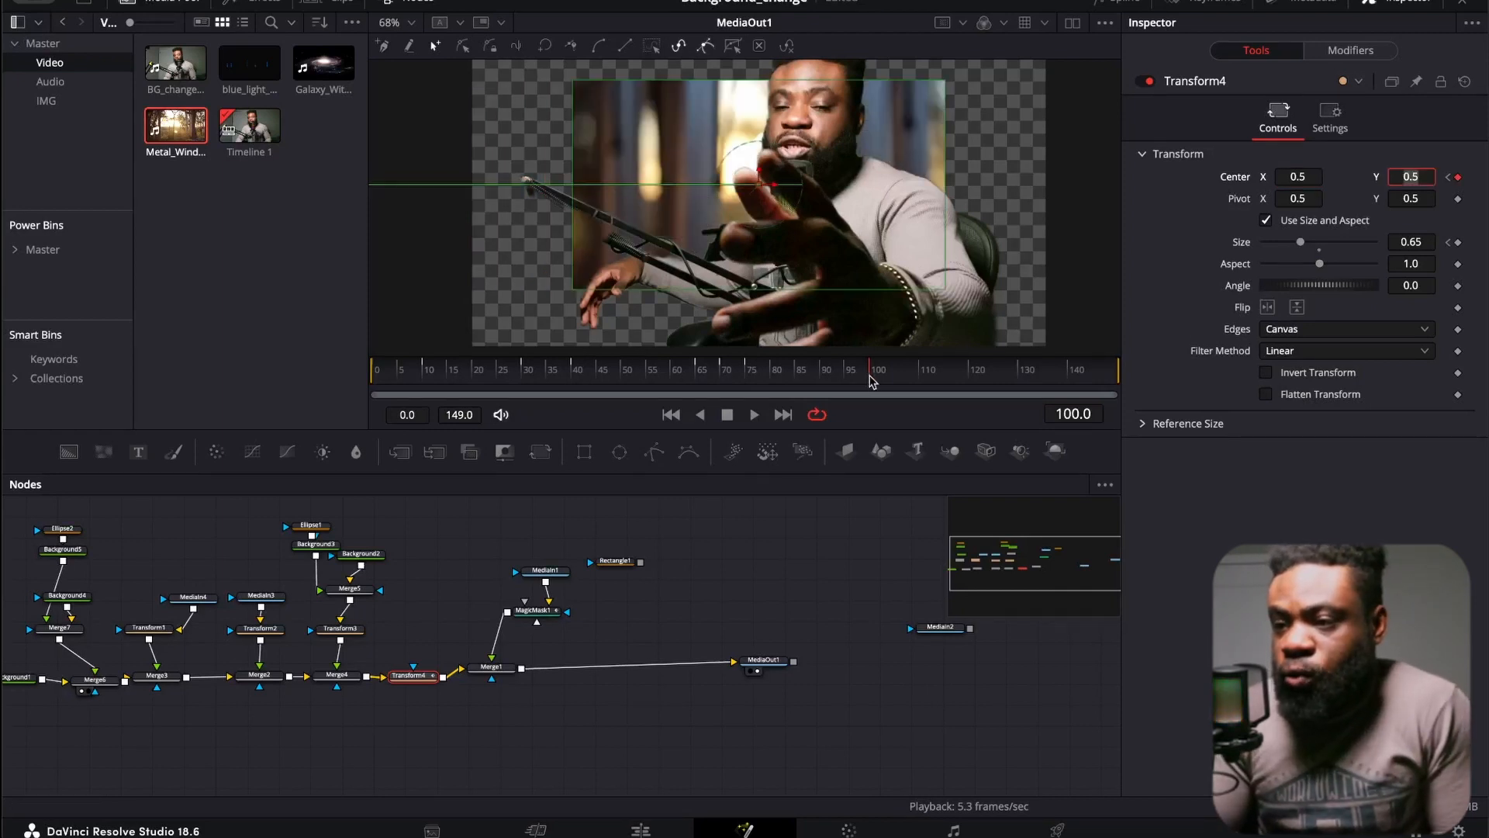
- Keyframe Transform4's Size at 0.65 on frame 95 and at 1 on frame 100, and play the animation from the start
left_click_drag(872, 380, 846, 403)
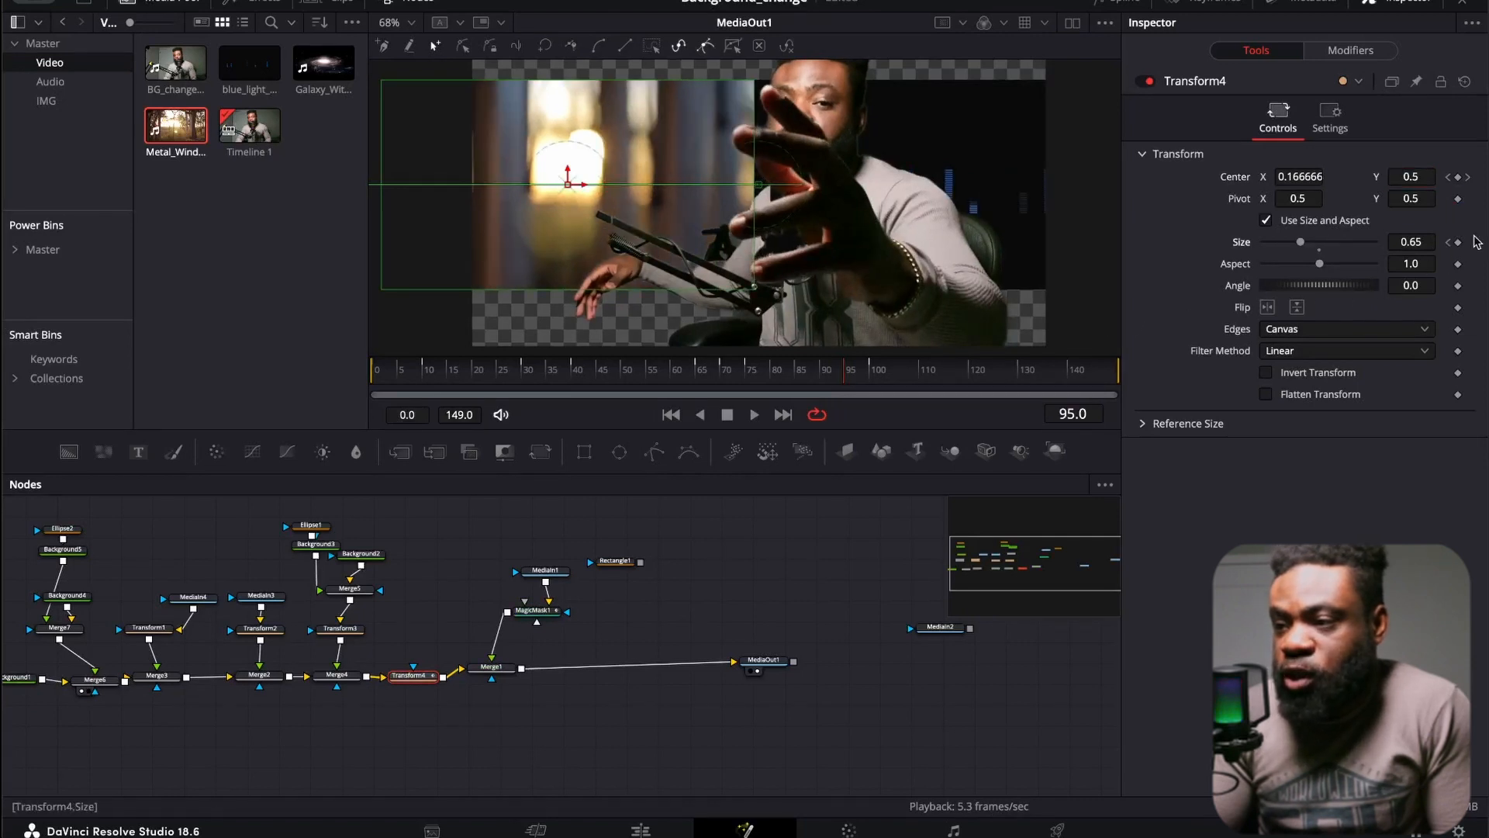
left_click_drag(845, 382, 870, 393)
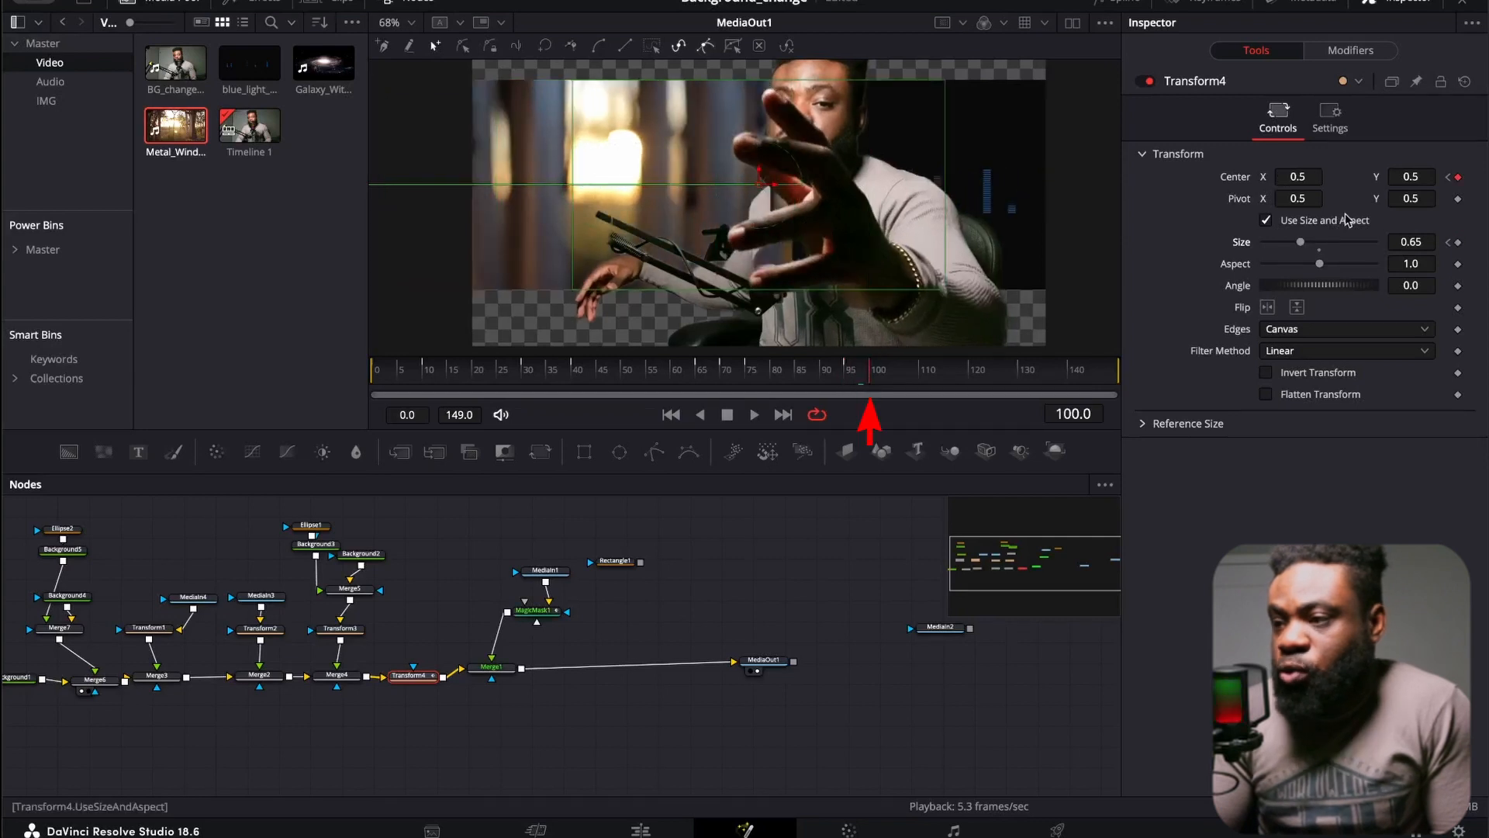
left_click(1432, 242)
type("1")
key("Tab")
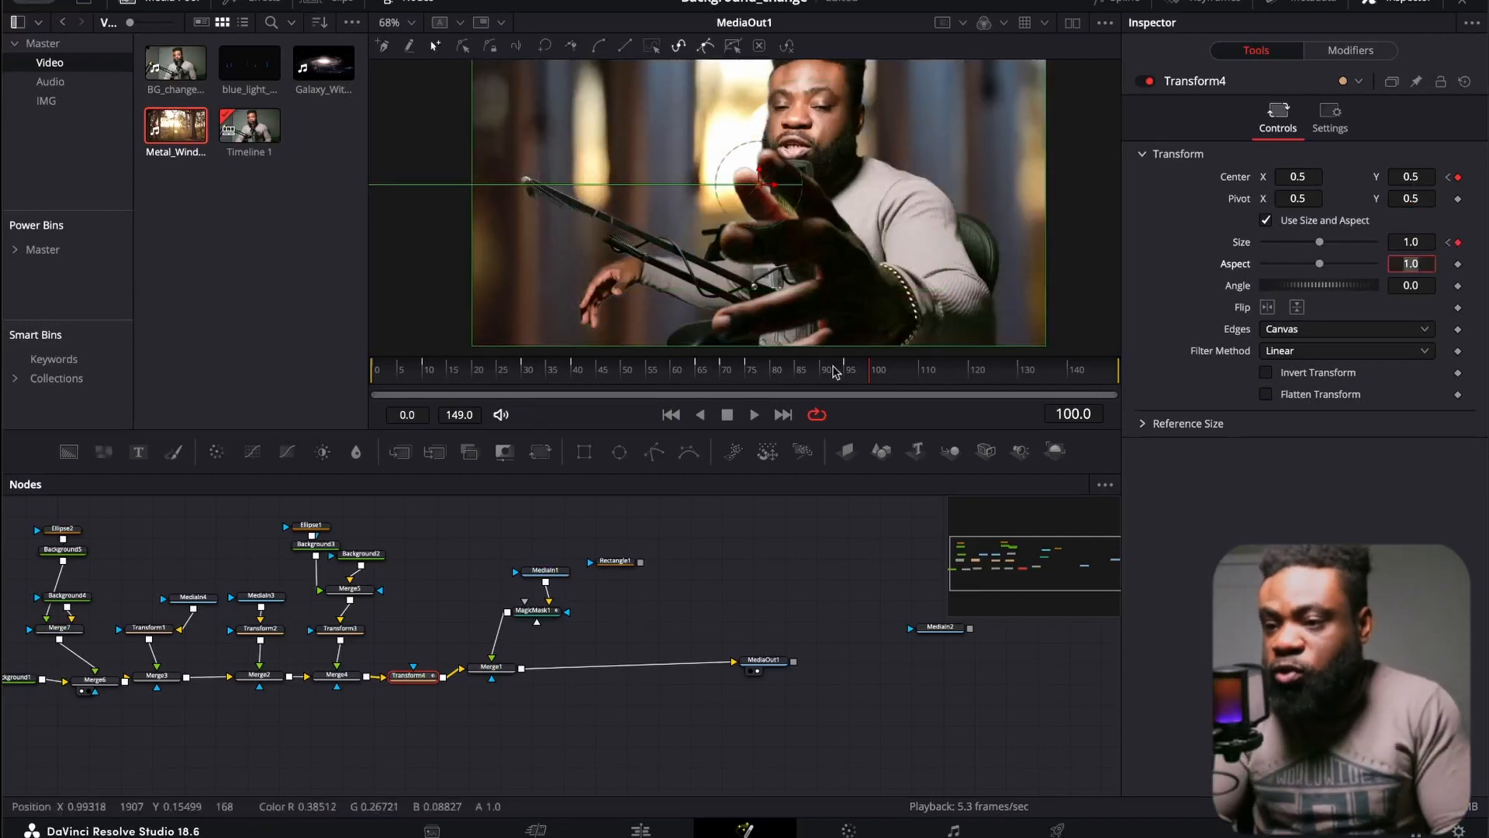
left_click_drag(872, 389, 362, 389)
left_click(754, 414)
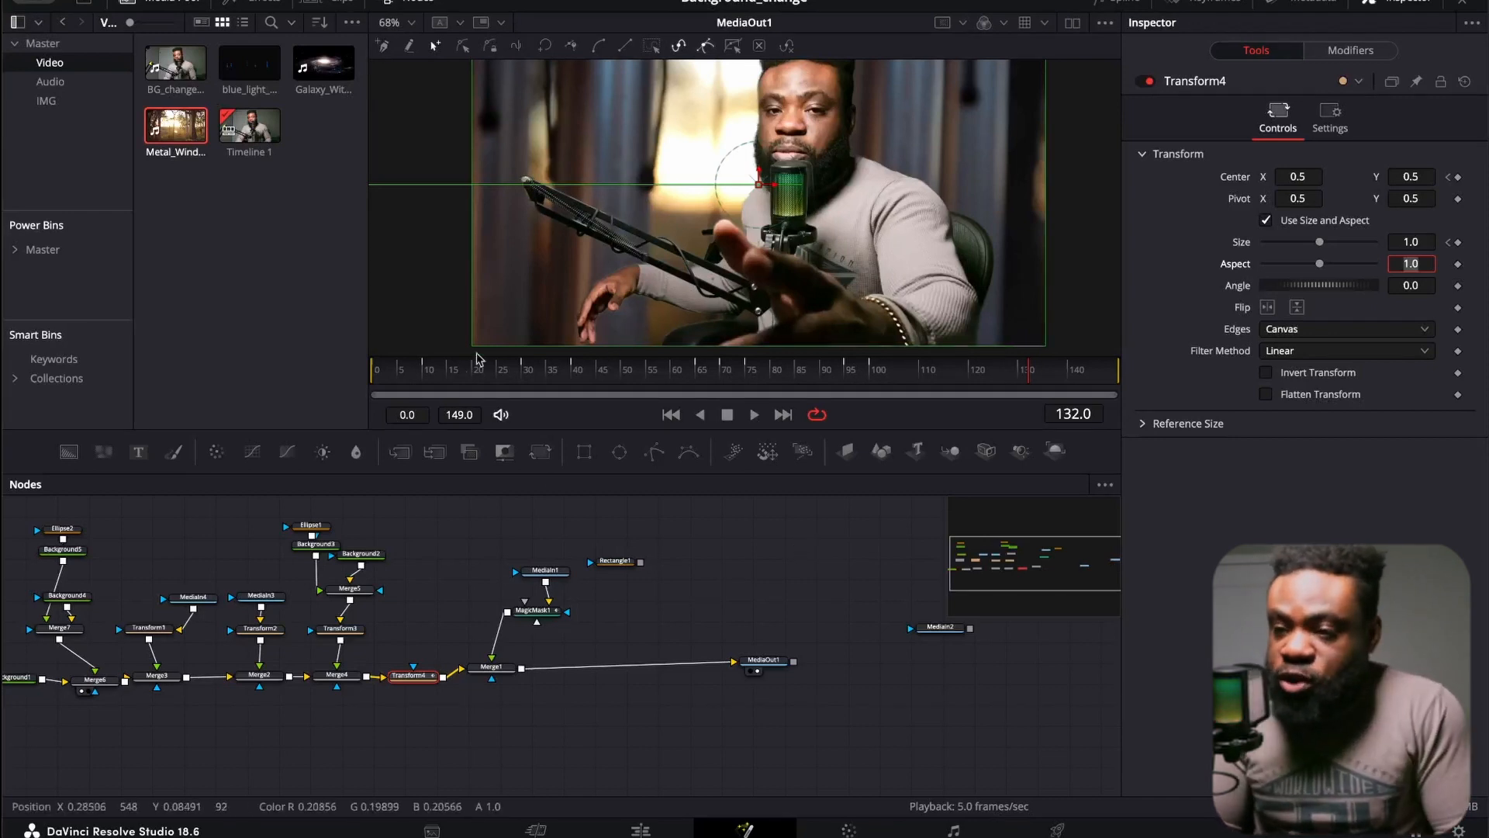
- Display Transform4's Displacement and Size curves in the Spline editor, fitted to show all keyframes
left_click(1122, 2)
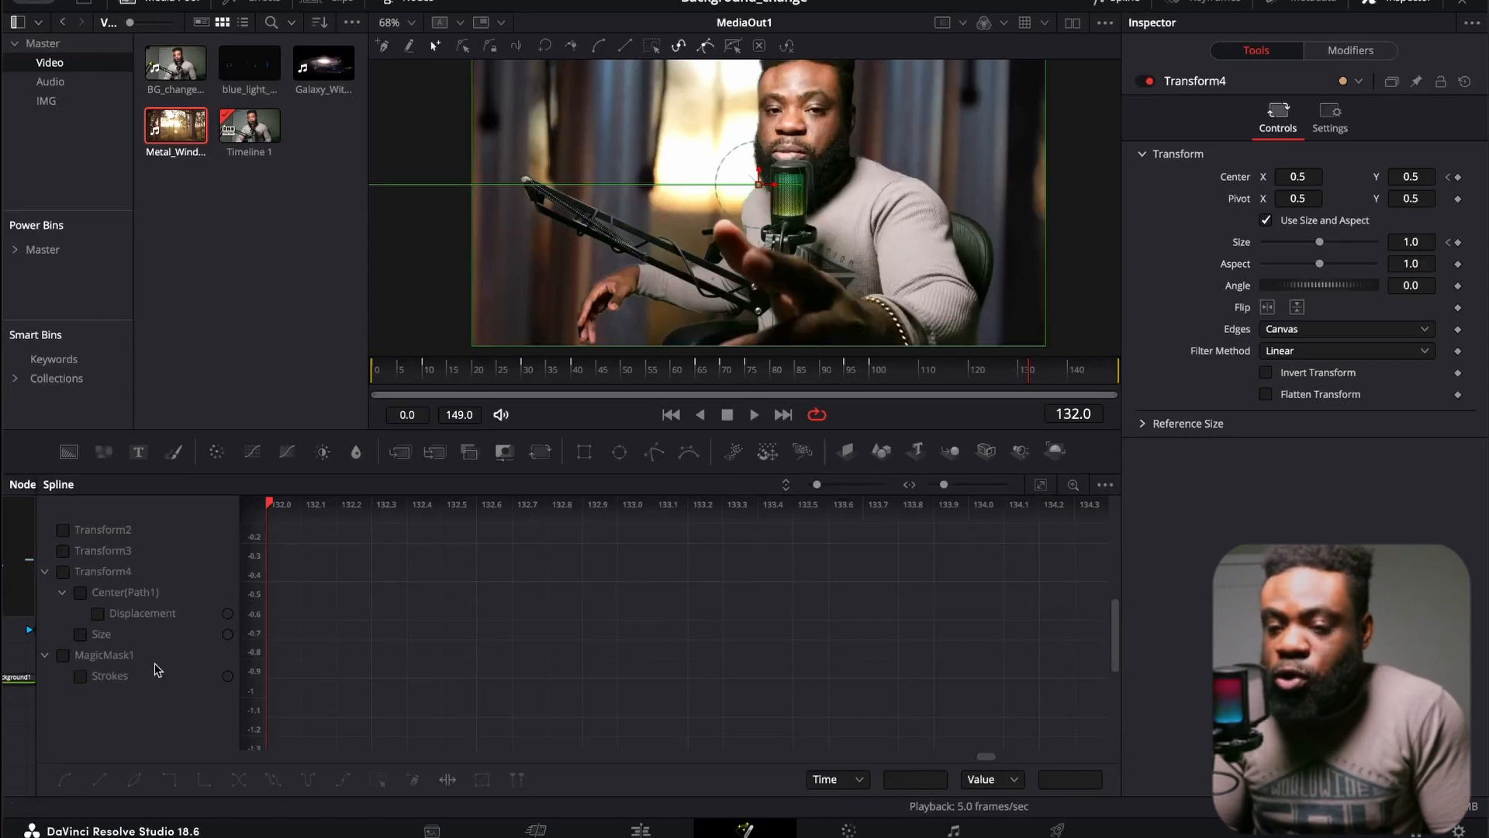
left_click(63, 571)
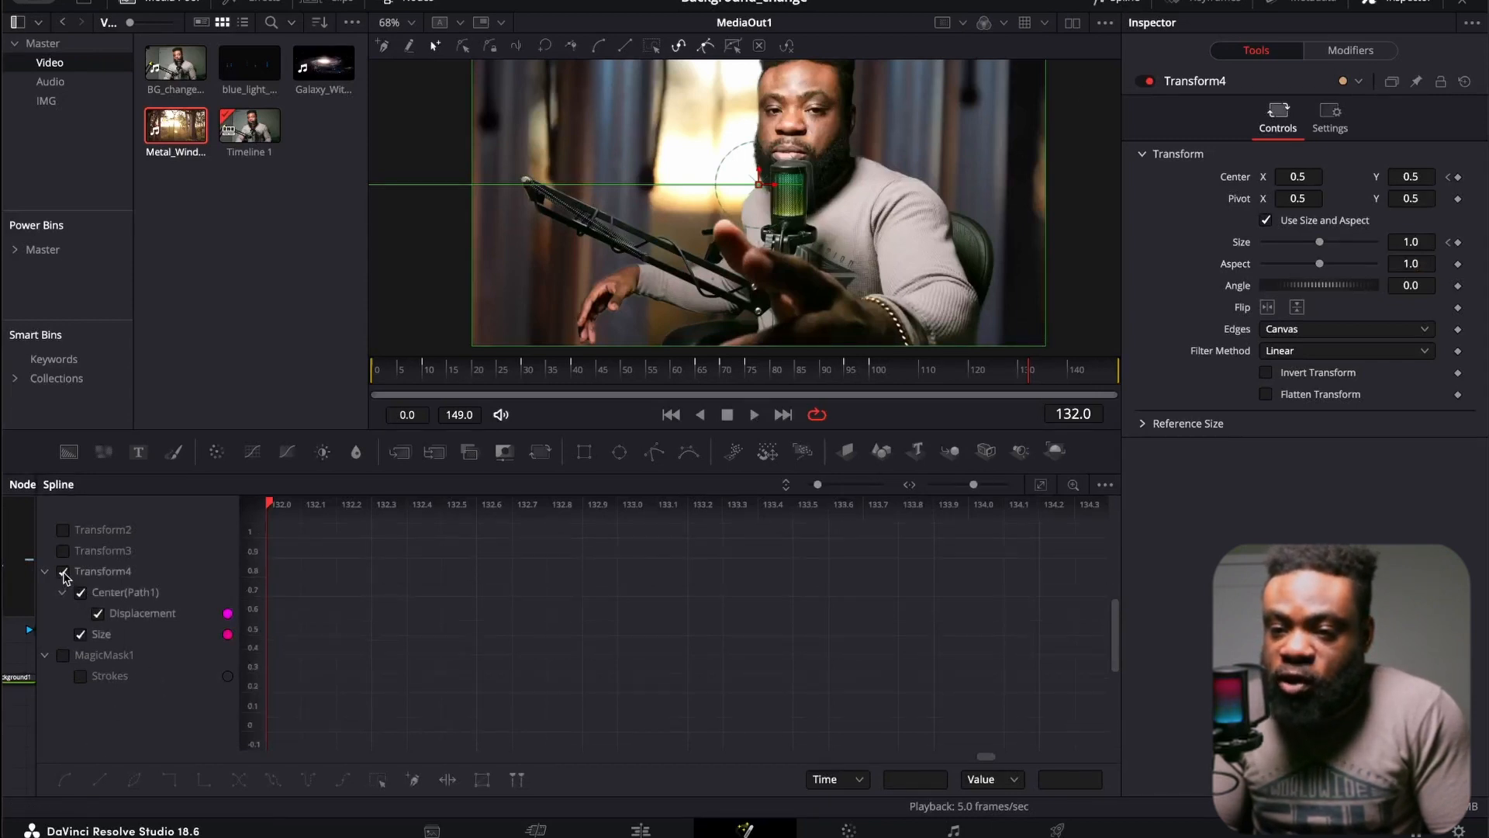
left_click(1042, 485)
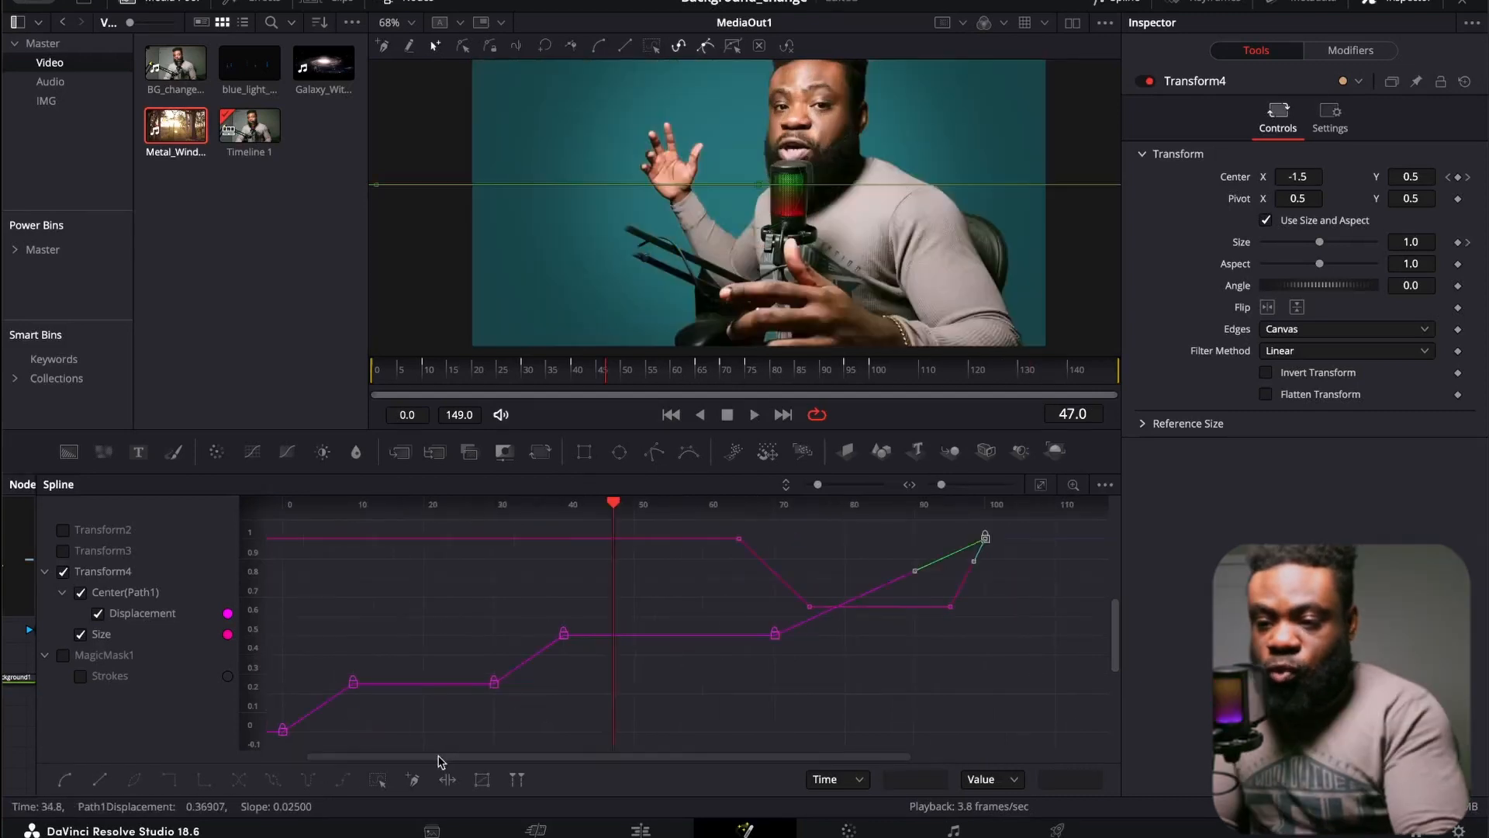
left_click_drag(439, 759, 393, 757)
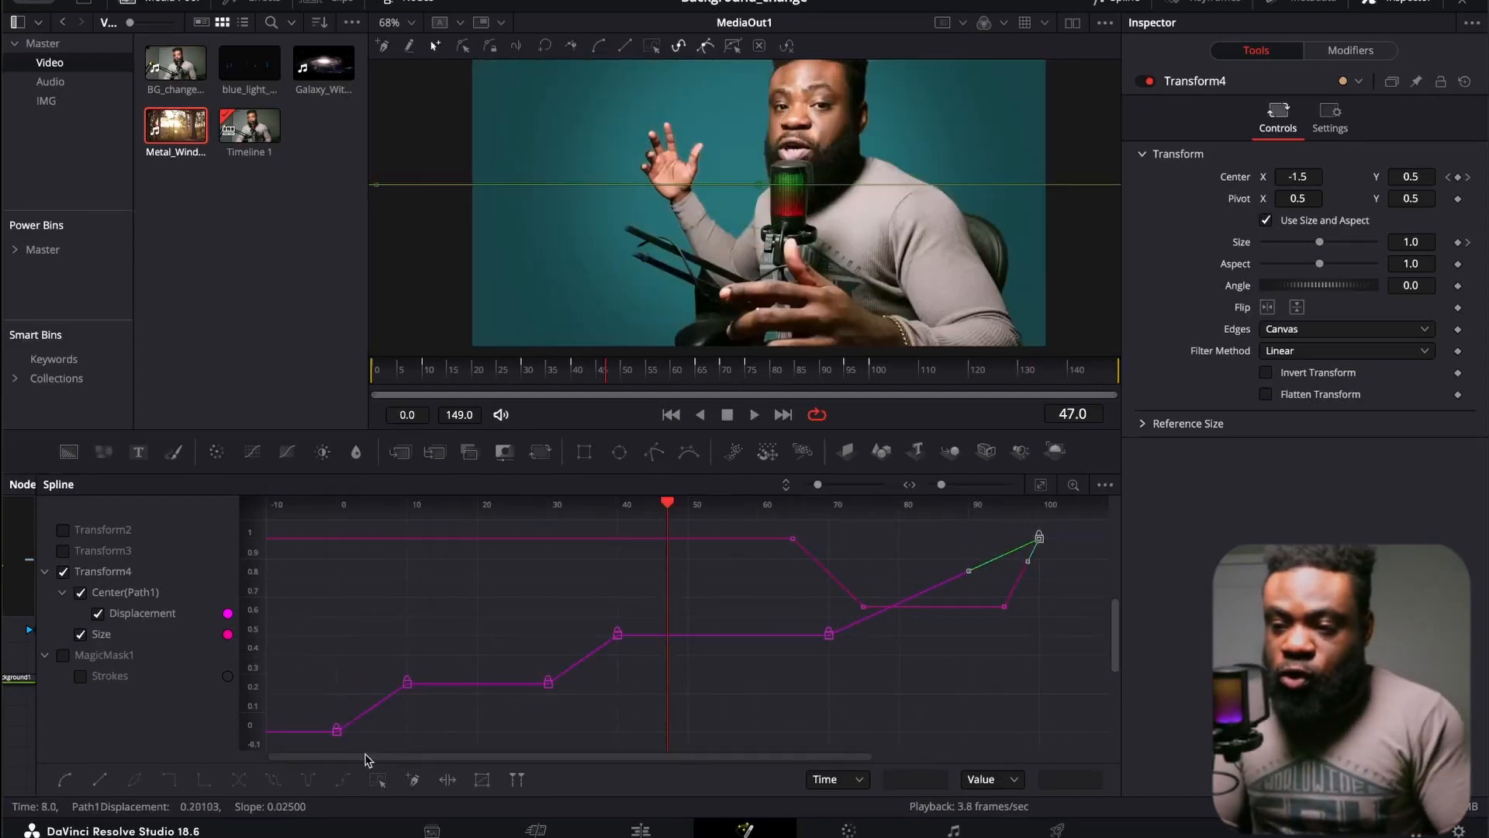
- Smooth Transform4's Displacement curve at the keyframes on frames 10, 40 and 100
left_click_drag(380, 620, 436, 706)
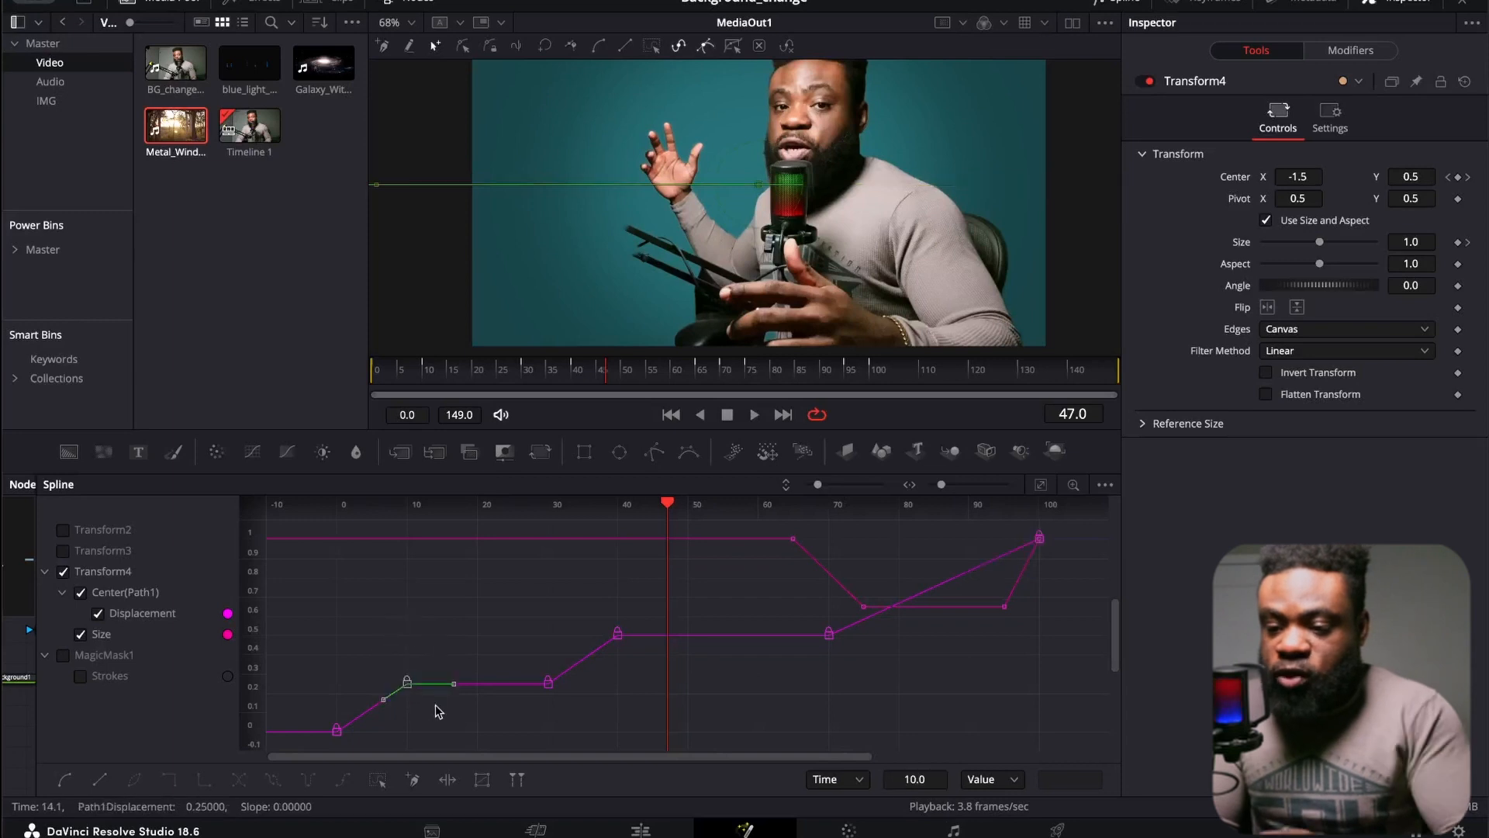
key("shift+s")
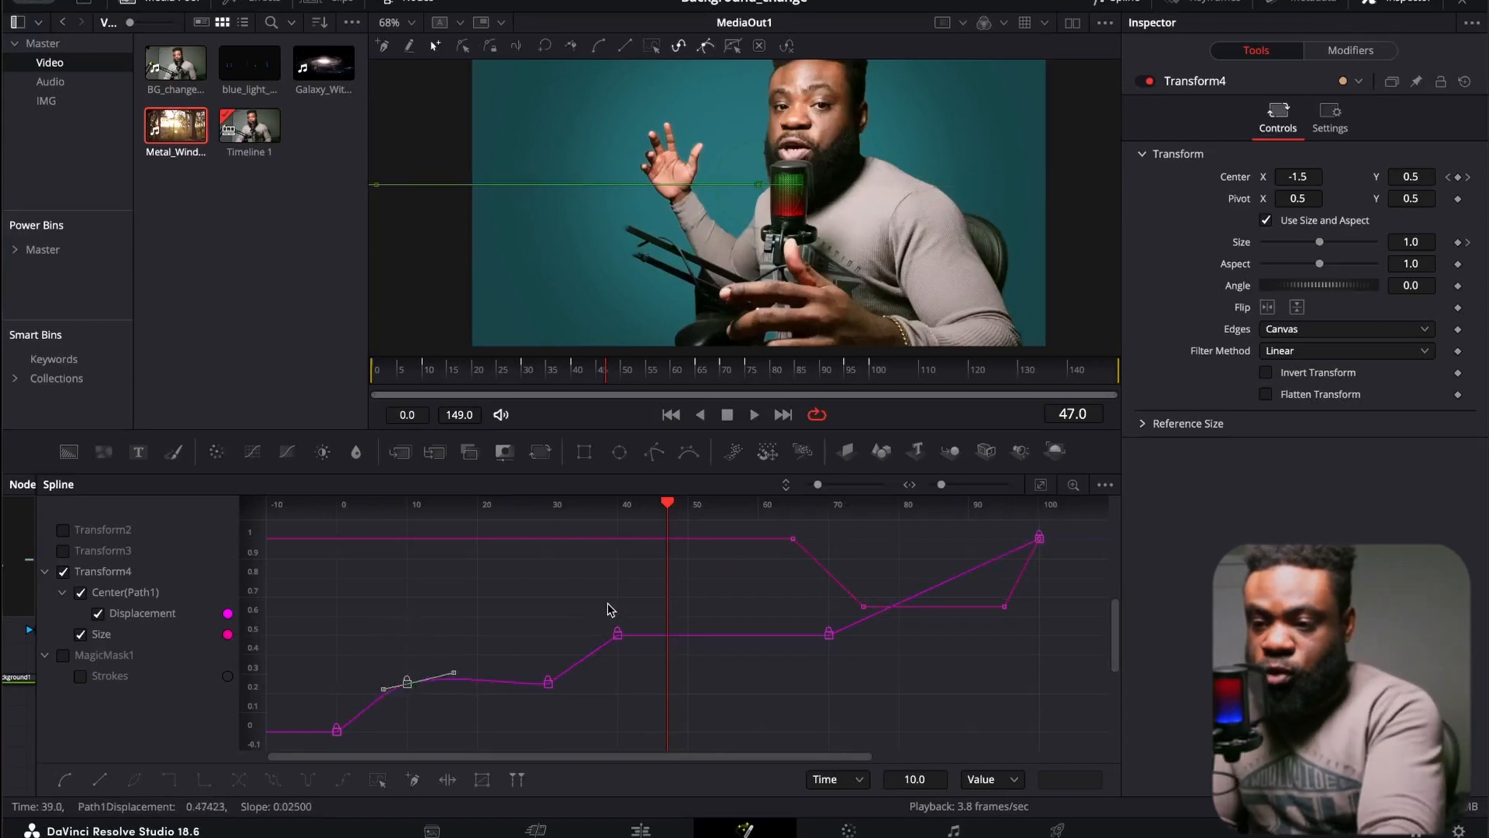
left_click_drag(620, 657, 621, 658)
key("shift+s")
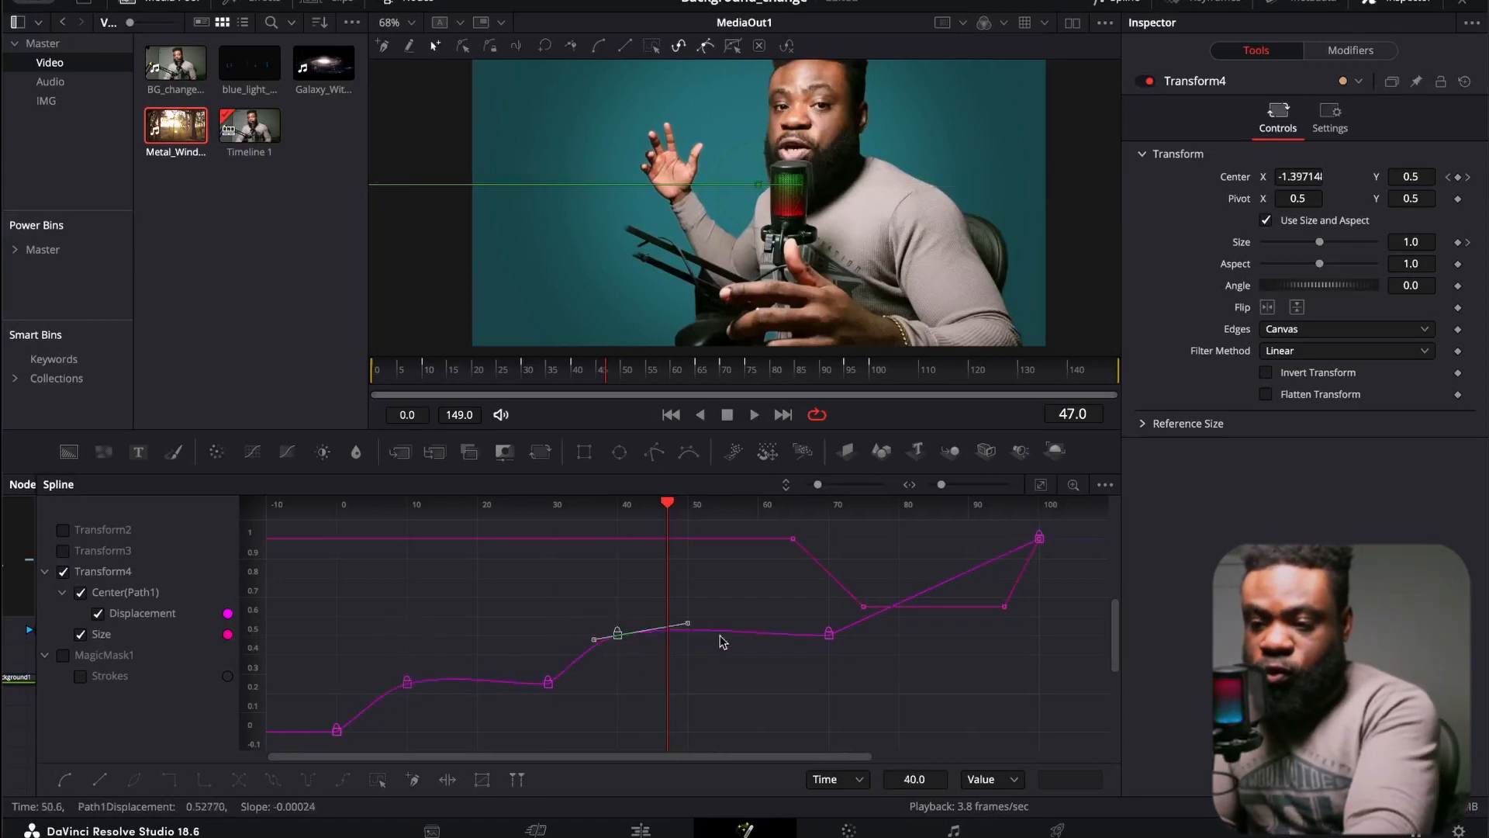
left_click_drag(1041, 566, 1043, 568)
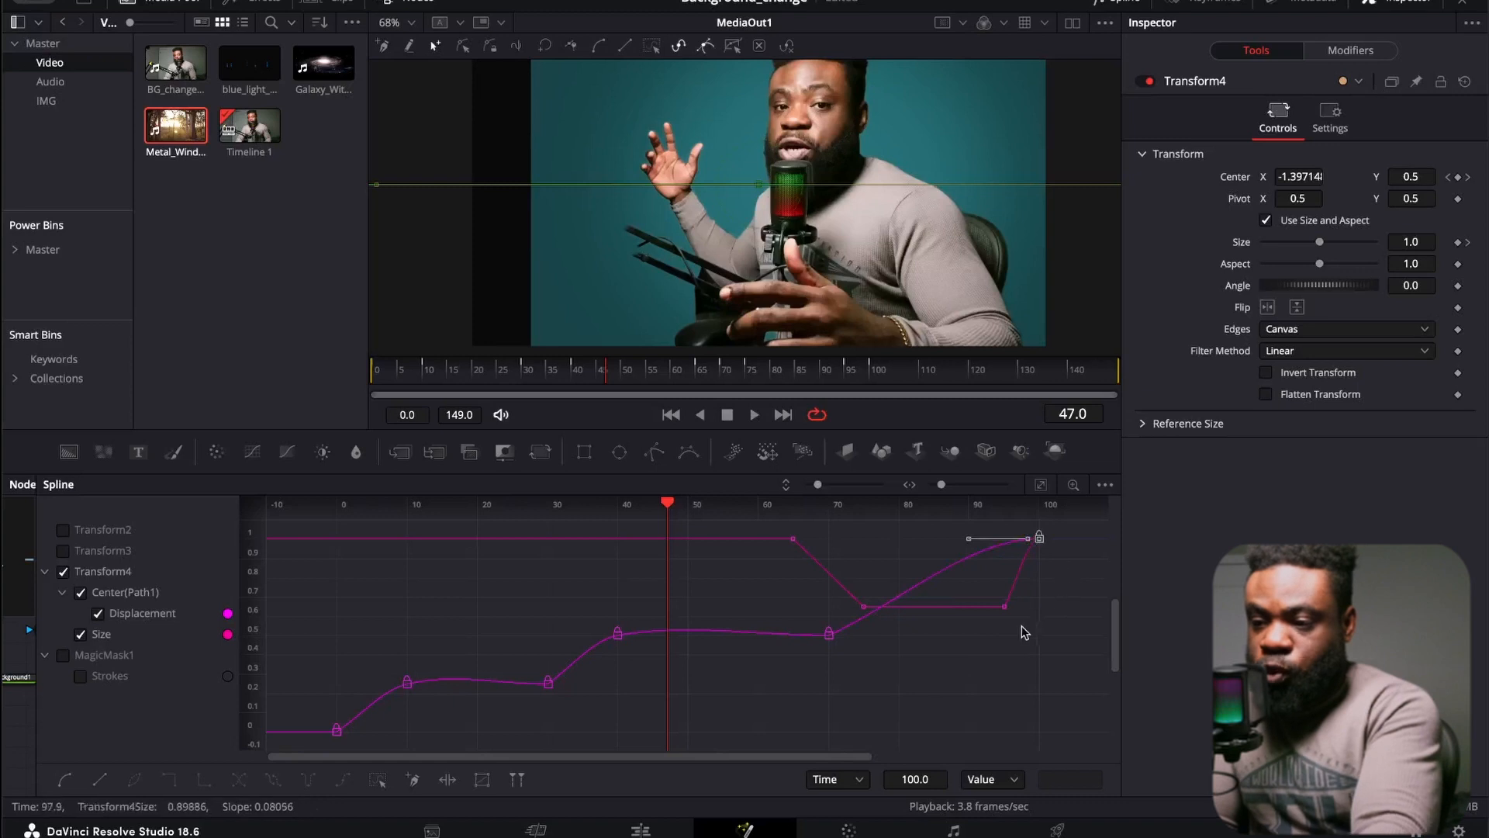
- Deactivate Transform4's curves in the Spline editor and close the editor to return to the full node graph
left_click(864, 605)
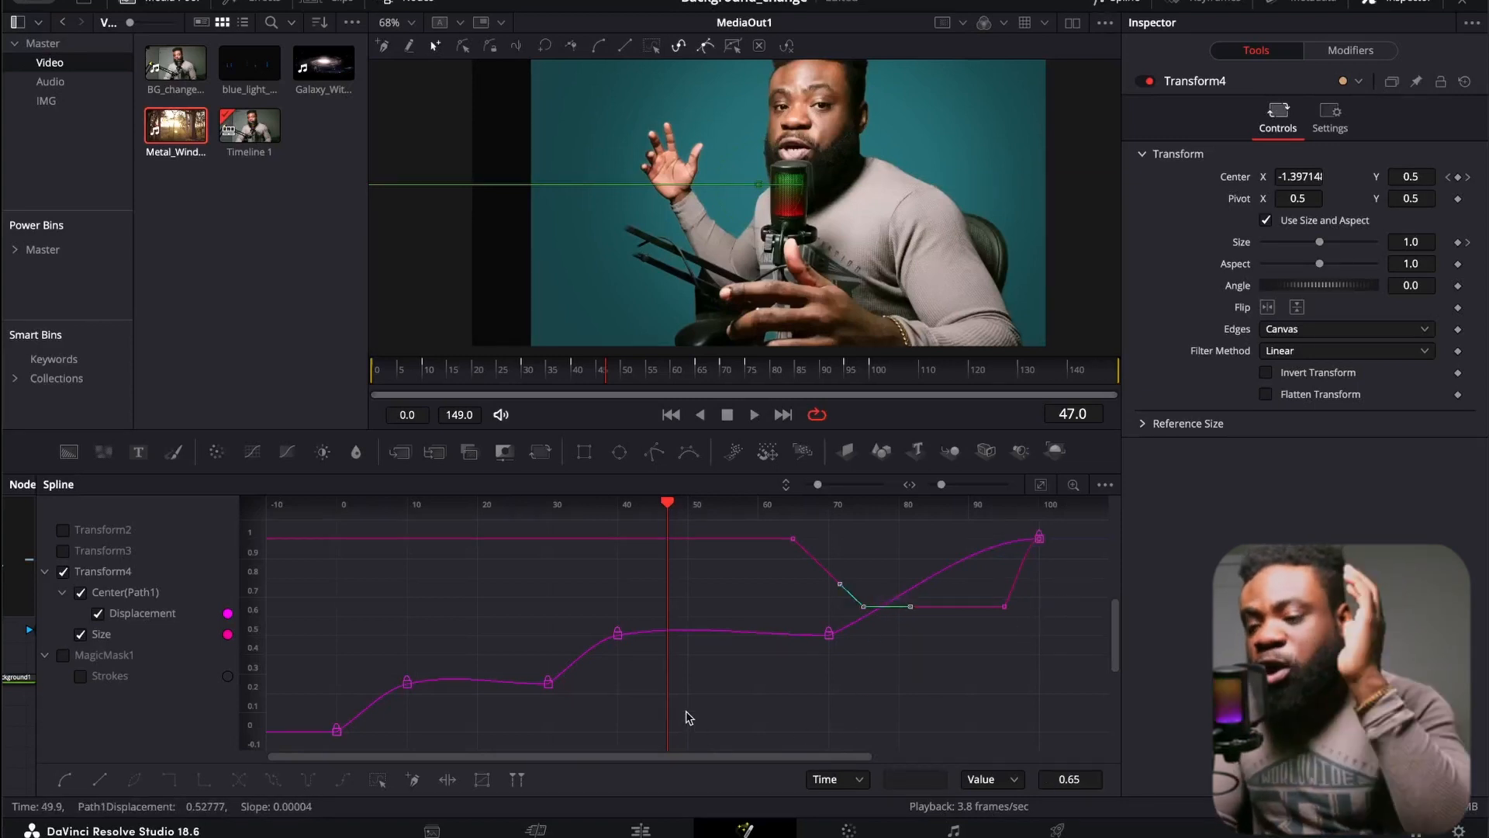
left_click(62, 572)
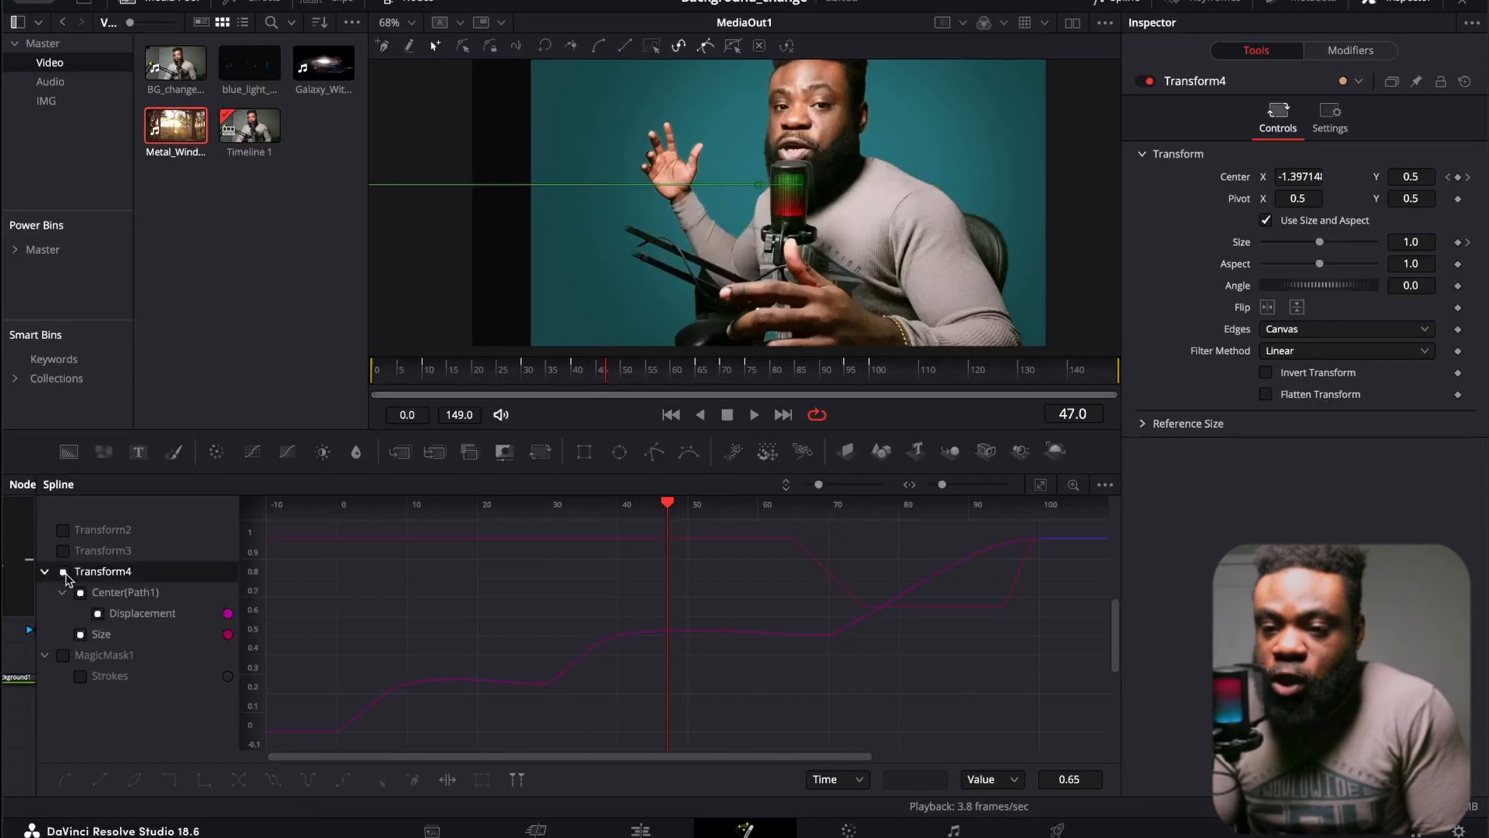
left_click(1128, 4)
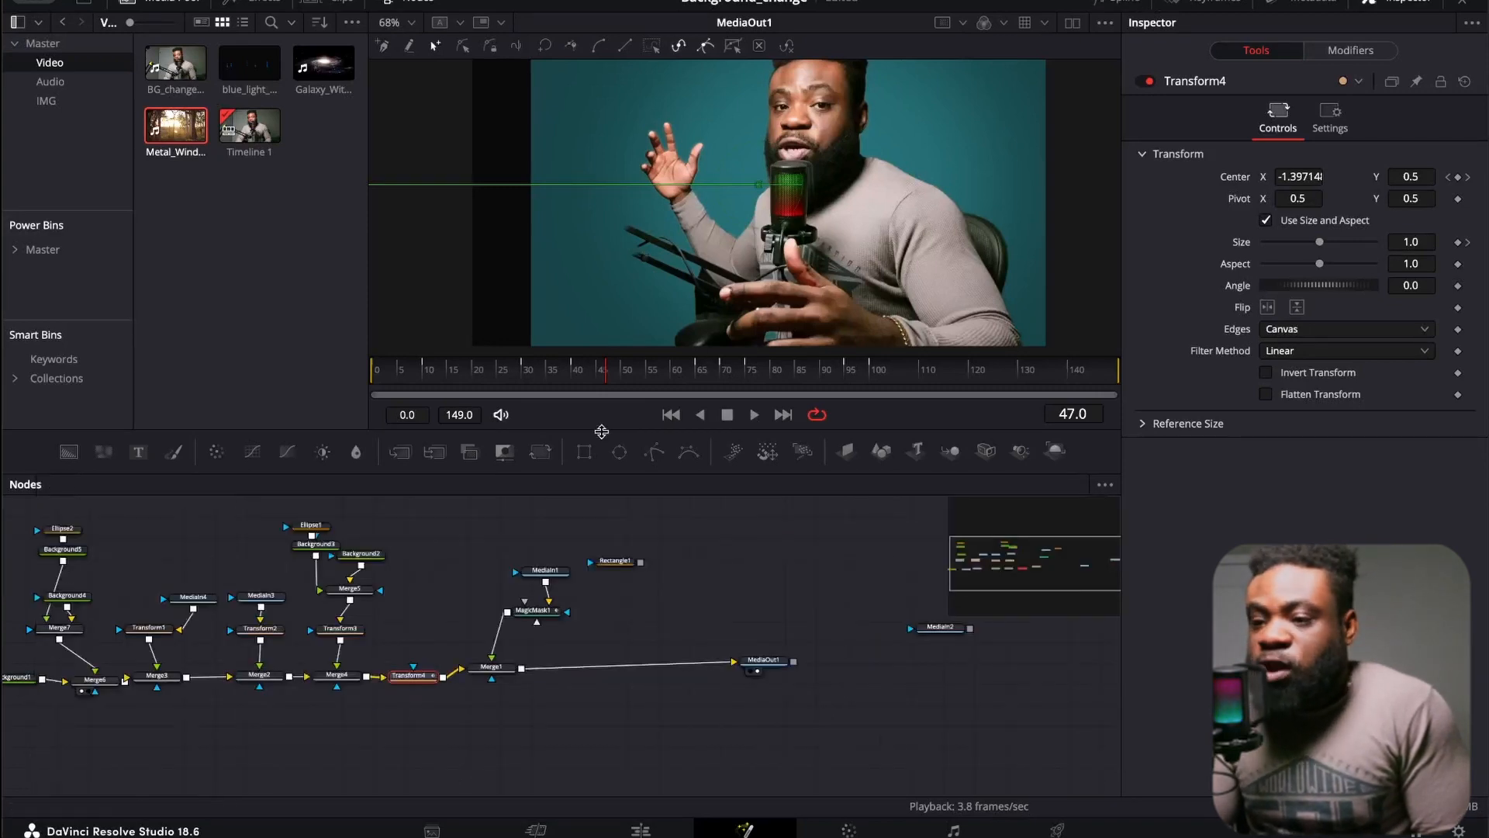